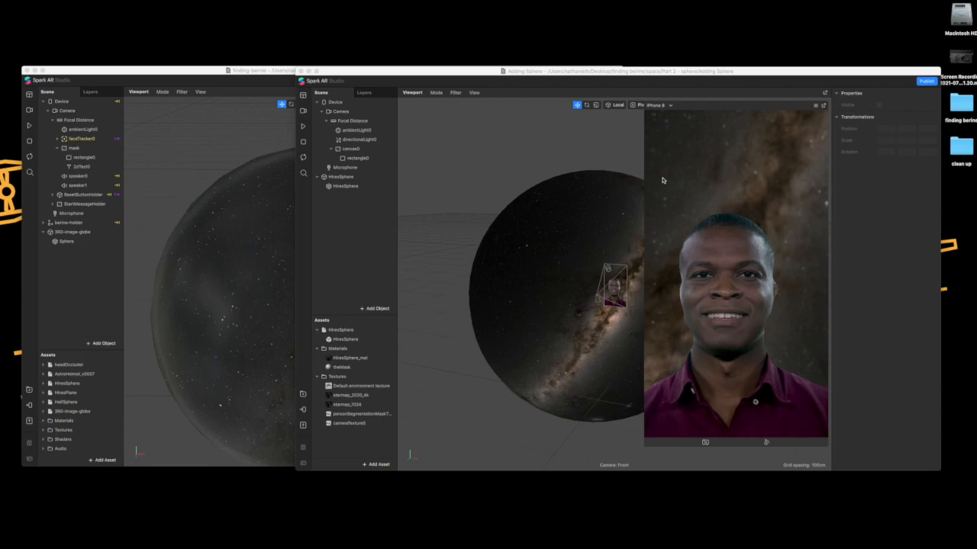
- Compare the starry space background in the simulator previews of the Adding Sphere and finding-berine projects
{"action": "left_click", "coordinate": [718, 194]}
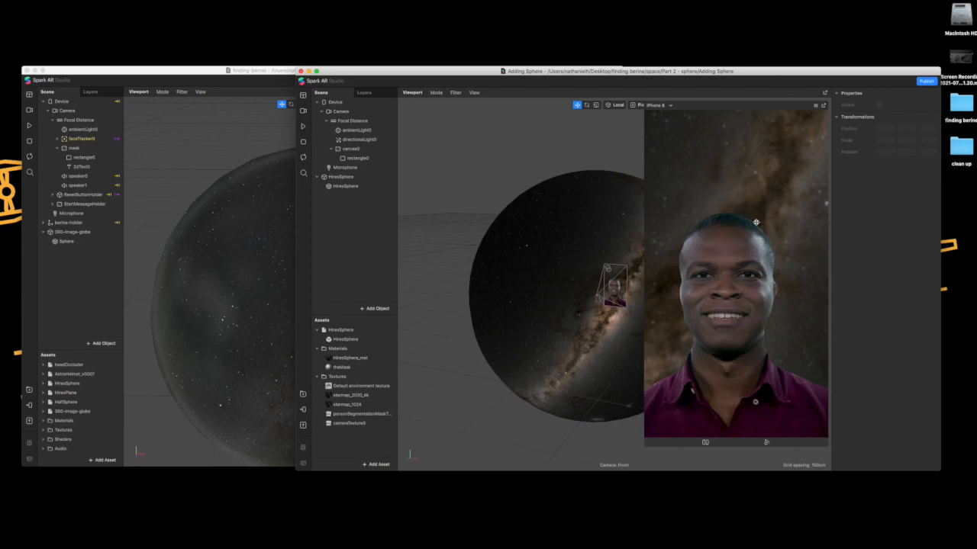
{"action": "mouse_move", "coordinate": [772, 181]}
{"action": "left_mouse_down"}
{"action": "mouse_move", "coordinate": [747, 179]}
{"action": "mouse_move", "coordinate": [761, 157]}
{"action": "mouse_move", "coordinate": [778, 150]}
{"action": "mouse_move", "coordinate": [783, 178]}
{"action": "mouse_move", "coordinate": [820, 137]}
{"action": "mouse_move", "coordinate": [763, 168]}
{"action": "mouse_move", "coordinate": [777, 174]}
{"action": "left_mouse_up"}
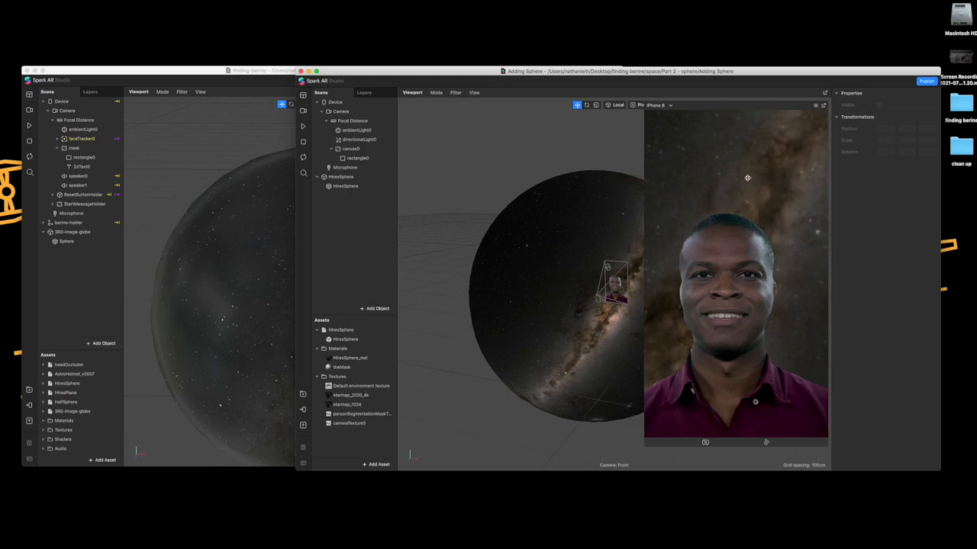
{"action": "mouse_move", "coordinate": [758, 200]}
{"action": "left_mouse_down"}
{"action": "mouse_move", "coordinate": [772, 180]}
{"action": "mouse_move", "coordinate": [760, 198]}
{"action": "left_mouse_up"}
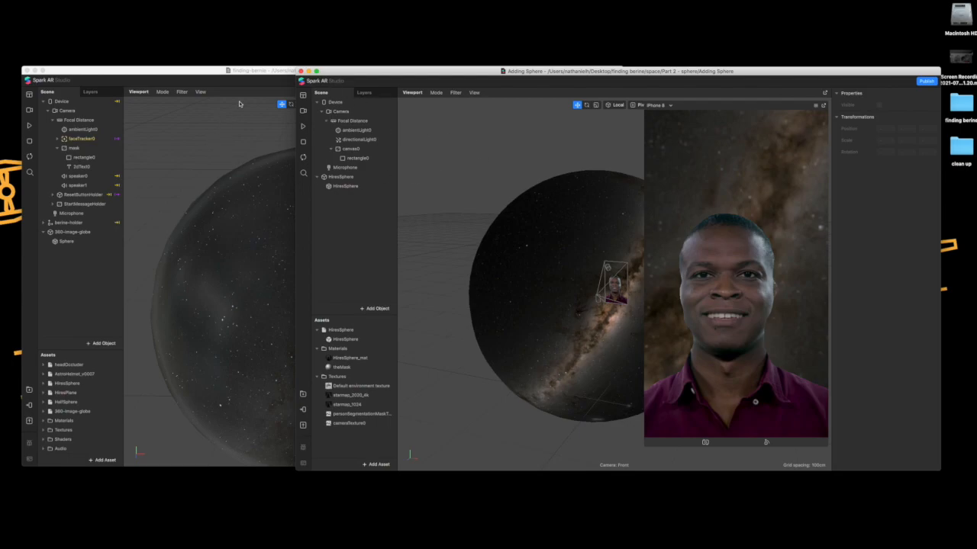
{"action": "left_click", "coordinate": [260, 74]}
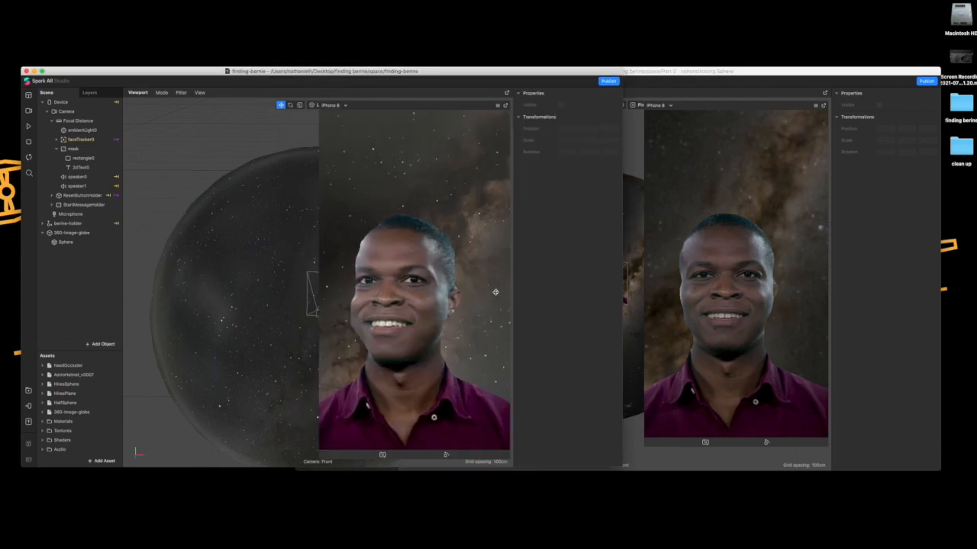
{"action": "left_click_drag", "start_coordinate": [467, 190], "coordinate": [465, 229]}
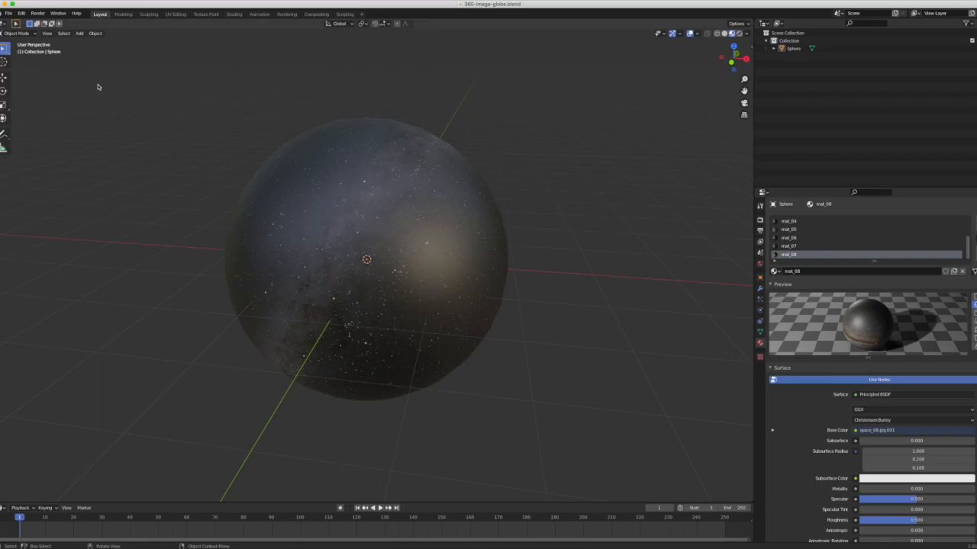
- In Blender, create a new General file and delete the default camera, cube and light
{"action": "left_click", "coordinate": [37, 13]}
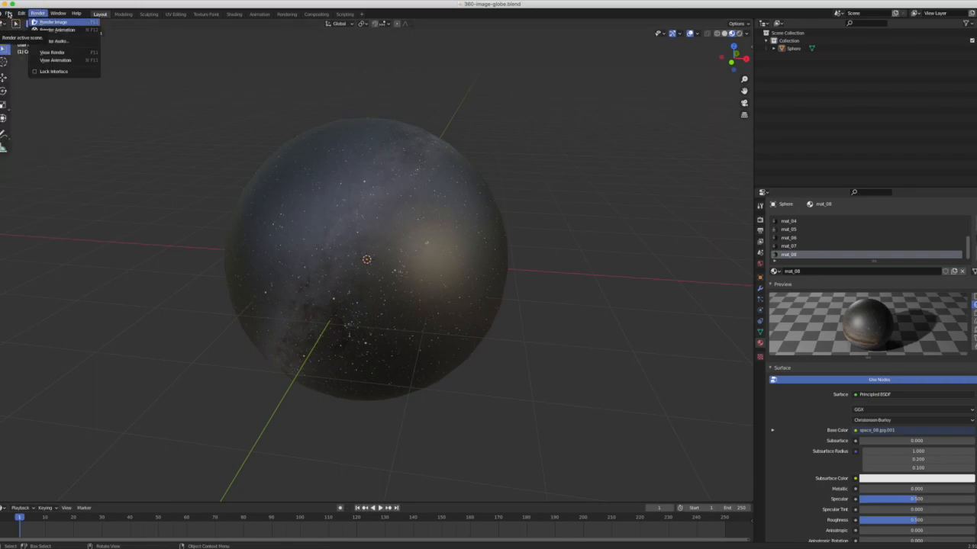
{"action": "left_click", "coordinate": [9, 14]}
{"action": "mouse_move", "coordinate": [42, 23]}
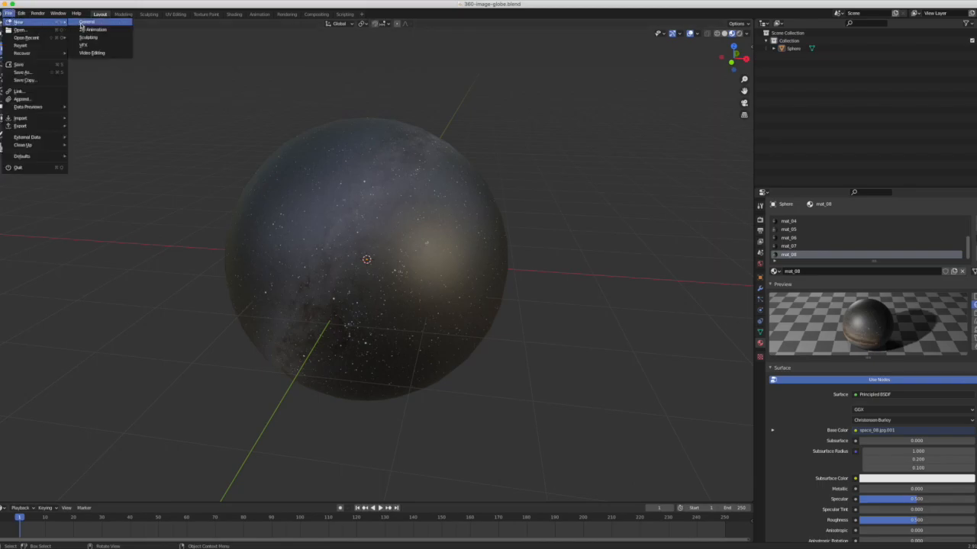
{"action": "left_click", "coordinate": [86, 27]}
{"action": "left_click", "coordinate": [450, 294]}
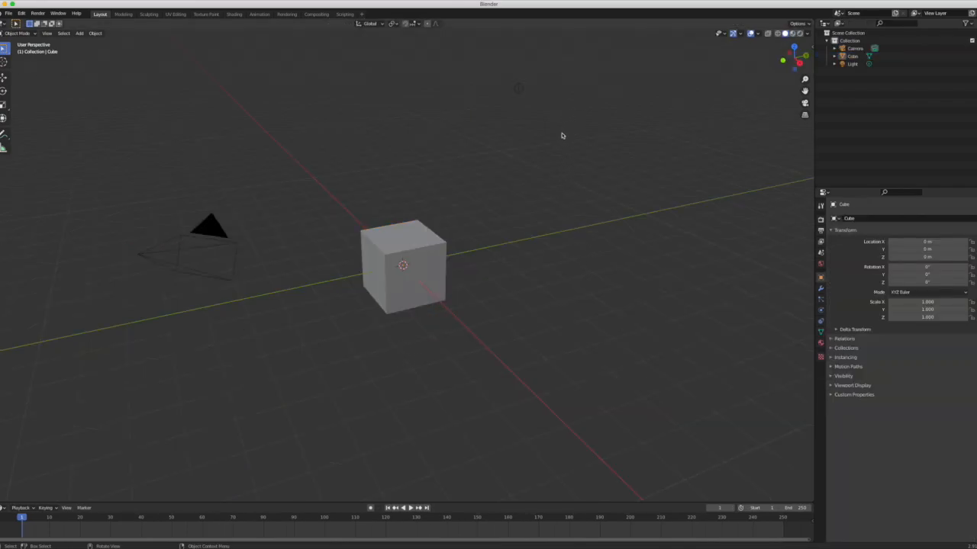
{"action": "left_click_drag", "start_coordinate": [618, 129], "coordinate": [86, 360]}
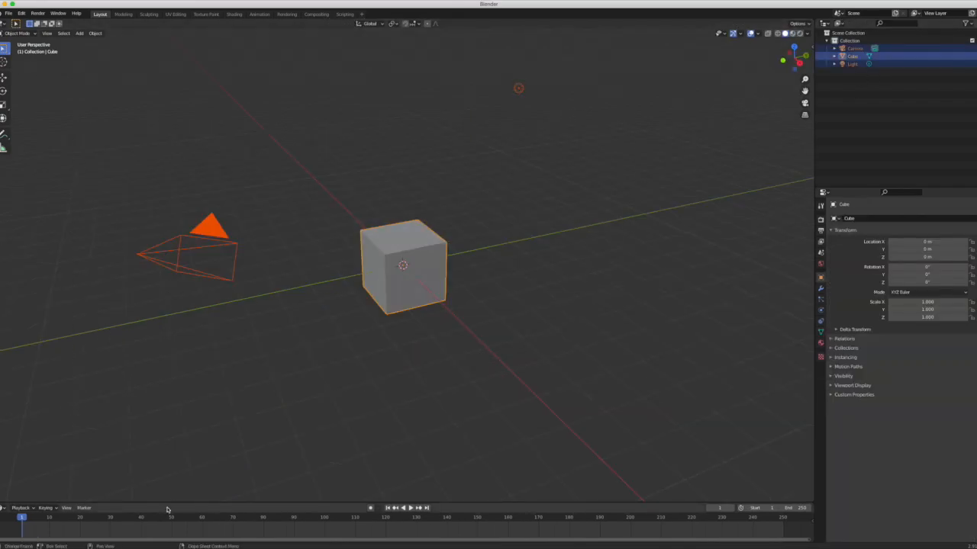
{"action": "key", "text": "Delete"}
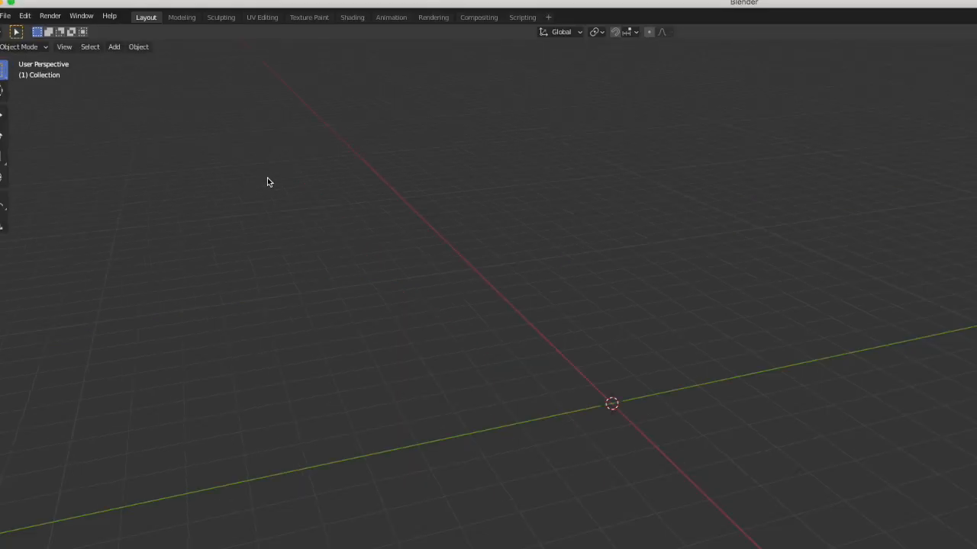
- Search the add-ons in the preferences for "node" to check Node Wrangler, and close the preferences
{"action": "left_click", "coordinate": [25, 16]}
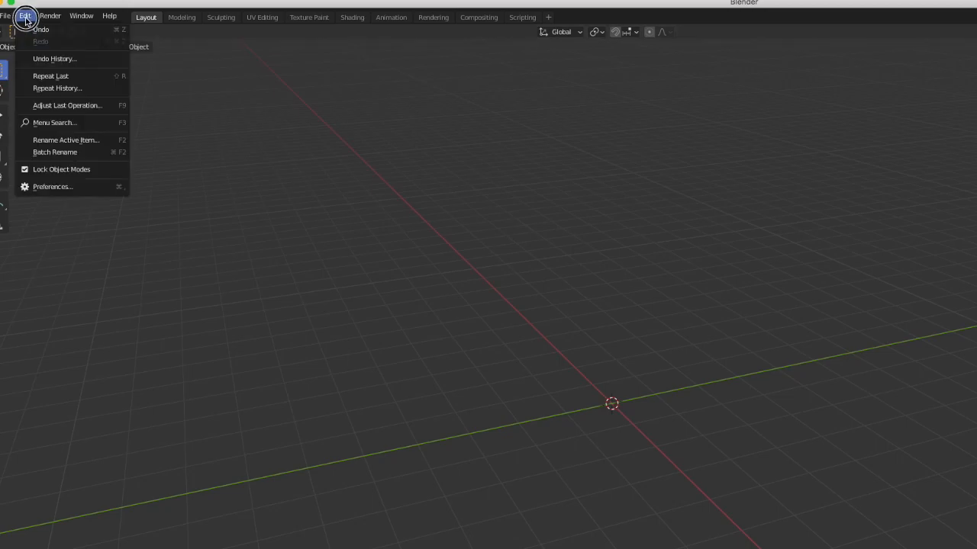
{"action": "left_click", "coordinate": [53, 191]}
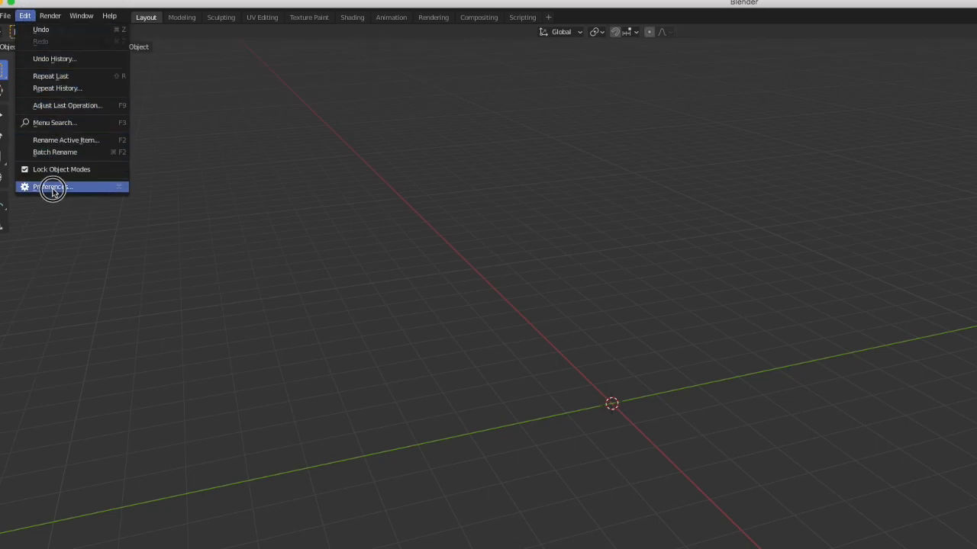
{"action": "left_click_drag", "start_coordinate": [112, 32], "coordinate": [420, 163]}
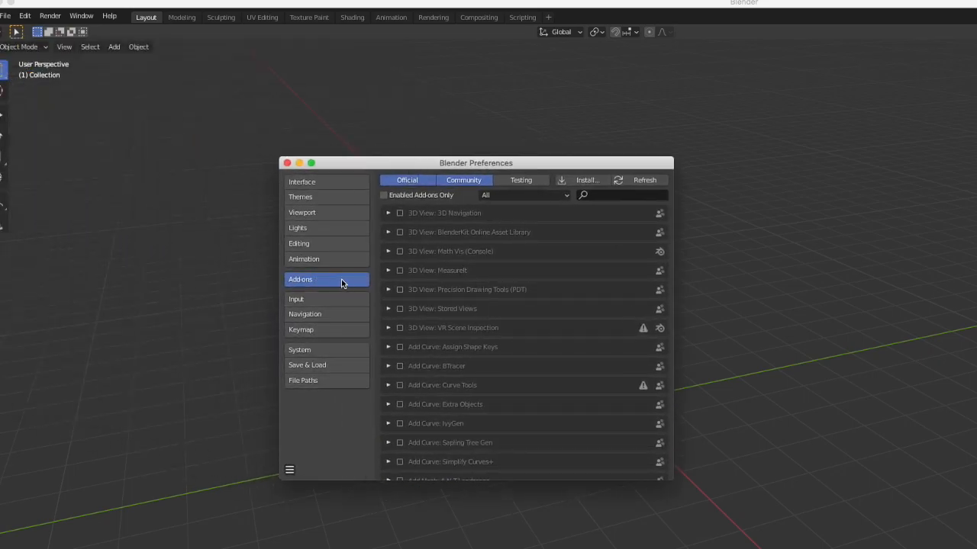
{"action": "left_click", "coordinate": [625, 195]}
{"action": "type", "text": "node"}
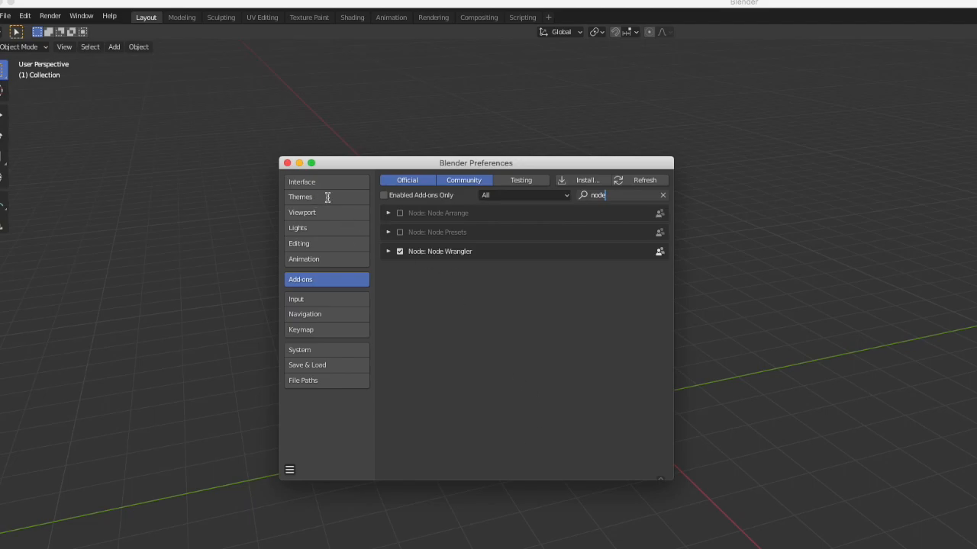
{"action": "left_click_drag", "start_coordinate": [355, 161], "coordinate": [323, 160]}
{"action": "left_click", "coordinate": [262, 160]}
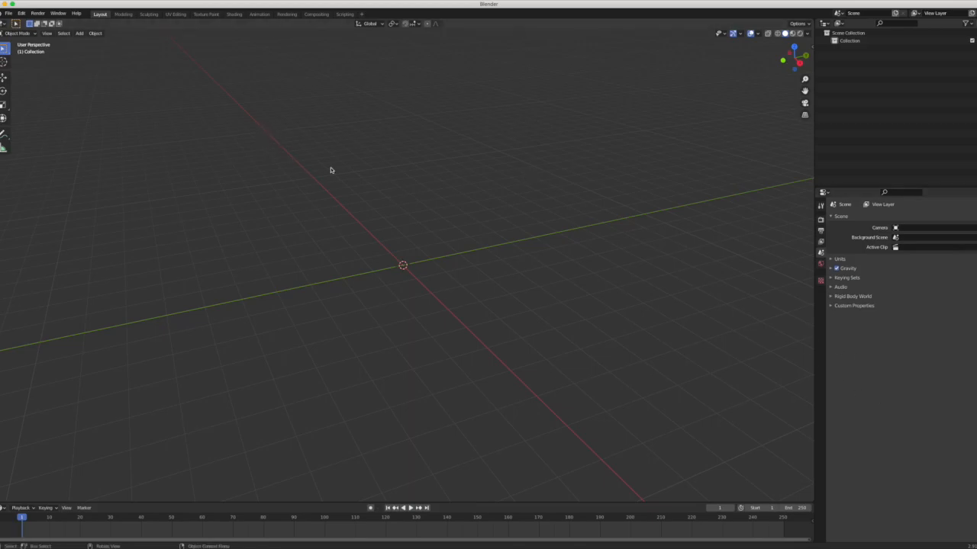
- Add a UV sphere at the origin and scale it uniformly to about 2.82
{"action": "left_click", "coordinate": [80, 35]}
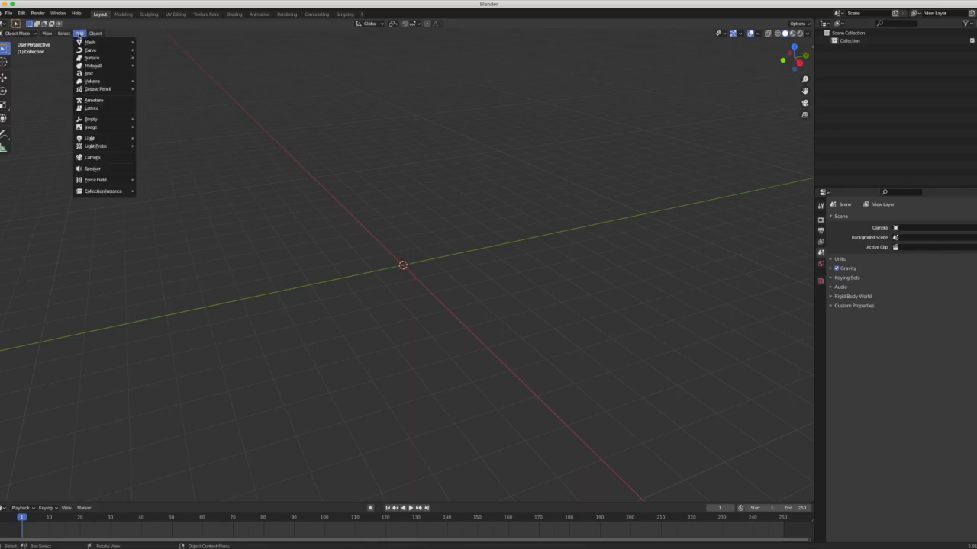
{"action": "mouse_move", "coordinate": [85, 42]}
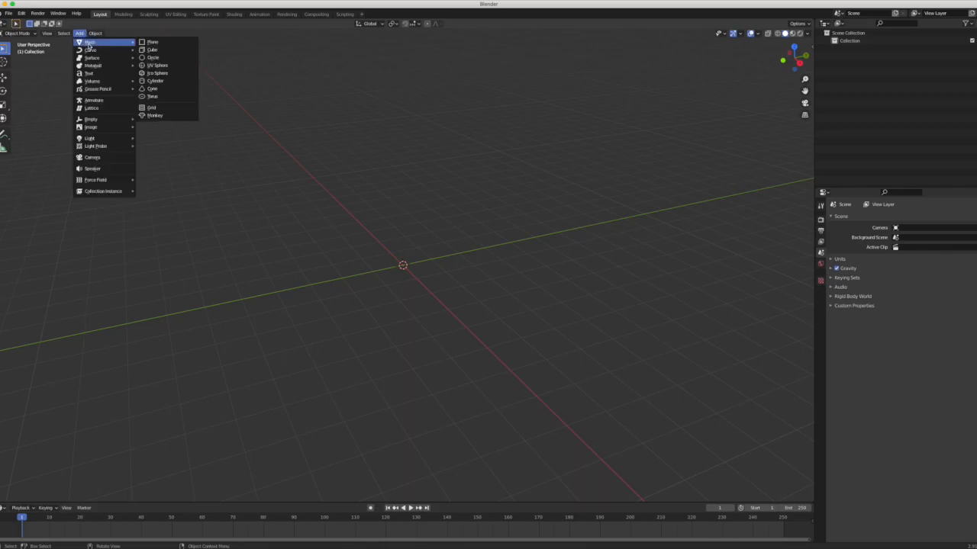
{"action": "left_click", "coordinate": [172, 67]}
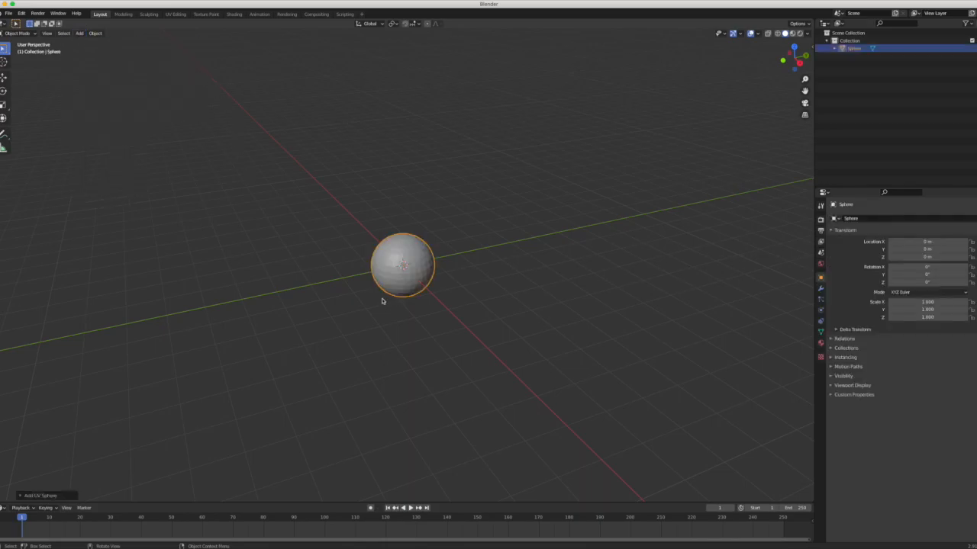
{"action": "key", "text": "s"}
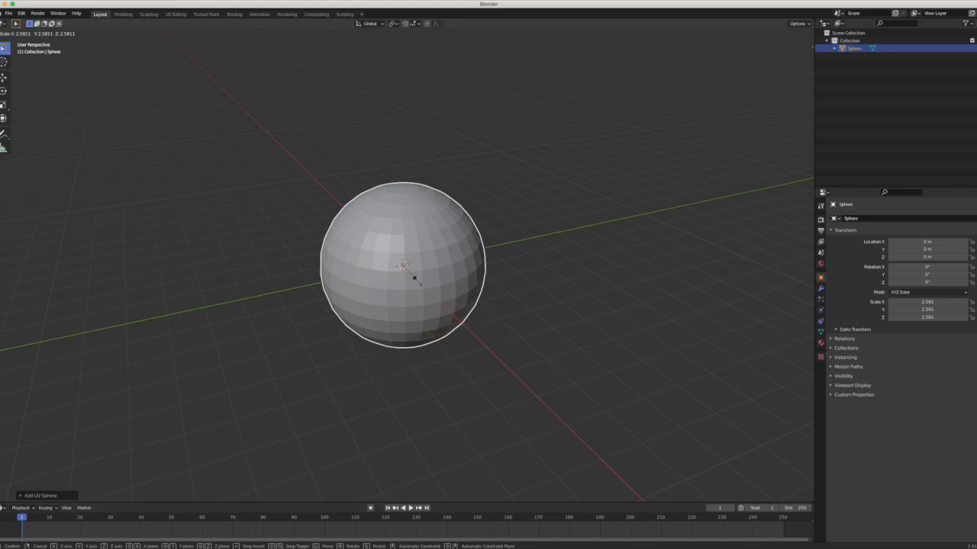
{"action": "left_click", "coordinate": [416, 287]}
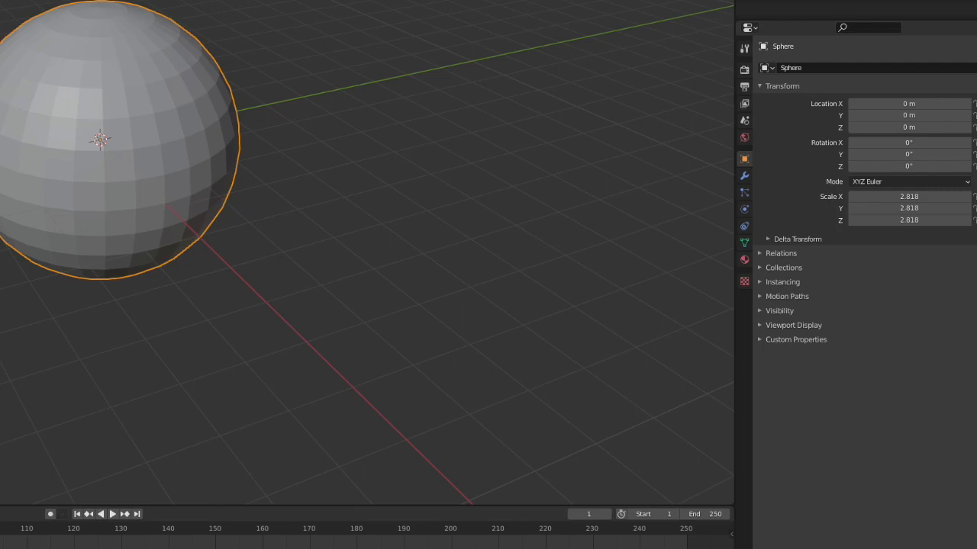
- Create a new material on the sphere and name it mat
{"action": "left_click", "coordinate": [743, 259]}
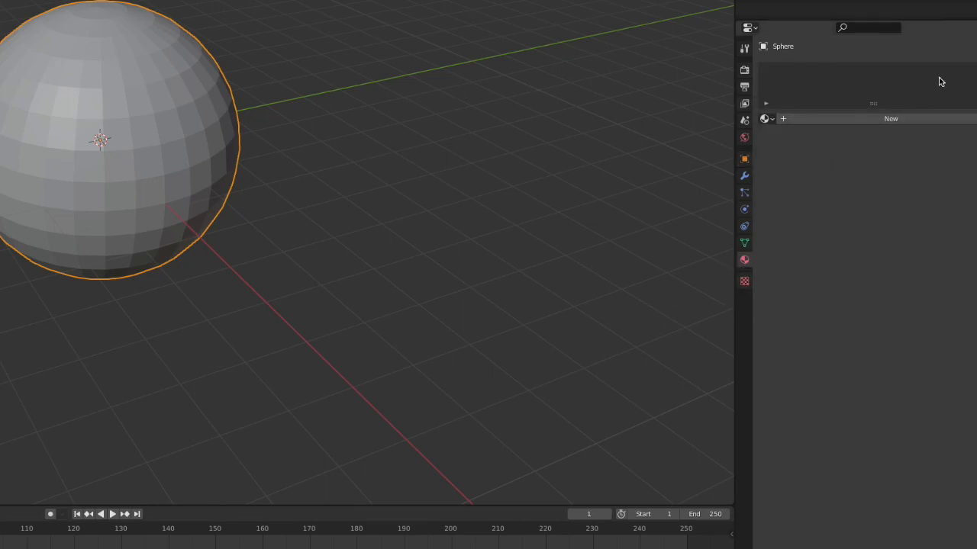
{"action": "left_click", "coordinate": [858, 119]}
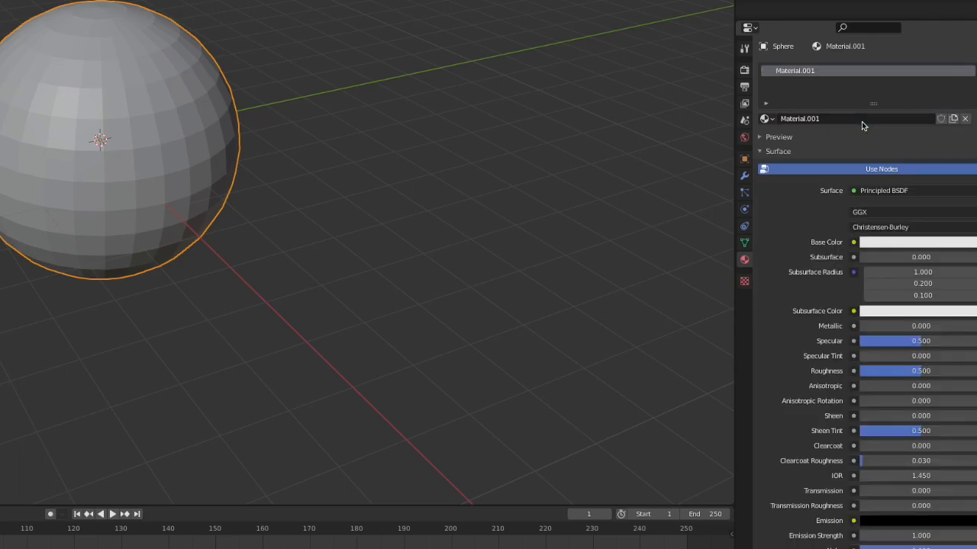
{"action": "left_click", "coordinate": [835, 118]}
{"action": "type", "text": "n"}
{"action": "type", "text": "mat"}
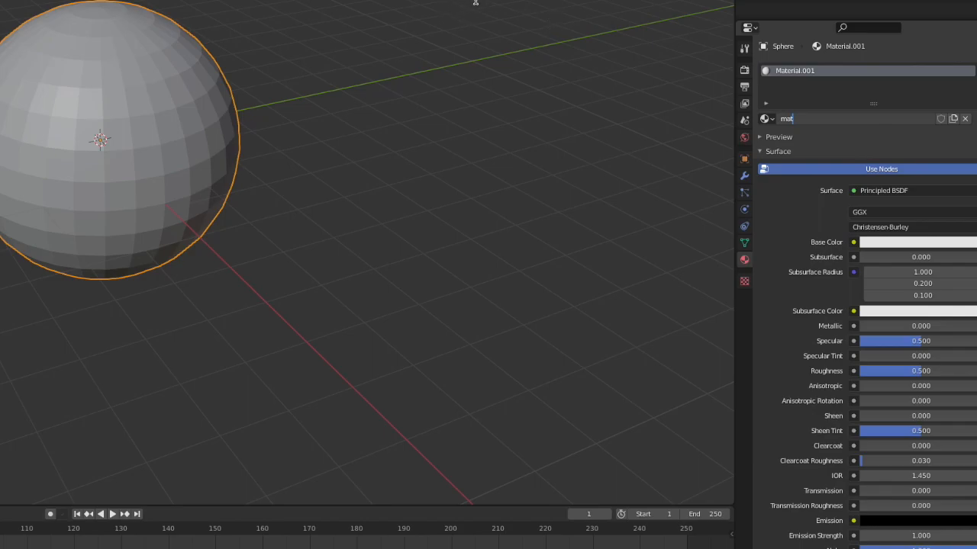
{"action": "key", "text": "Return"}
- Set the material's base color to pink with hue 0.836 and saturation 0.544
{"action": "left_click", "coordinate": [913, 244]}
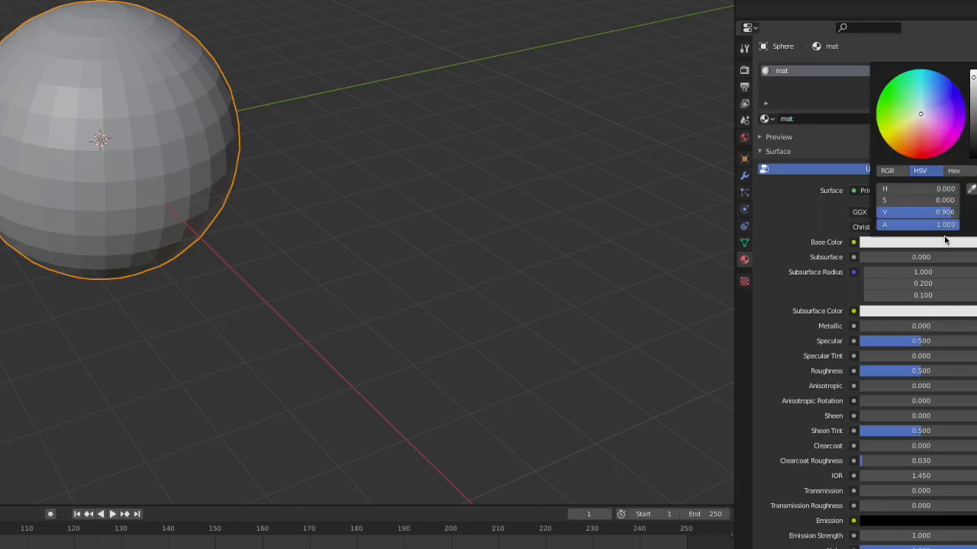
{"action": "left_click", "coordinate": [941, 127]}
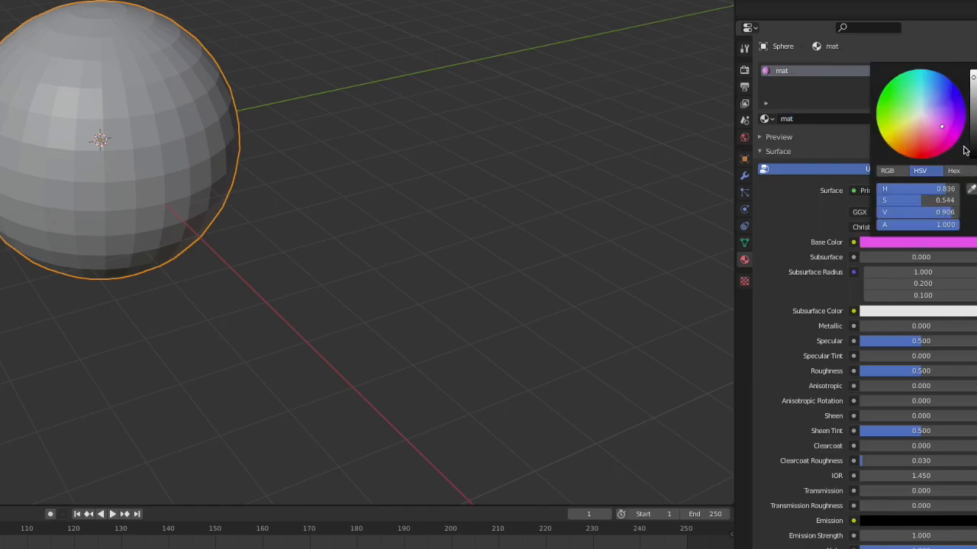
{"action": "left_click", "coordinate": [930, 242]}
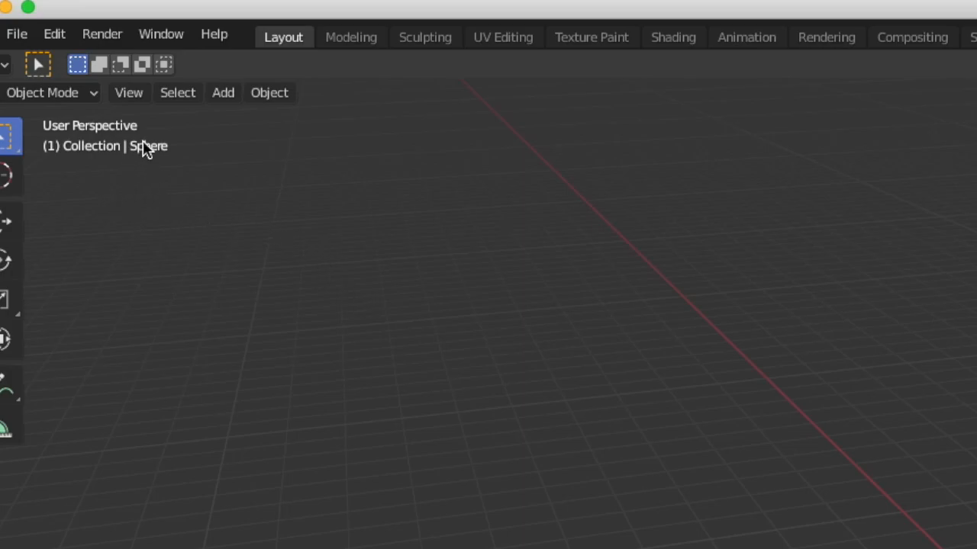
- Put the sphere into Edit Mode and deselect its entire mesh
{"action": "left_click", "coordinate": [52, 96]}
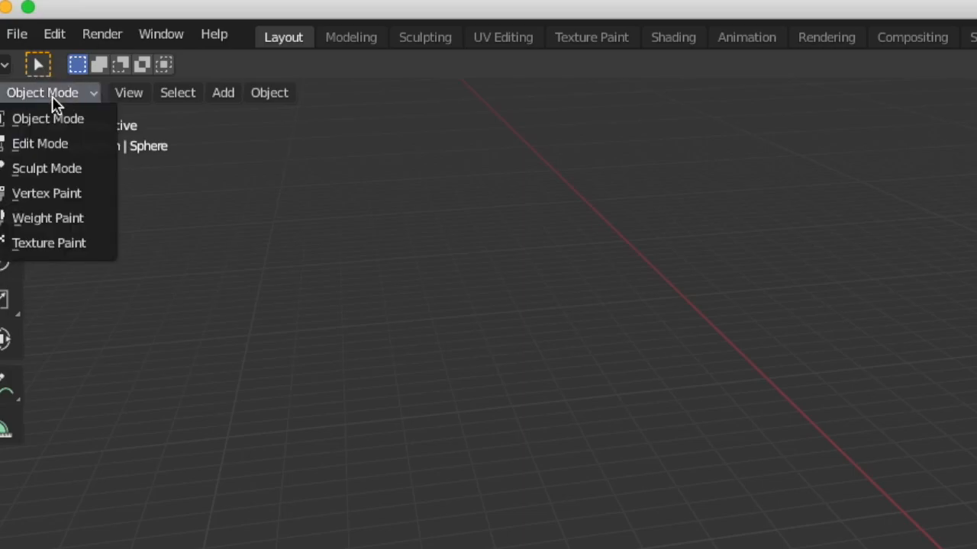
{"action": "left_click", "coordinate": [63, 144]}
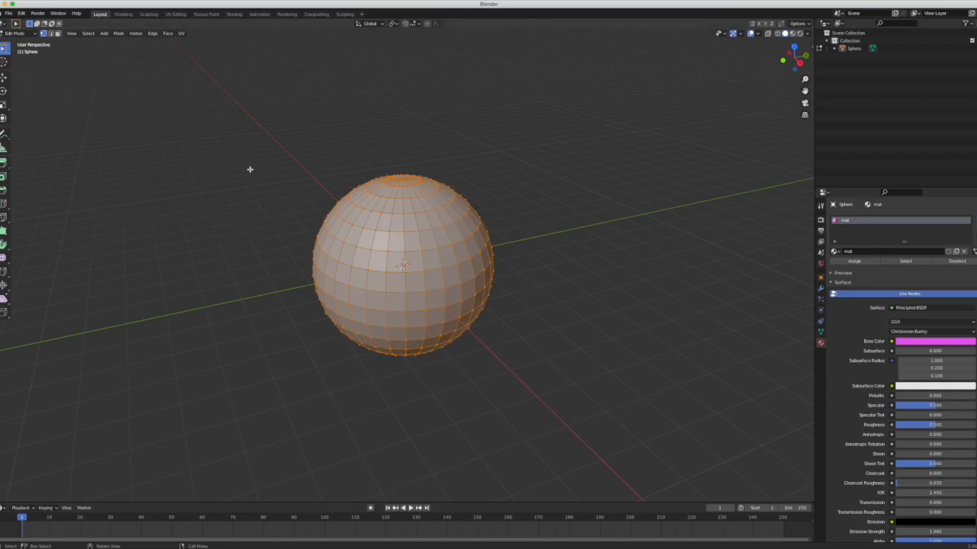
{"action": "key", "text": "alt+a"}
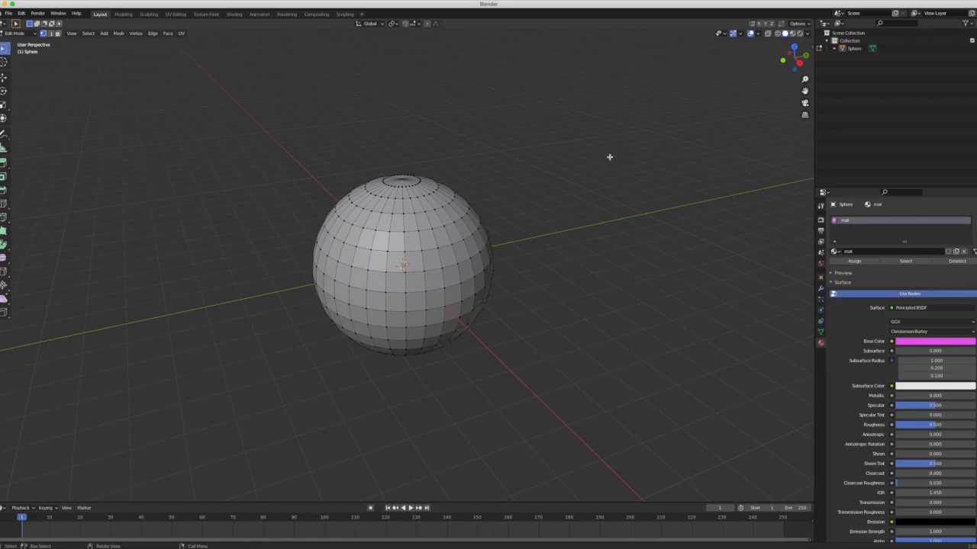
- Show the sphere in front orthographic view and frame its upper half up close
{"action": "key", "text": "KP_1"}
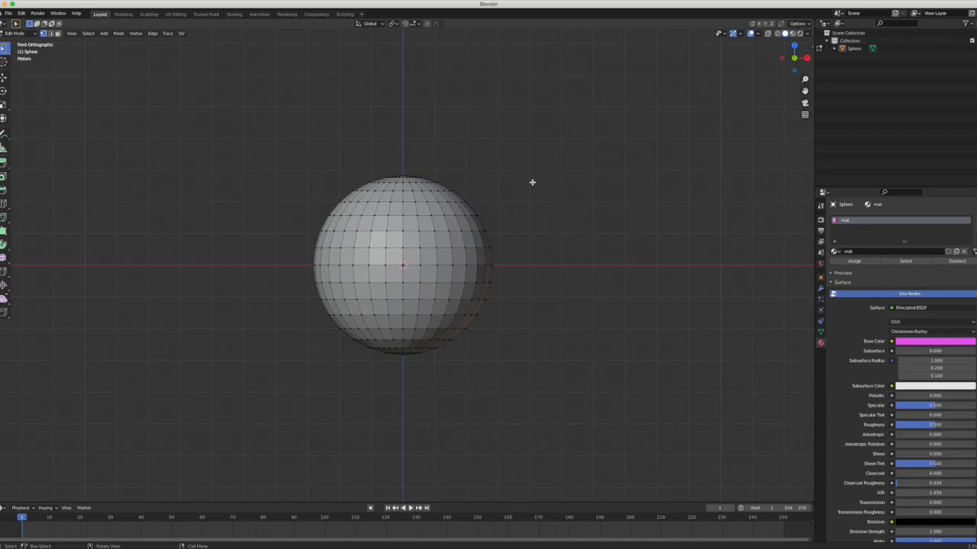
{"action": "key", "text": "ctrl"}
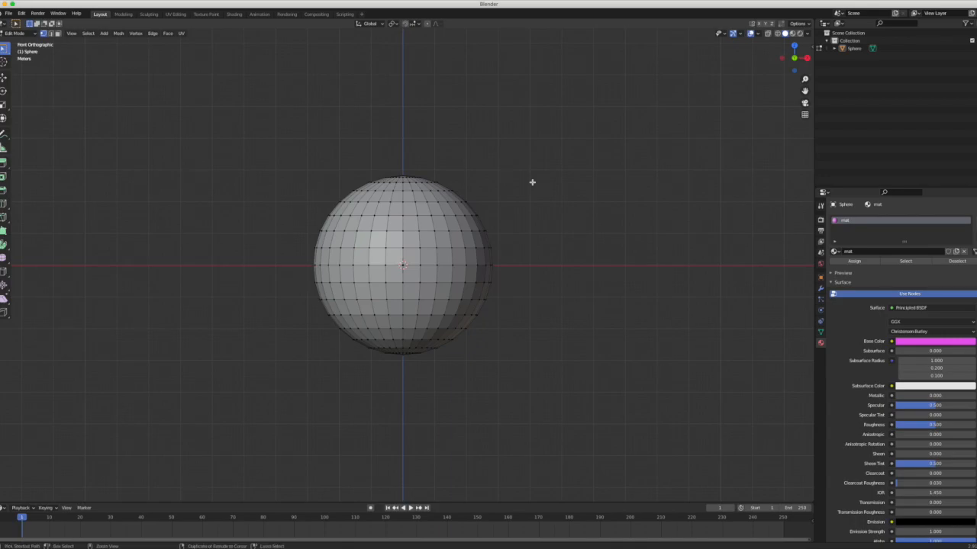
{"action": "scroll", "coordinate": [536, 192], "scroll_direction": "up", "scroll_amount": 5}
{"action": "scroll", "coordinate": [536, 192], "scroll_direction": "up", "scroll_amount": 3}
{"action": "scroll", "coordinate": [536, 191], "scroll_direction": "up", "scroll_amount": 2}
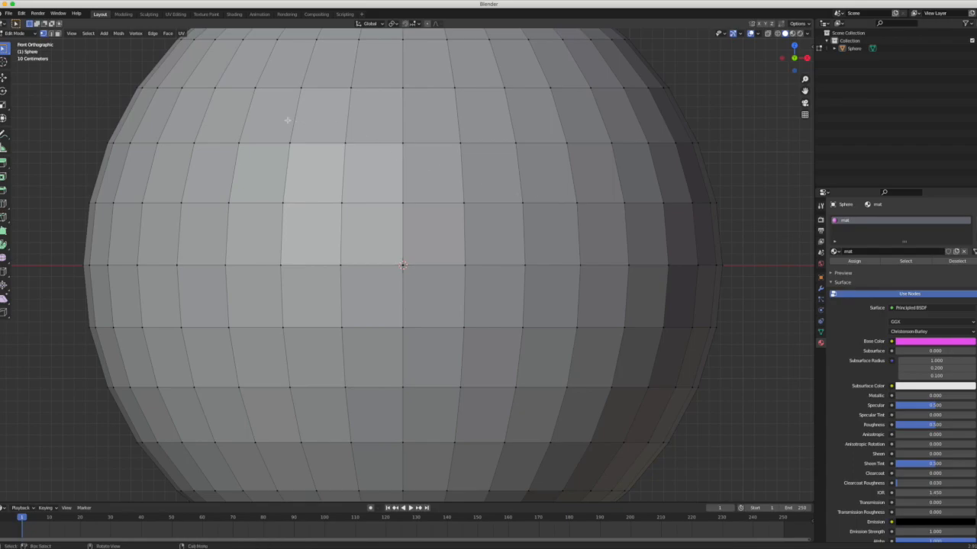
{"action": "left_click_drag", "start_coordinate": [128, 89], "coordinate": [130, 88]}
{"action": "scroll", "coordinate": [131, 90], "scroll_direction": "up", "scroll_amount": 3, "text": "shift"}
{"action": "scroll", "coordinate": [131, 90], "scroll_direction": "up", "scroll_amount": 2, "text": "shift"}
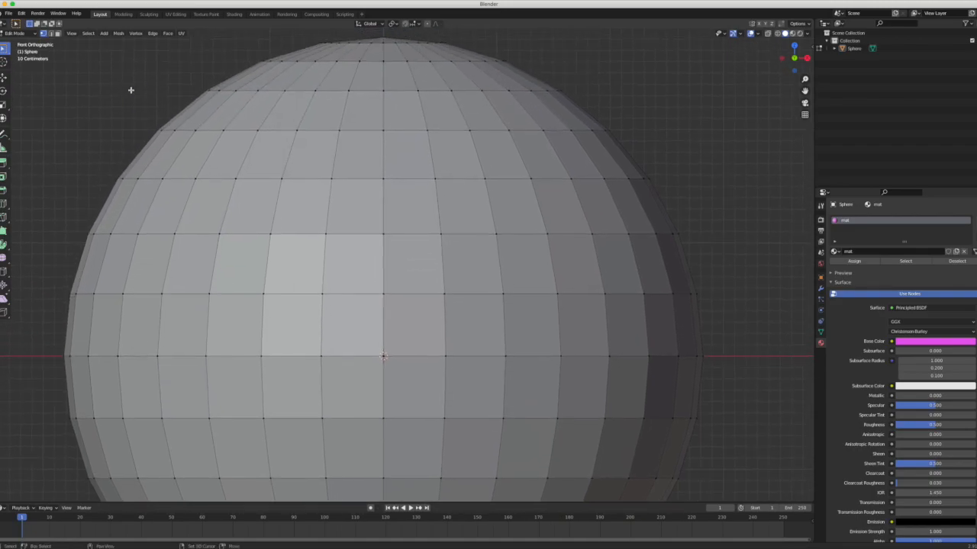
{"action": "scroll", "coordinate": [131, 90], "scroll_direction": "left", "scroll_amount": 3, "text": "shift"}
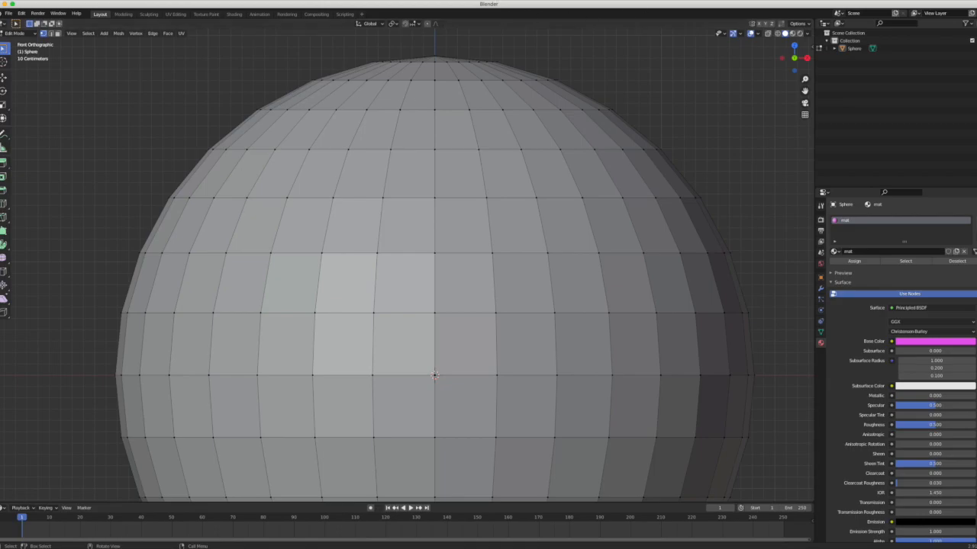
{"action": "left_click_drag", "start_coordinate": [804, 90], "coordinate": [779, 159]}
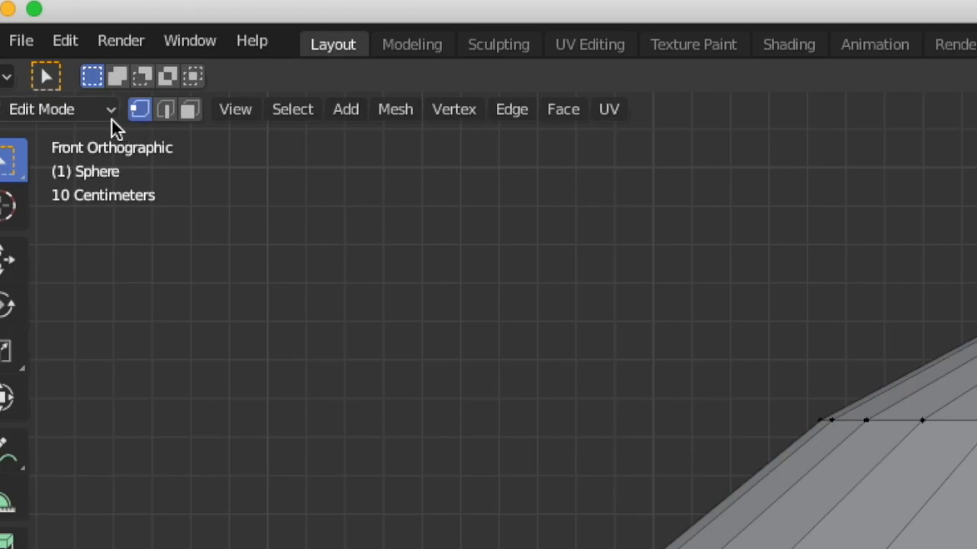
- Switch the sphere's mesh selection mode to faces
{"action": "left_click", "coordinate": [189, 113]}
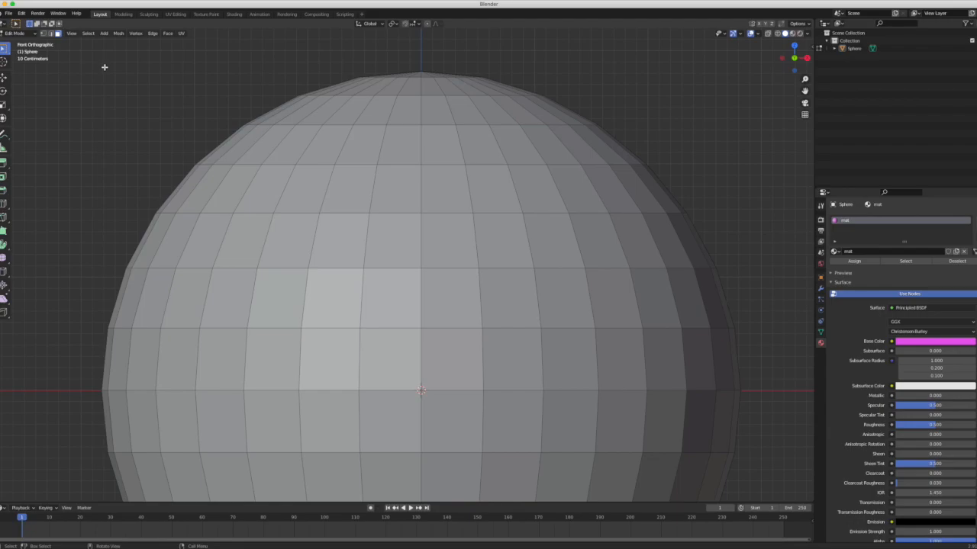
- Open the cutup PNG from Finder, examine how the space image is divided into numbered tiles, and return to Blender
{"action": "key", "text": "super+Tab"}
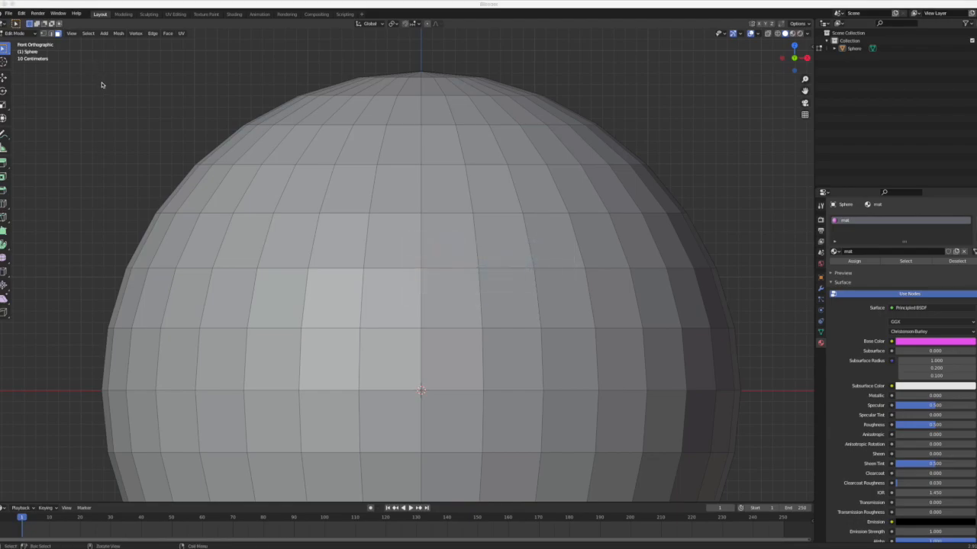
{"action": "key", "text": "super+n"}
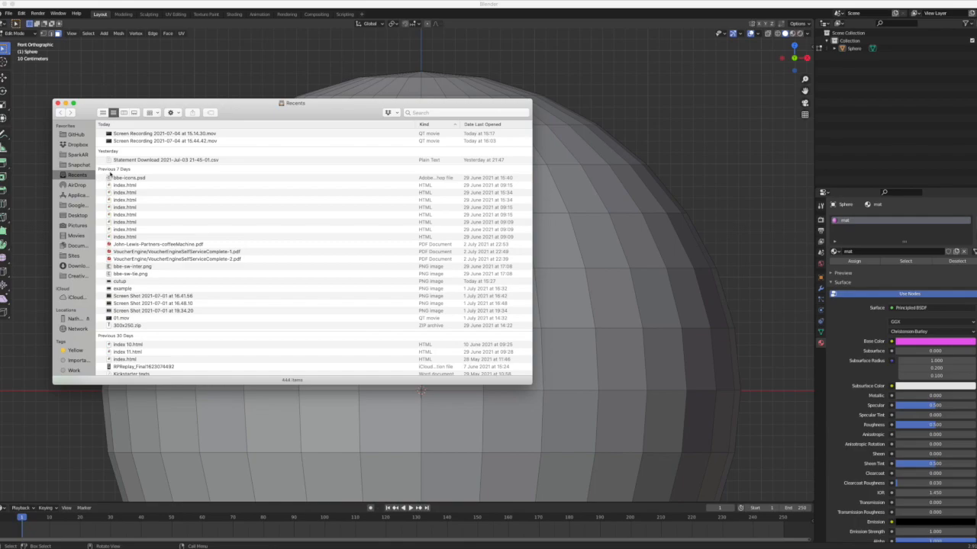
{"action": "key", "text": "super+shift+d"}
{"action": "double_click", "coordinate": [153, 141]}
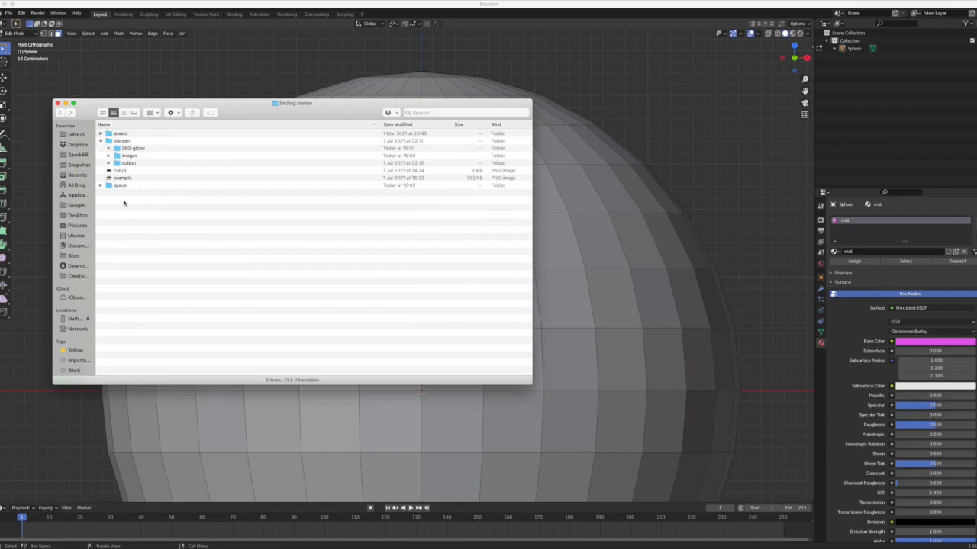
{"action": "left_click_drag", "start_coordinate": [97, 216], "coordinate": [23, 219]}
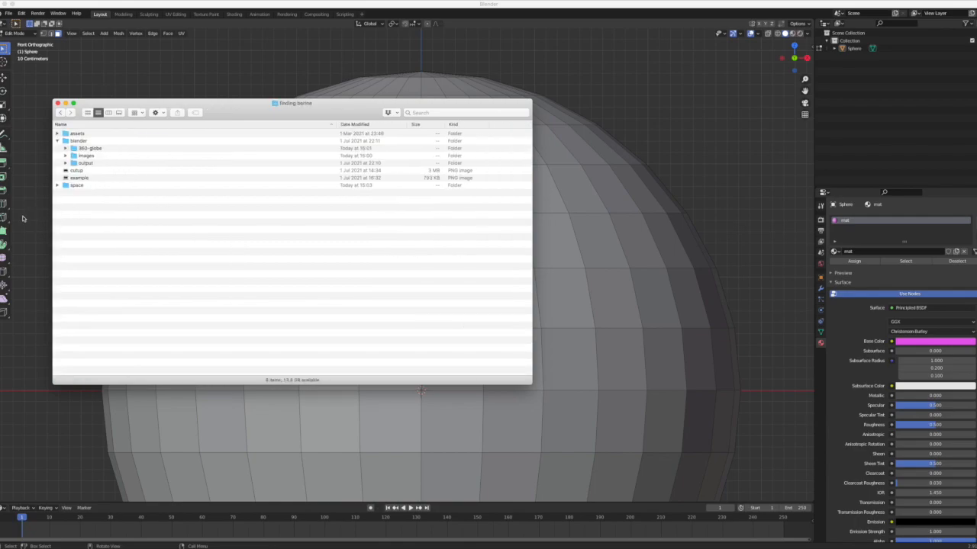
{"action": "left_click", "coordinate": [109, 156]}
{"action": "double_click", "coordinate": [107, 171]}
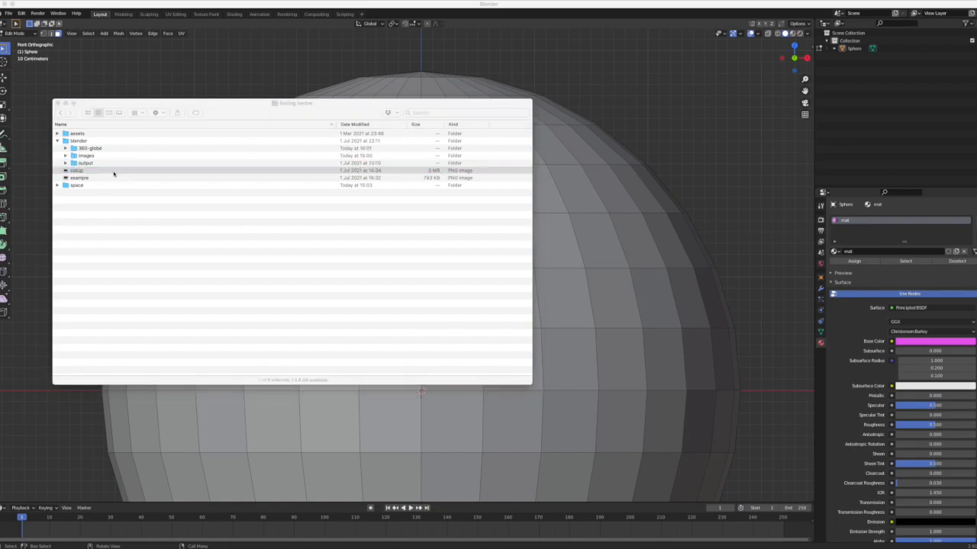
{"action": "left_click_drag", "start_coordinate": [224, 22], "coordinate": [321, 64]}
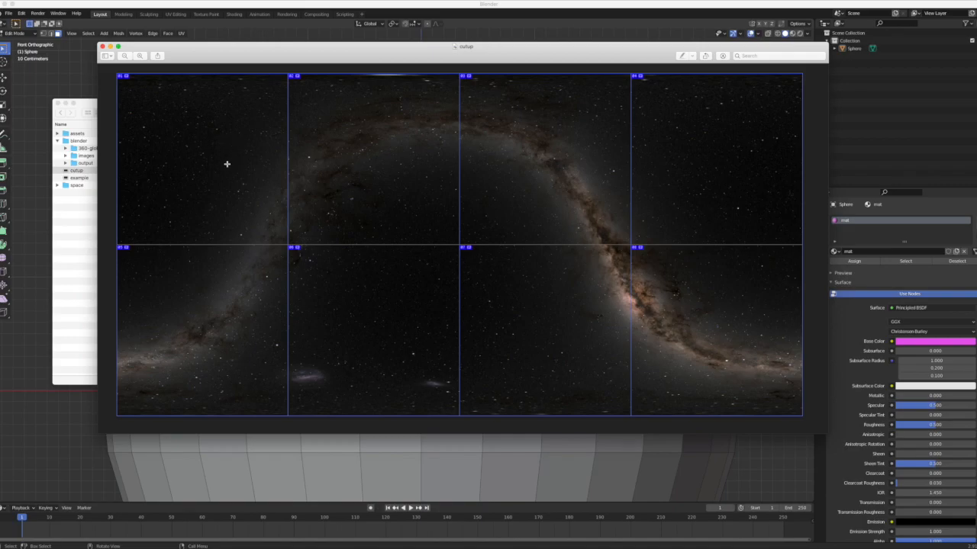
{"action": "key", "text": "super+Tab"}
{"action": "key", "text": "super+Tab"}
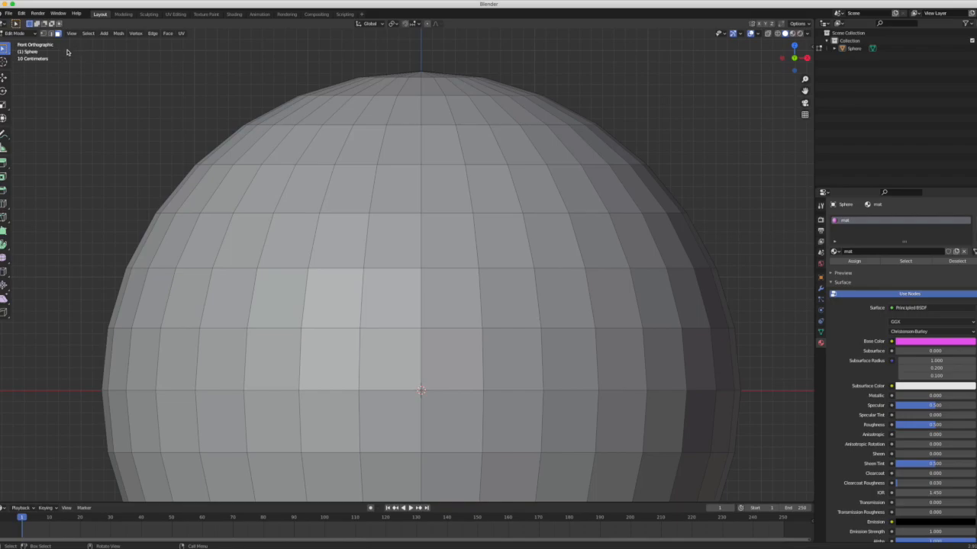
- Select the front faces of the sphere's upper-left quadrant and add a second material named mat_01
{"action": "left_click_drag", "start_coordinate": [69, 43], "coordinate": [420, 390]}
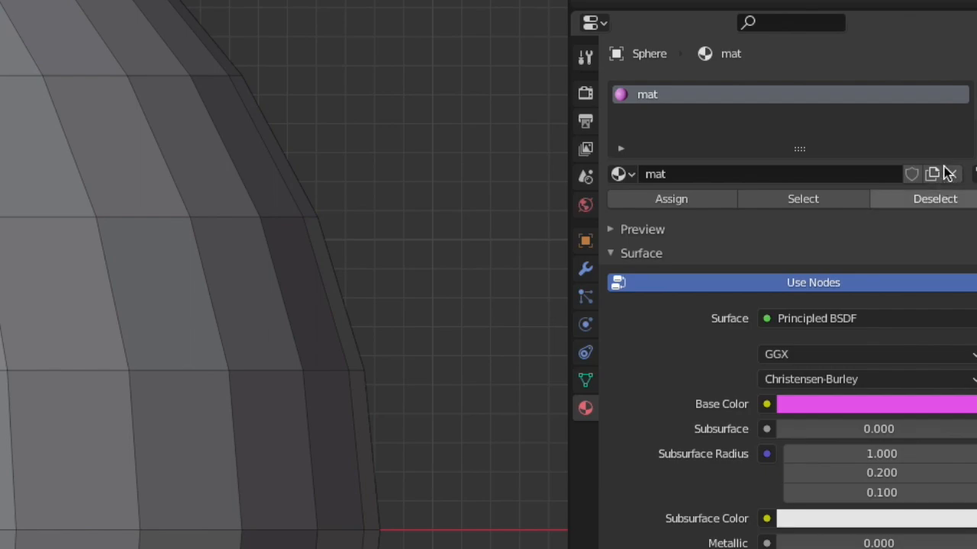
{"action": "left_click", "coordinate": [976, 91]}
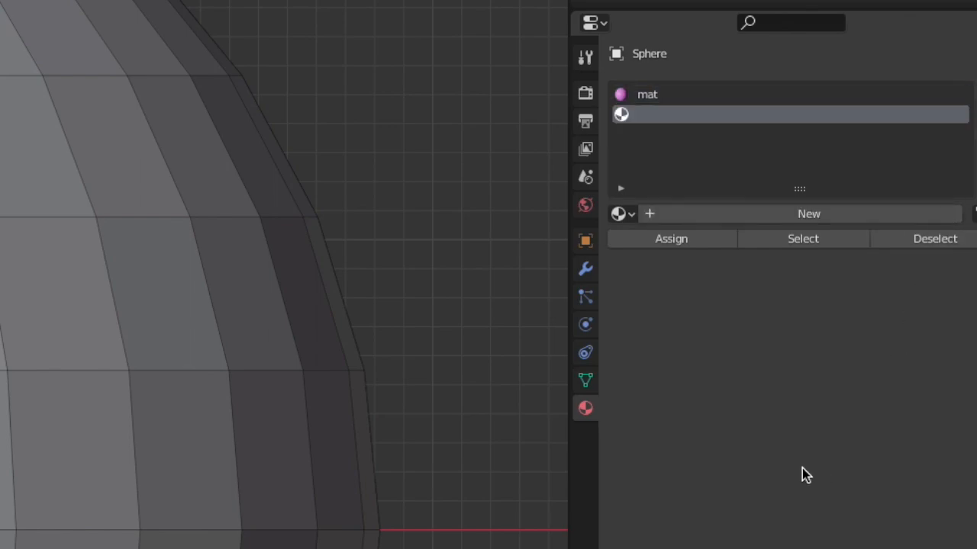
{"action": "left_click", "coordinate": [808, 214]}
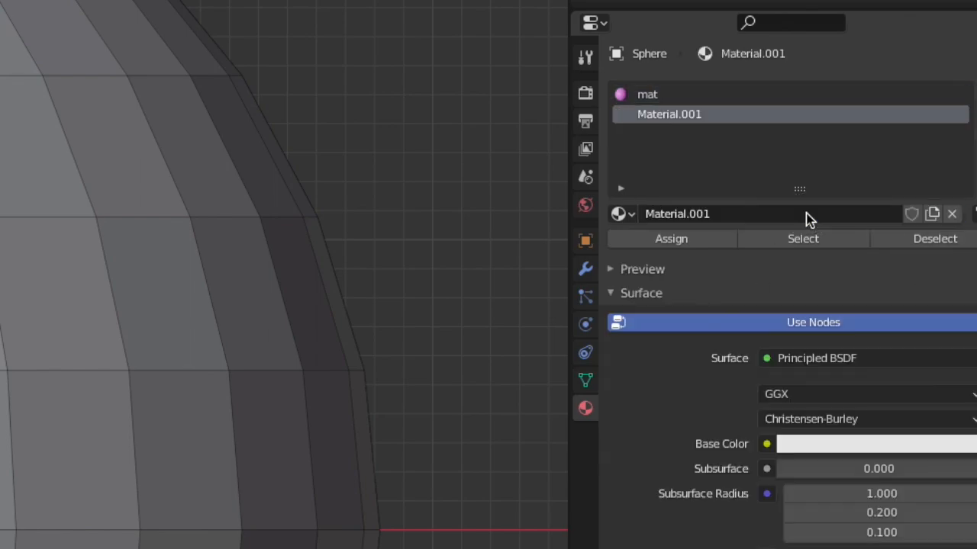
{"action": "double_click", "coordinate": [720, 213]}
{"action": "type", "text": "m"}
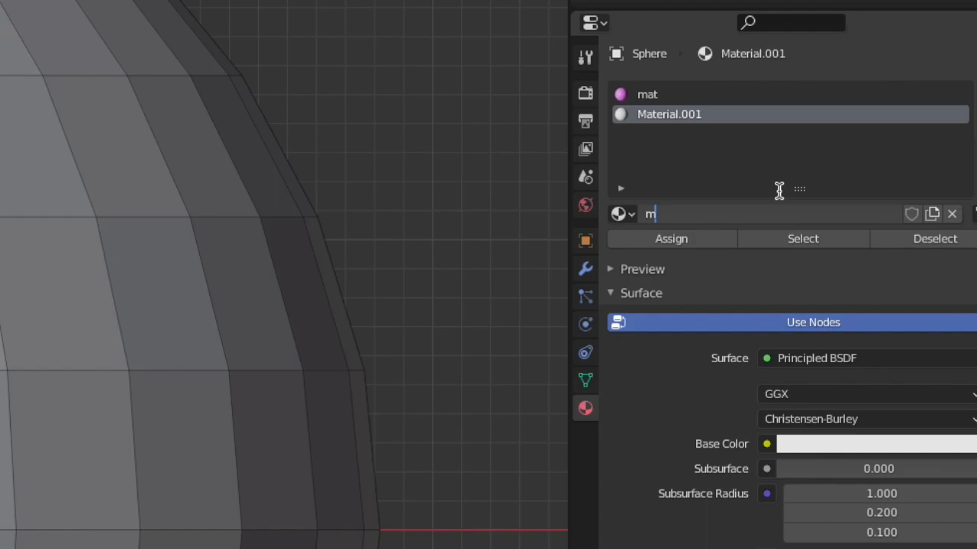
{"action": "type", "text": "at."}
{"action": "type", "text": "01"}
{"action": "key", "text": "Return"}
- Set the base color of mat_01 to a saturated red
{"action": "left_click", "coordinate": [864, 444]}
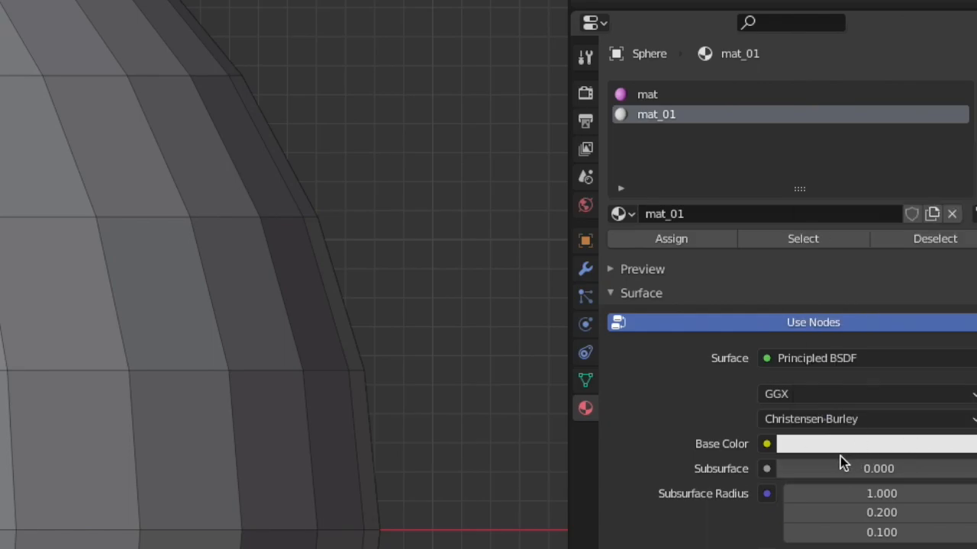
{"action": "left_click", "coordinate": [864, 445]}
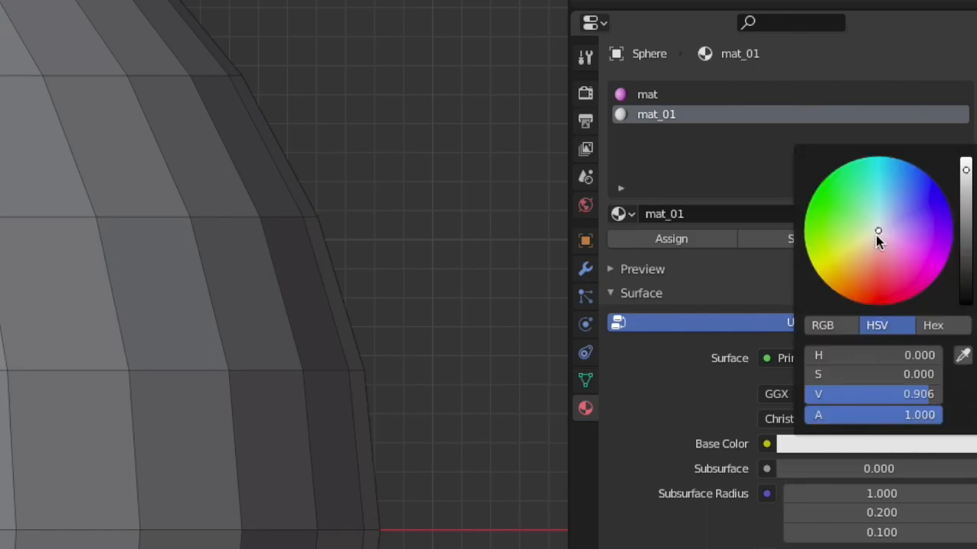
{"action": "left_click", "coordinate": [880, 296]}
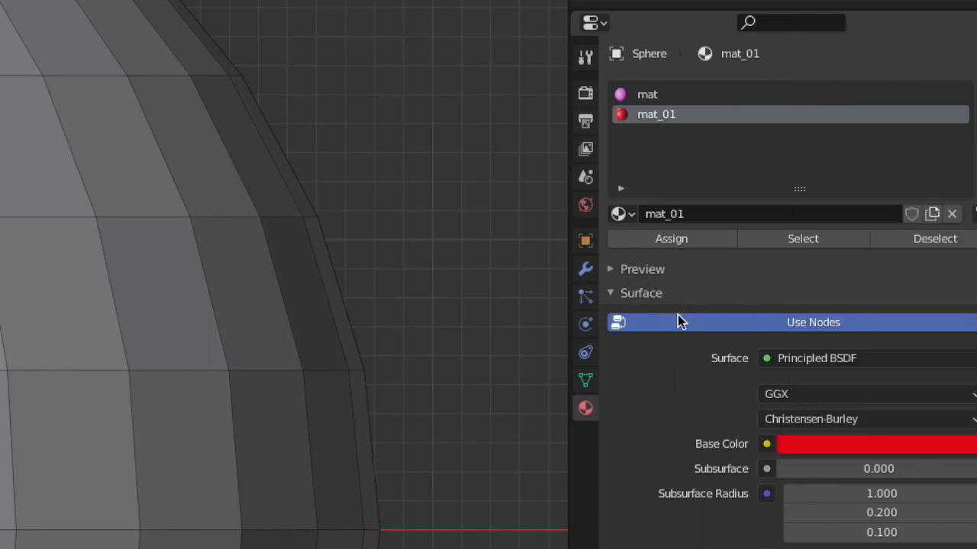
- Assign mat_01 to the selected upper-left faces and display the viewport in Material Preview shading
{"action": "left_click", "coordinate": [675, 238]}
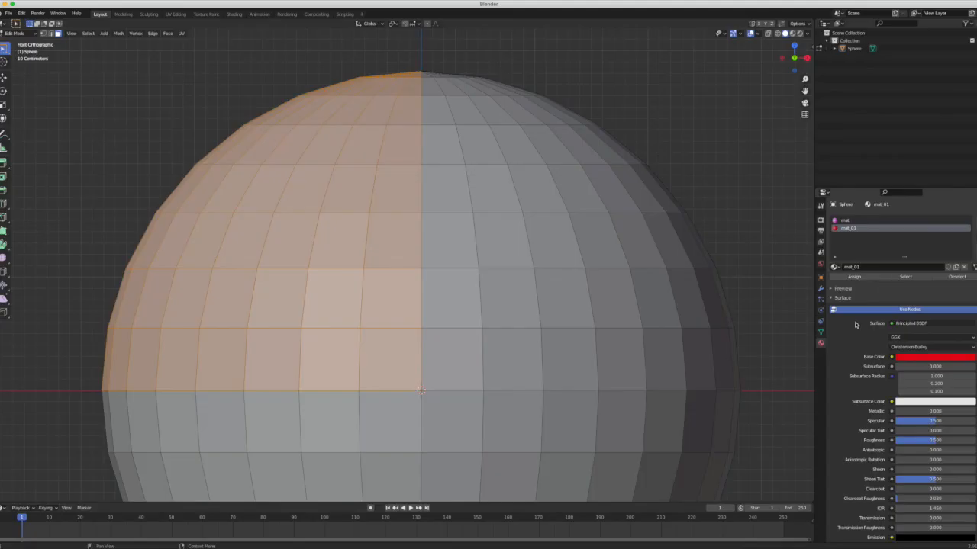
{"action": "left_click", "coordinate": [854, 277]}
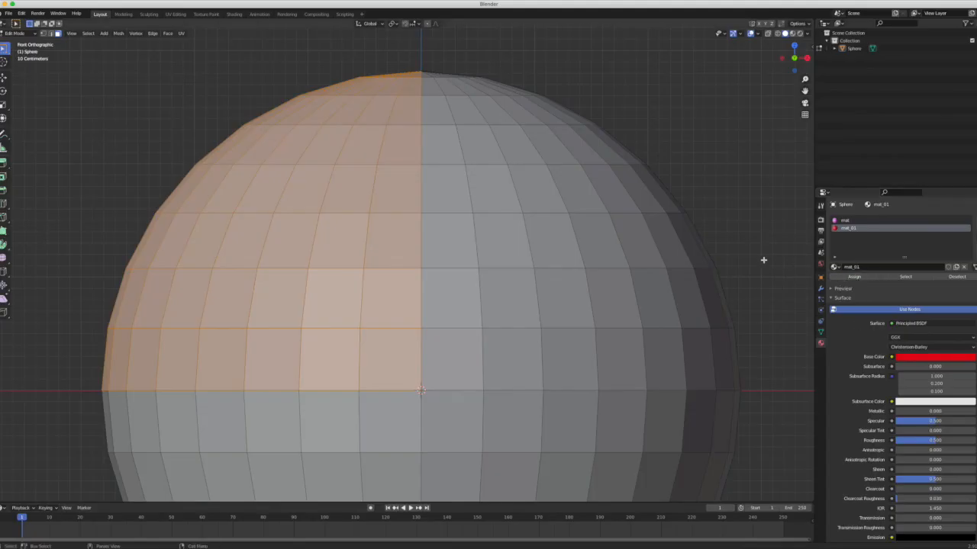
{"action": "left_click", "coordinate": [792, 33]}
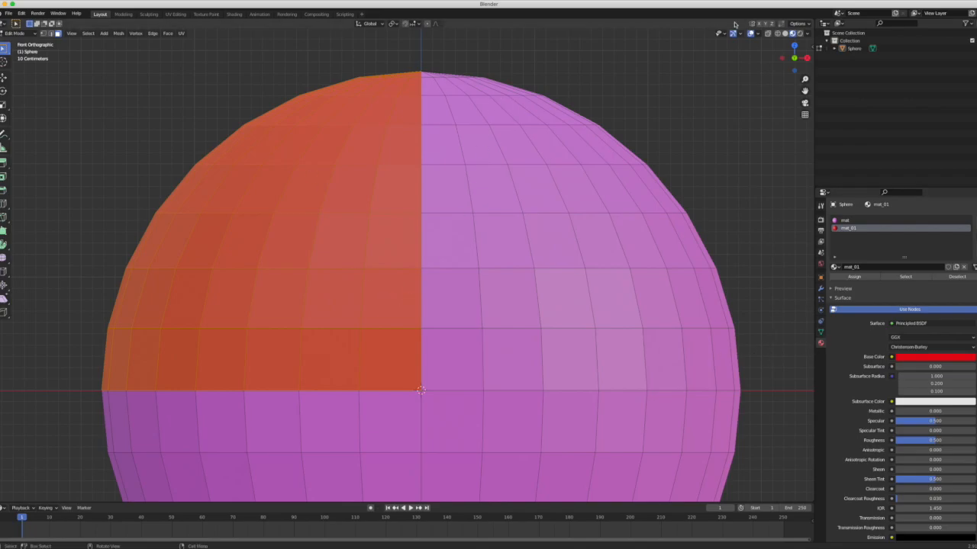
- Select the front faces of the sphere's upper-right quadrant and add a third material named mat_02
{"action": "left_click_drag", "start_coordinate": [763, 57], "coordinate": [426, 393]}
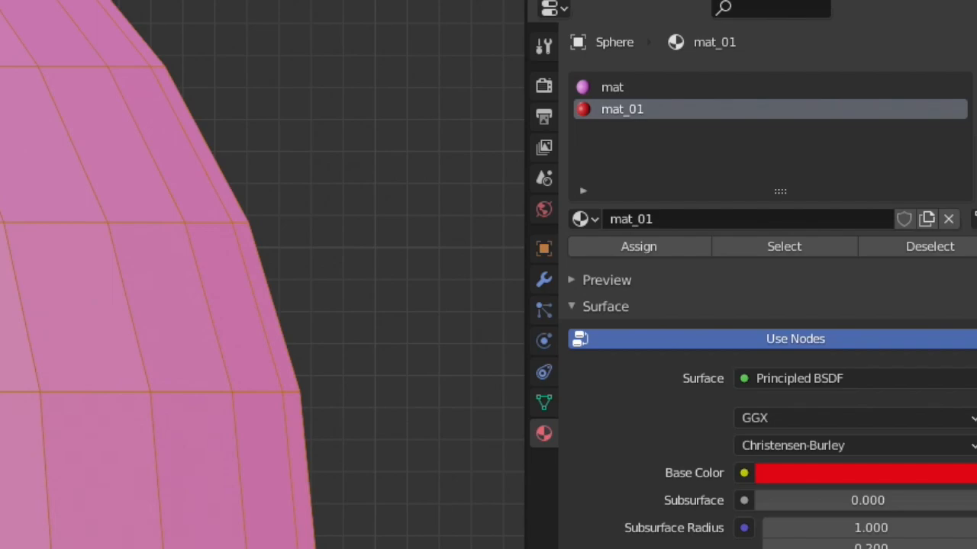
{"action": "left_click", "coordinate": [972, 84]}
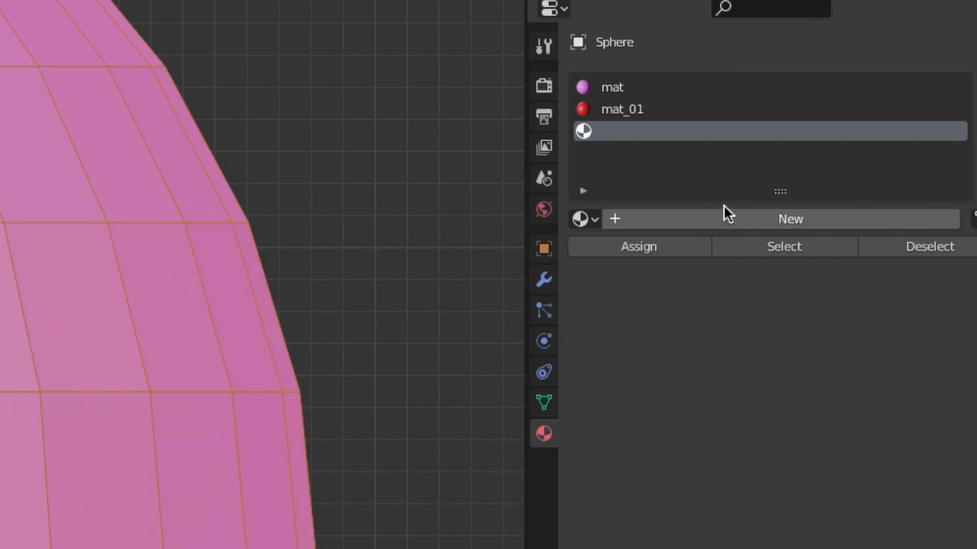
{"action": "left_click", "coordinate": [753, 221]}
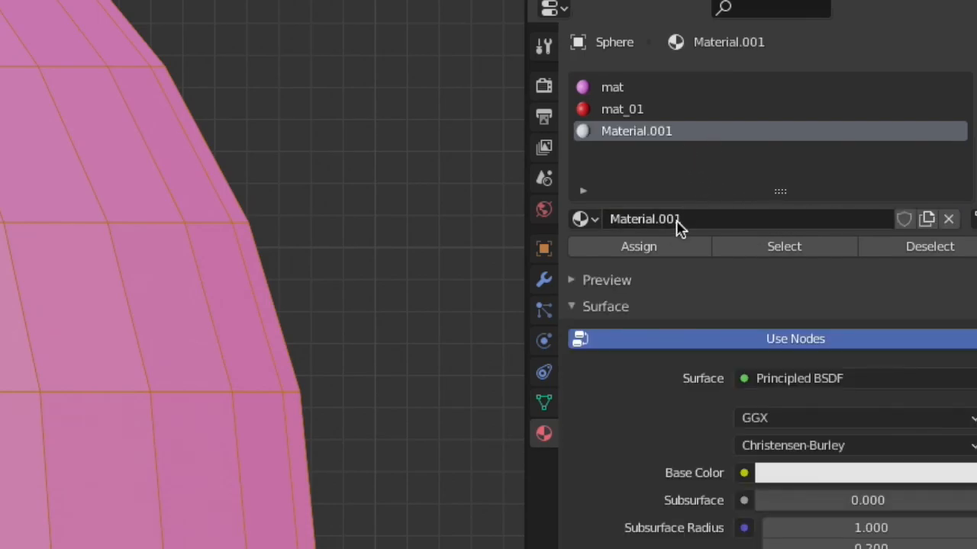
{"action": "double_click", "coordinate": [683, 219]}
{"action": "type", "text": "ma"}
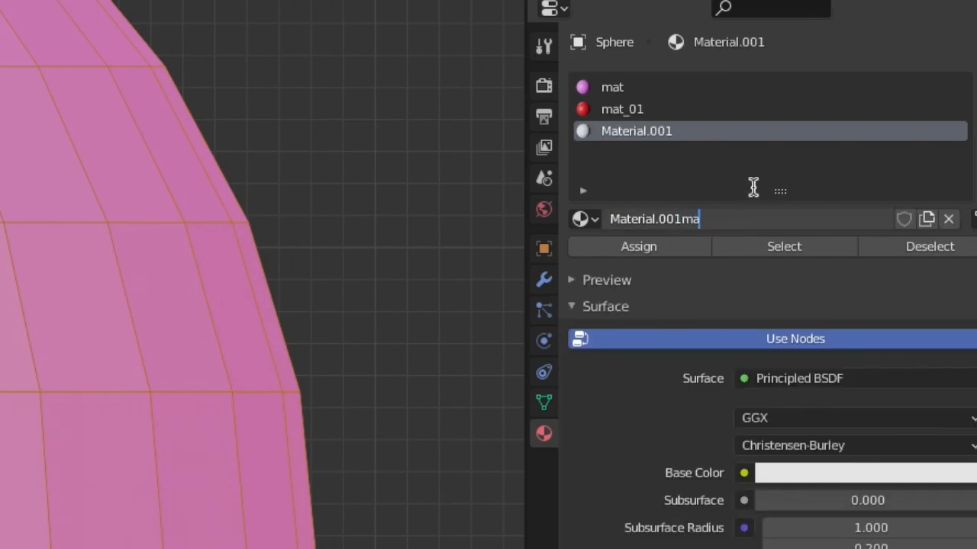
{"action": "type", "text": "t_01"}
{"action": "key", "text": "BackSpace"}
{"action": "key", "text": "BackSpace"}
{"action": "key", "text": "BackSpace"}
{"action": "key", "text": "BackSpace"}
{"action": "key", "text": "BackSpace"}
{"action": "key", "text": "BackSpace"}
{"action": "key", "text": "BackSpace"}
{"action": "key", "text": "BackSpace"}
{"action": "key", "text": "BackSpace"}
{"action": "key", "text": "BackSpace"}
{"action": "key", "text": "BackSpace"}
{"action": "key", "text": "BackSpace"}
{"action": "key", "text": "BackSpace"}
{"action": "key", "text": "BackSpace"}
{"action": "key", "text": "BackSpace"}
{"action": "key", "text": "BackSpace"}
{"action": "key", "text": "BackSpace"}
{"action": "key", "text": "BackSpace"}
{"action": "type", "text": "mat_"}
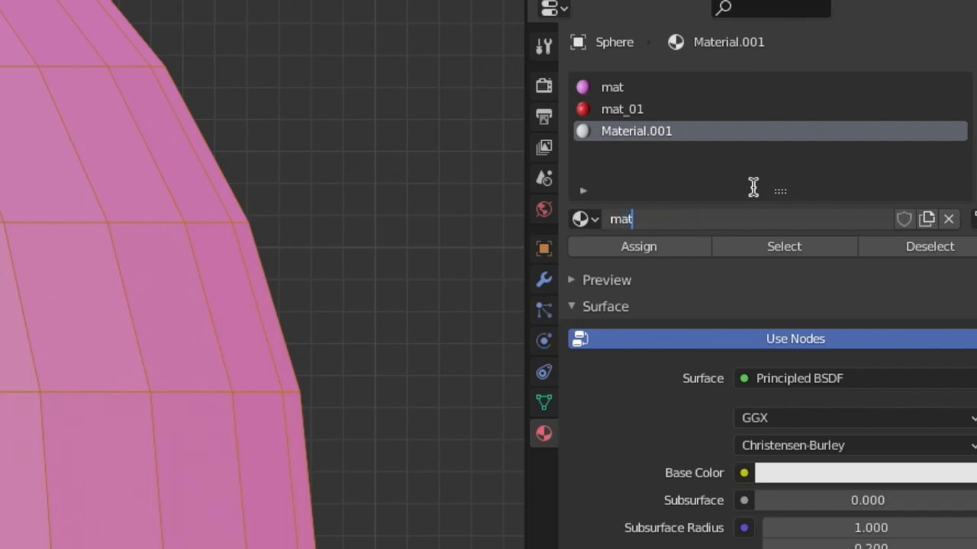
{"action": "key", "text": "BackSpace"}
{"action": "type", "text": "_02"}
{"action": "key", "text": "Return"}
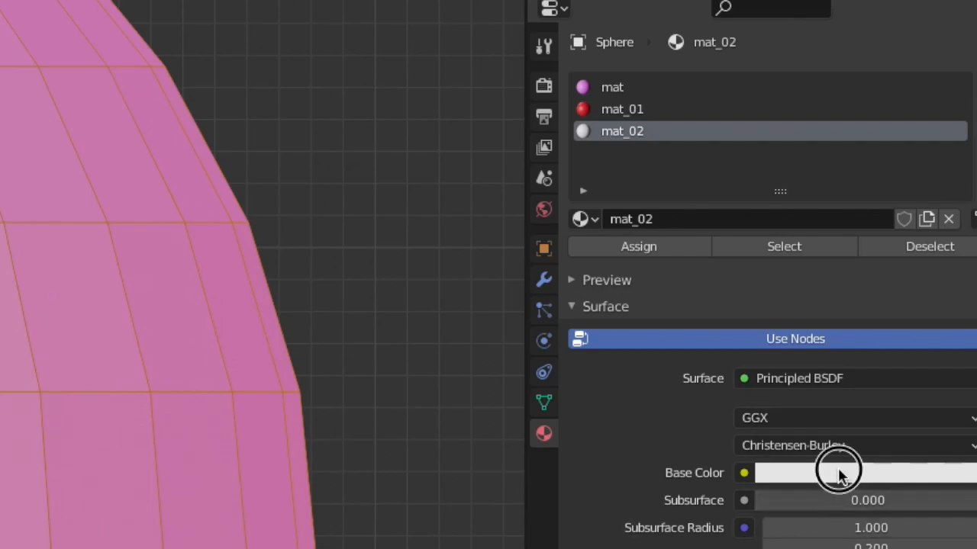
- Set the base color of mat_02 to yellow and assign it to the selected upper-right faces
{"action": "left_click", "coordinate": [862, 473]}
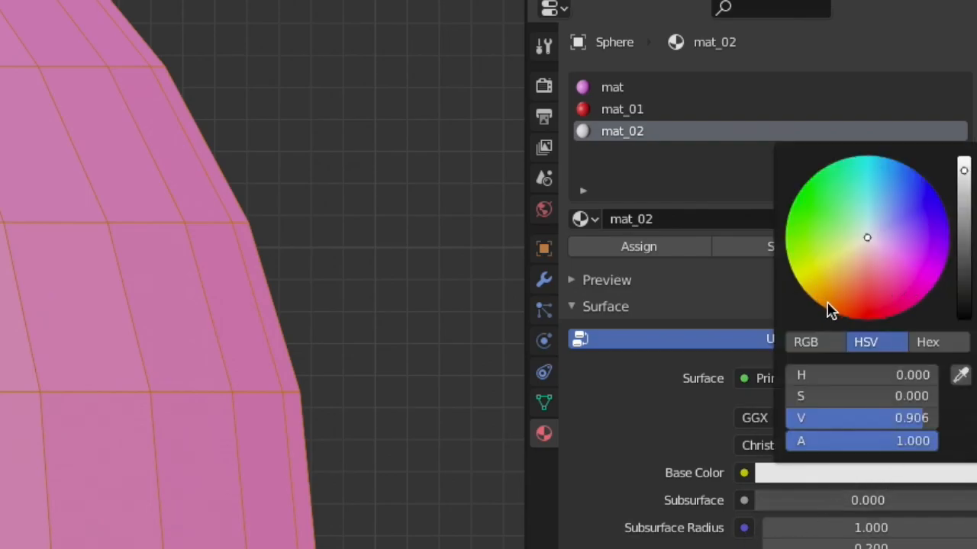
{"action": "left_click", "coordinate": [806, 278]}
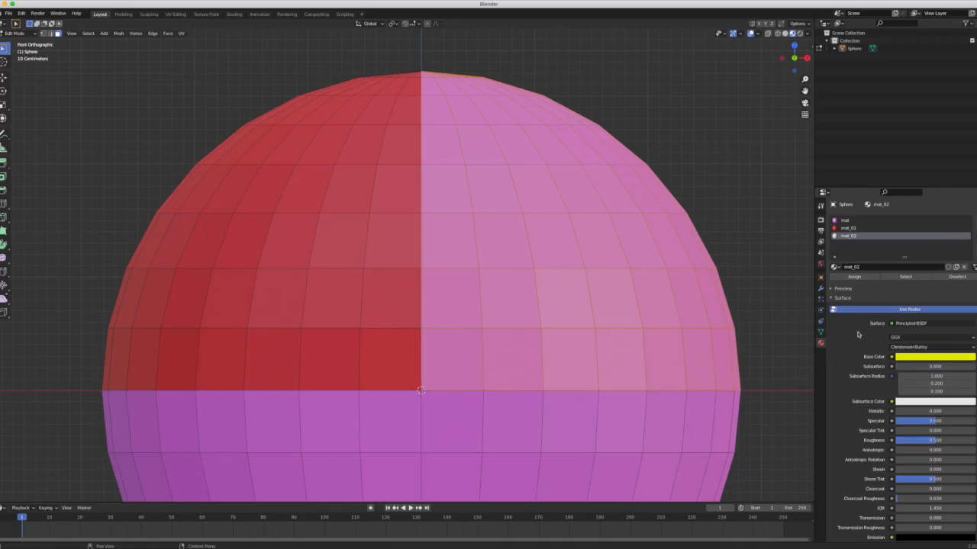
{"action": "left_click", "coordinate": [862, 277]}
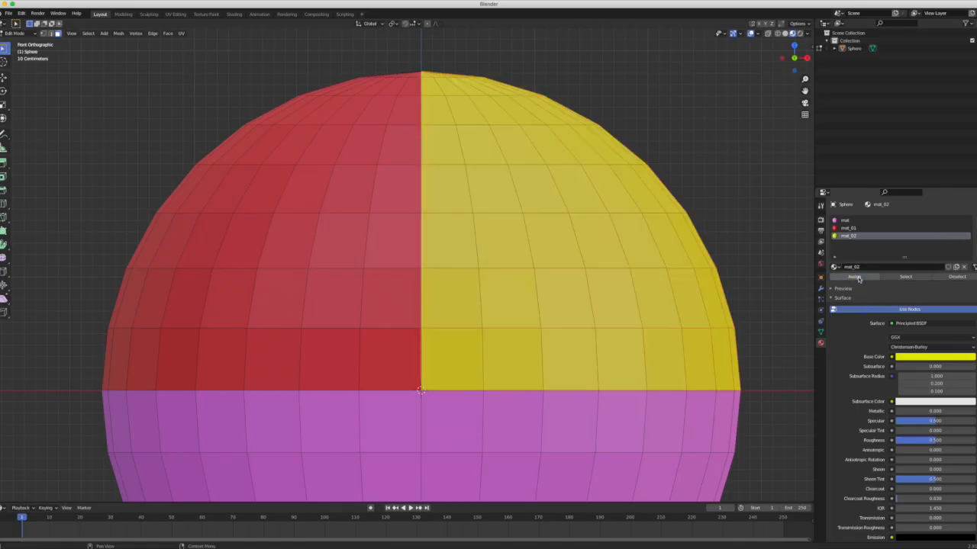
{"action": "left_click", "coordinate": [770, 252]}
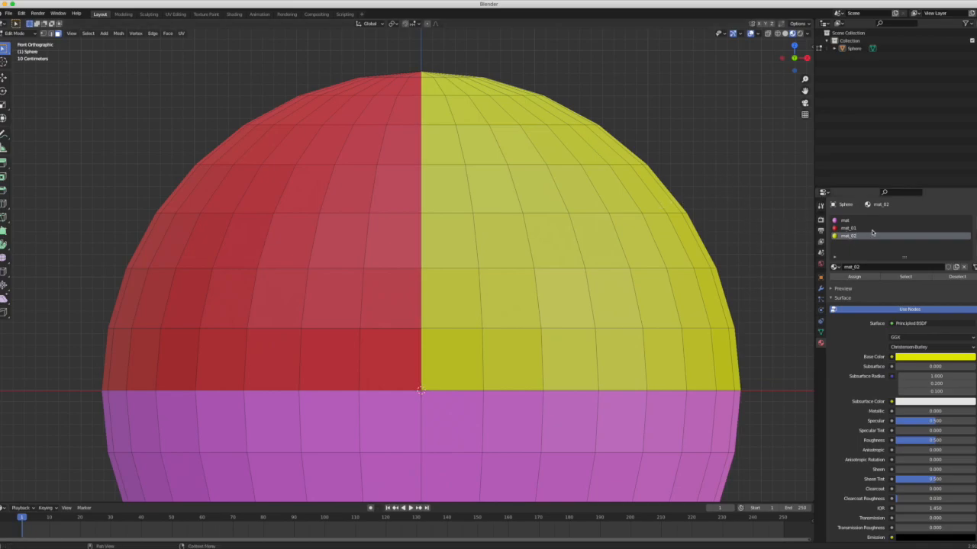
- Review the sphere's mat, mat_01 and mat_02 materials one after another
{"action": "left_click", "coordinate": [895, 230]}
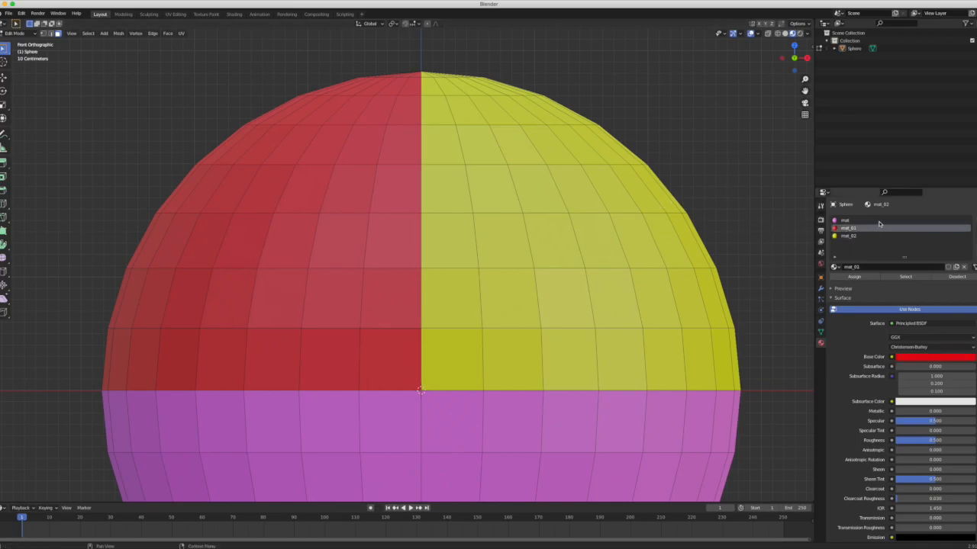
{"action": "left_click", "coordinate": [873, 219]}
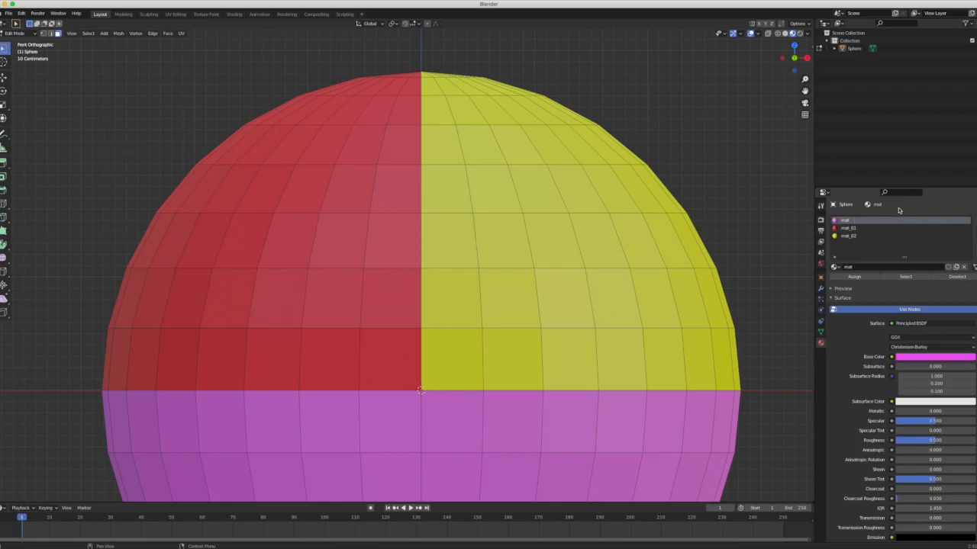
{"action": "left_click", "coordinate": [880, 228]}
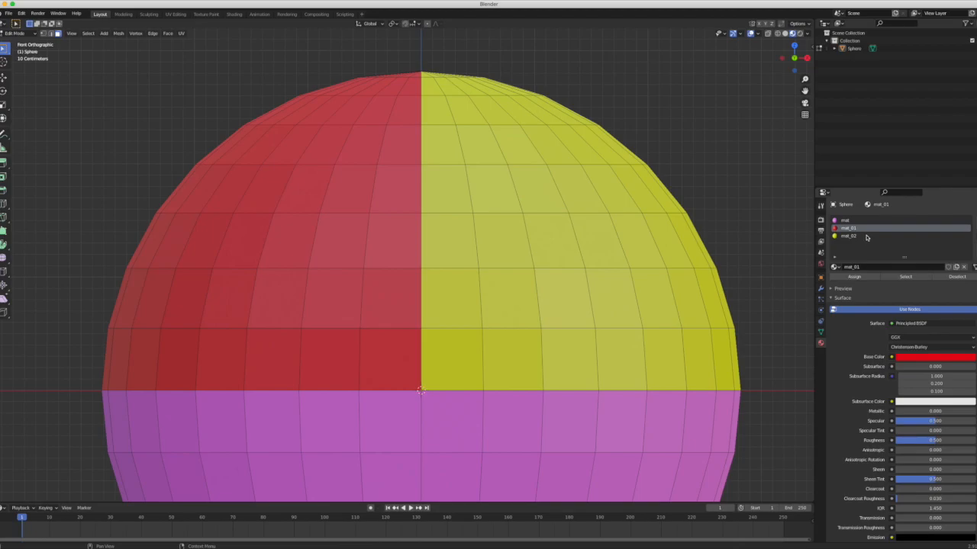
{"action": "left_click", "coordinate": [882, 237]}
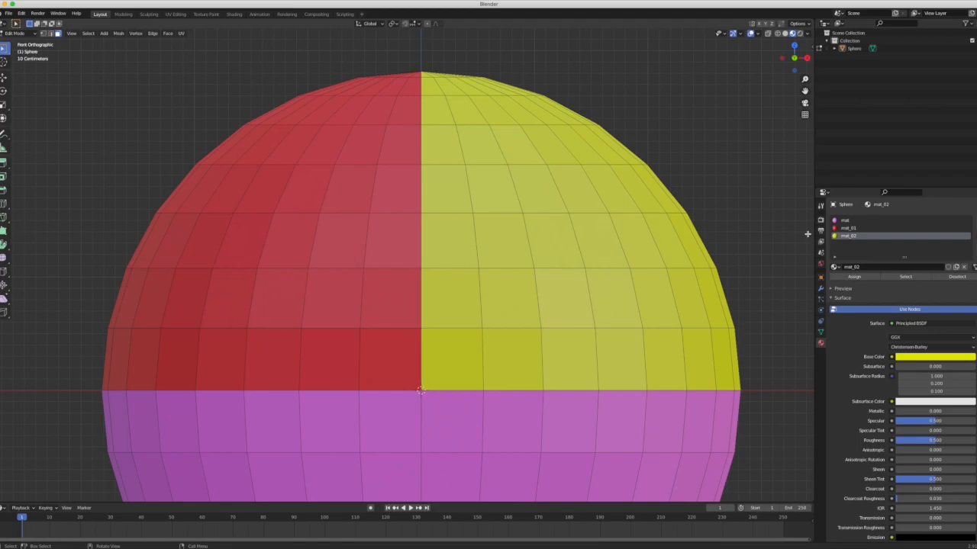
- Compare the sphere's front and back orthographic views, ending on the back view
{"action": "key", "text": "ctrl+KP_1"}
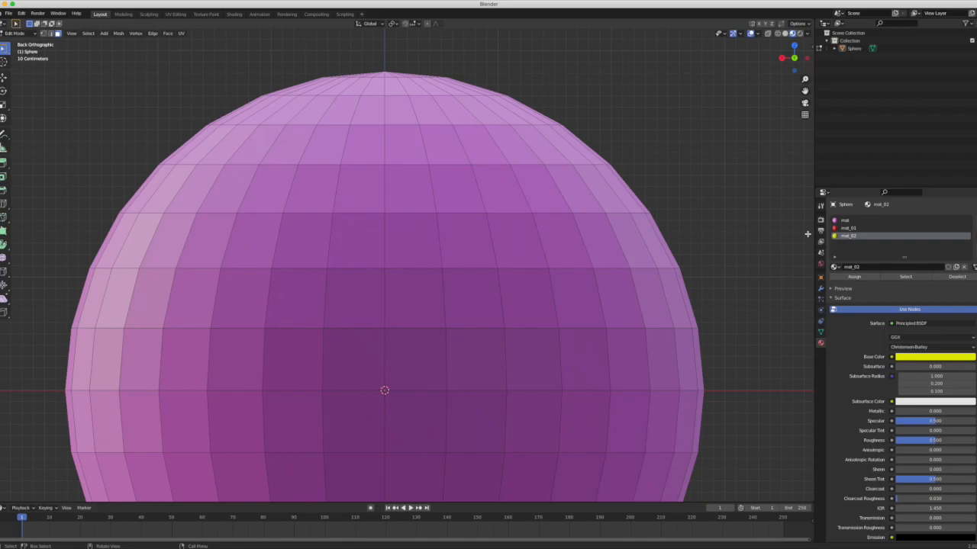
{"action": "key", "text": "KP_1"}
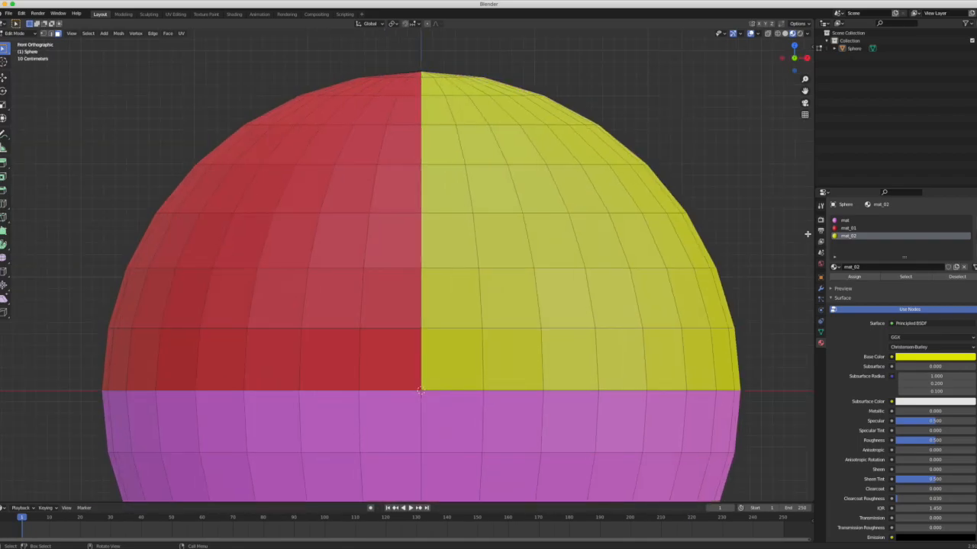
{"action": "key", "text": "ctrl+KP_1"}
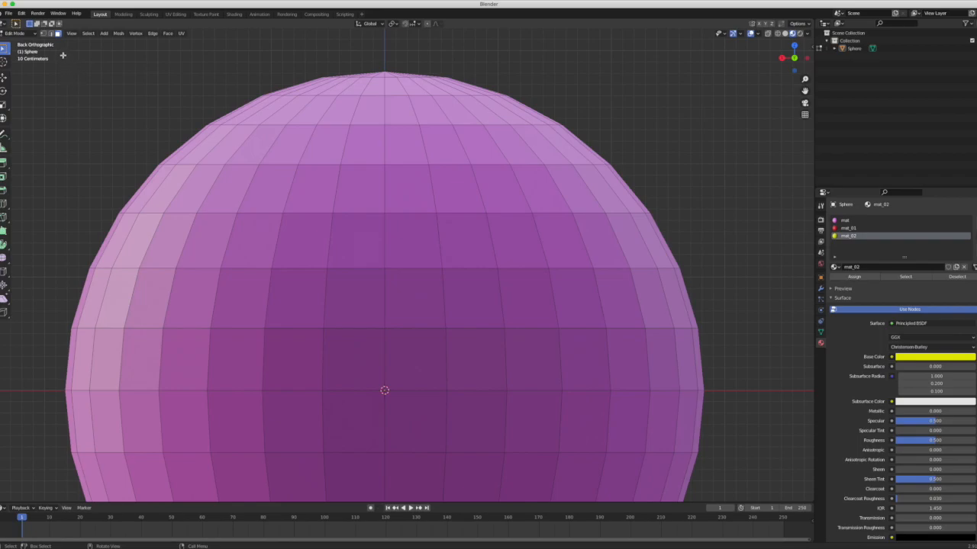
- Select the back faces of the sphere's upper-left quadrant and add a fourth material named mat_03
{"action": "left_click_drag", "start_coordinate": [63, 44], "coordinate": [381, 386]}
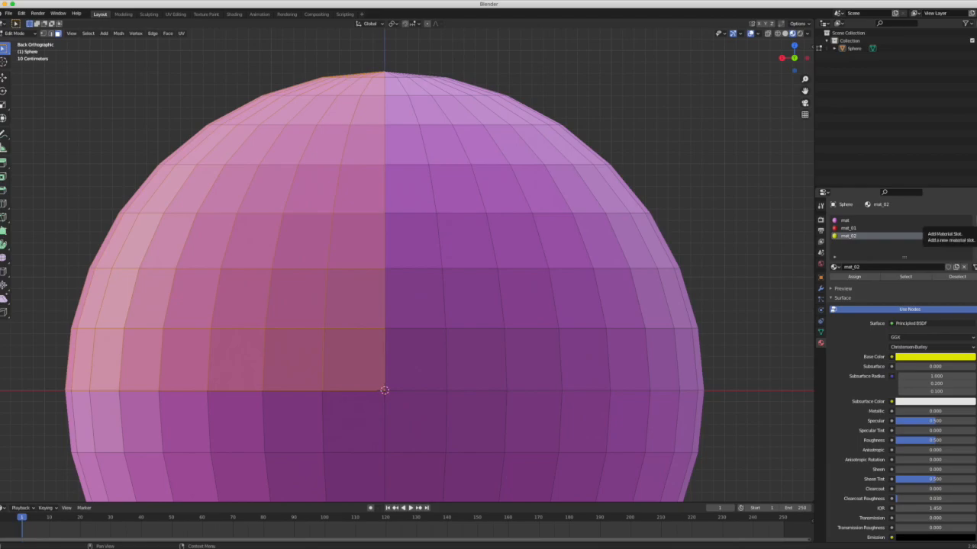
{"action": "left_click", "coordinate": [972, 220]}
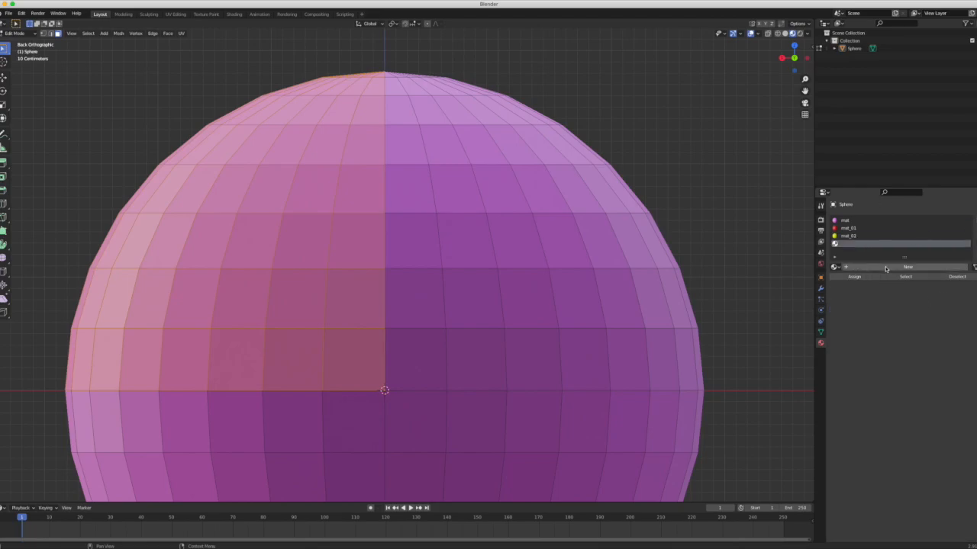
{"action": "left_click", "coordinate": [888, 269]}
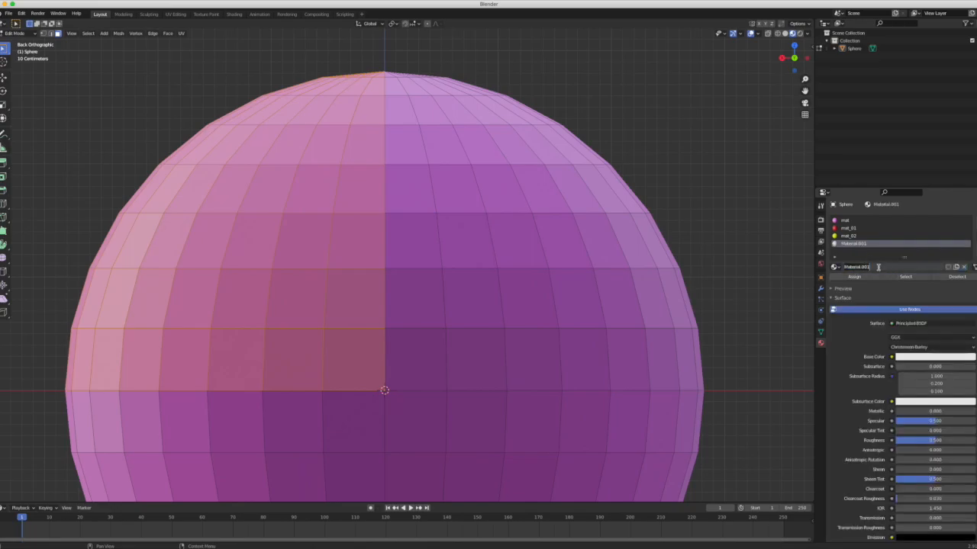
{"action": "type", "text": "mat_03"}
{"action": "key", "text": "Return"}
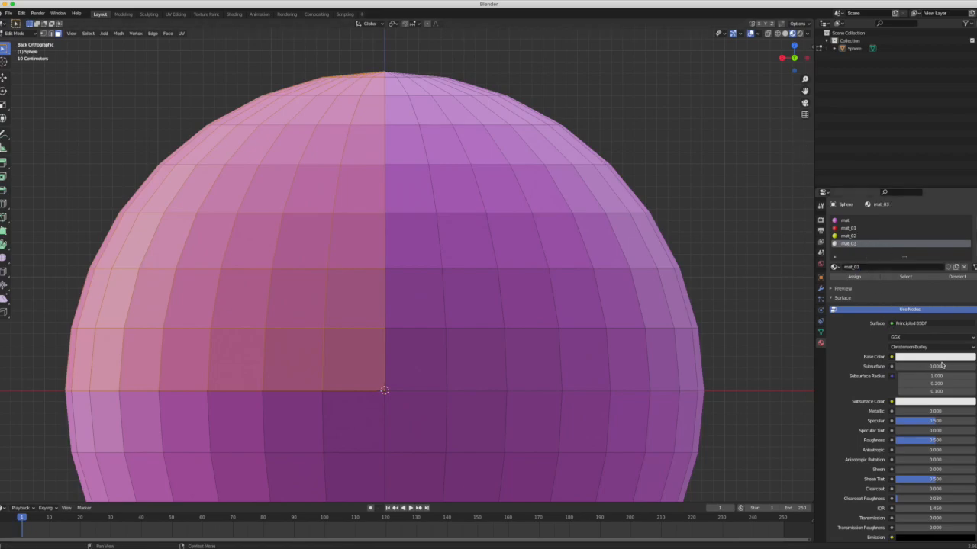
- Set the base color of mat_03 to green and assign it to the selected upper-left back faces
{"action": "left_click", "coordinate": [938, 357]}
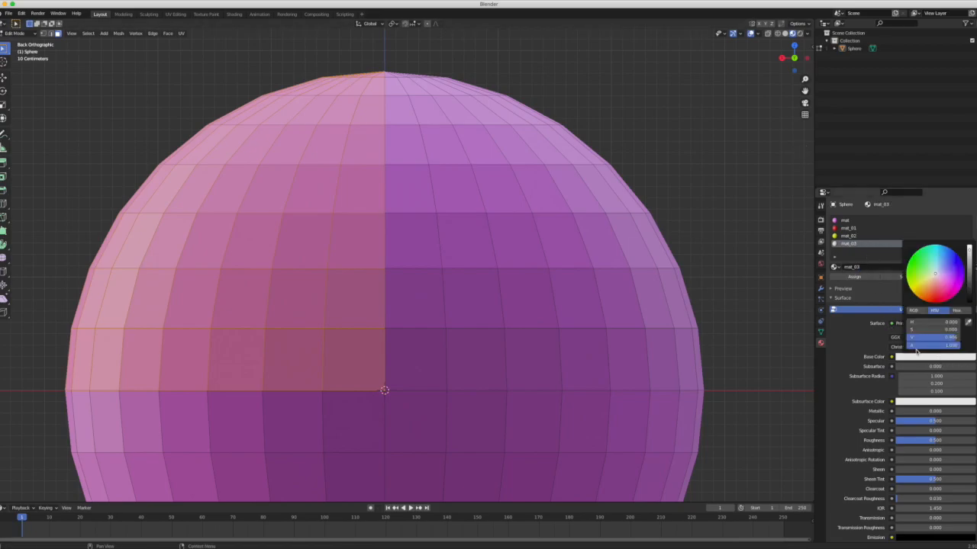
{"action": "left_click", "coordinate": [916, 266]}
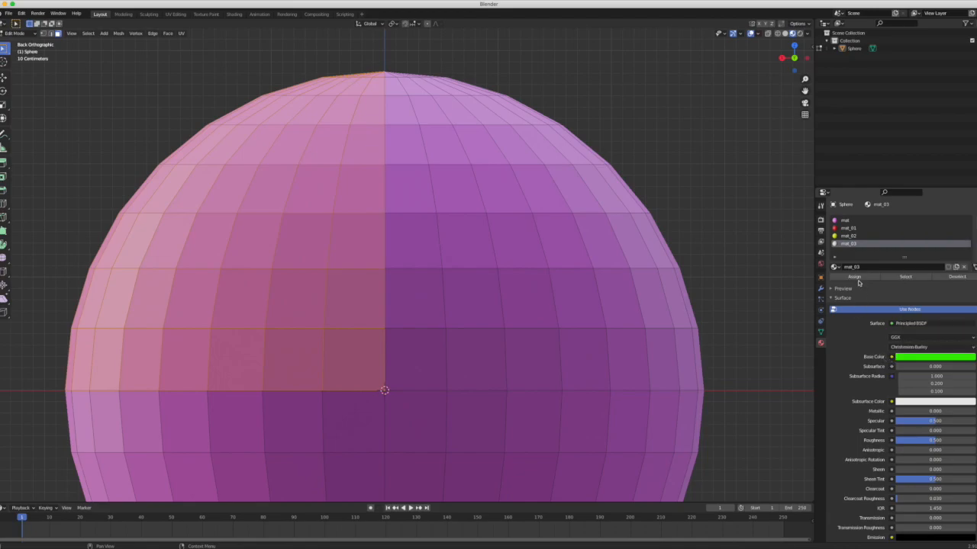
{"action": "left_click", "coordinate": [854, 277]}
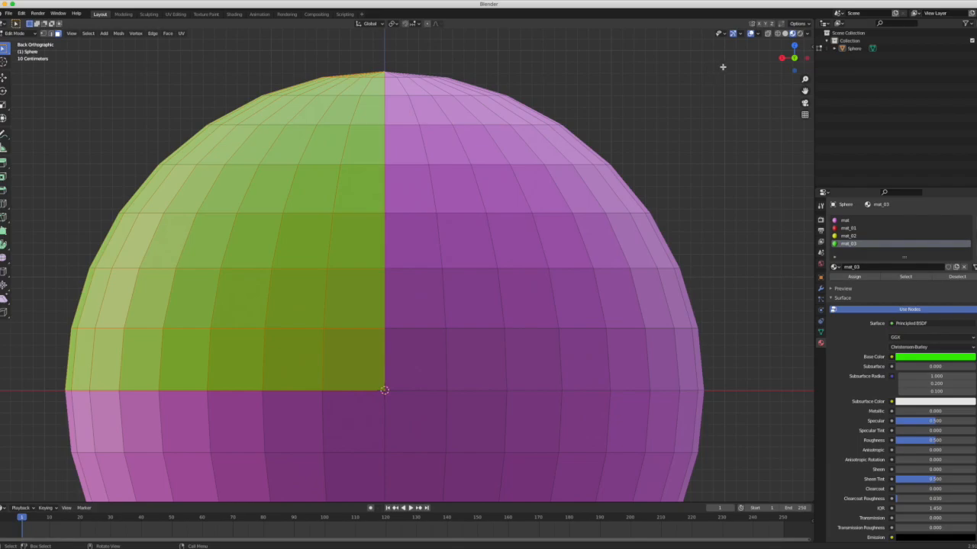
- Select only the back faces of the sphere's upper-right quadrant and add a fifth material named mat_04
{"action": "left_click_drag", "start_coordinate": [731, 51], "coordinate": [384, 390]}
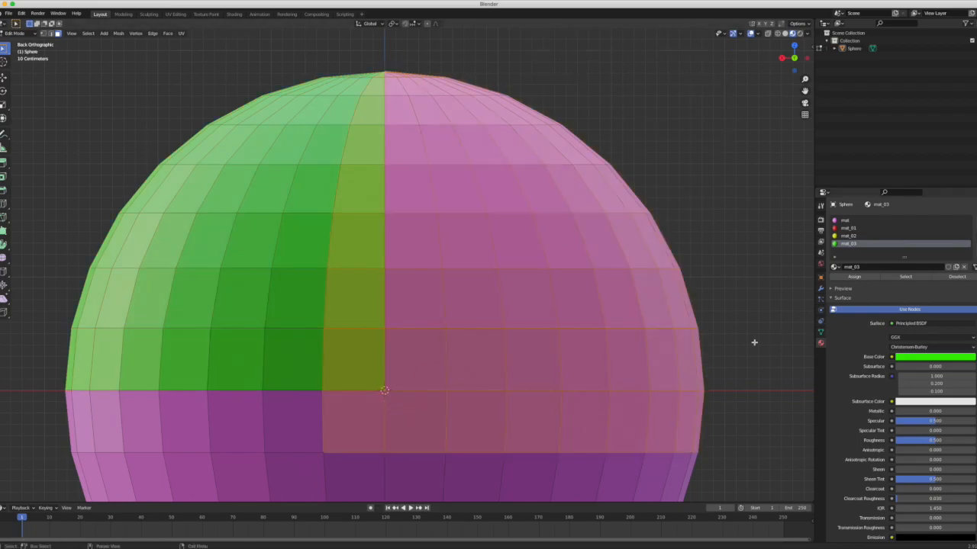
{"action": "left_click", "coordinate": [755, 373]}
{"action": "left_click_drag", "start_coordinate": [748, 360], "coordinate": [388, 53]}
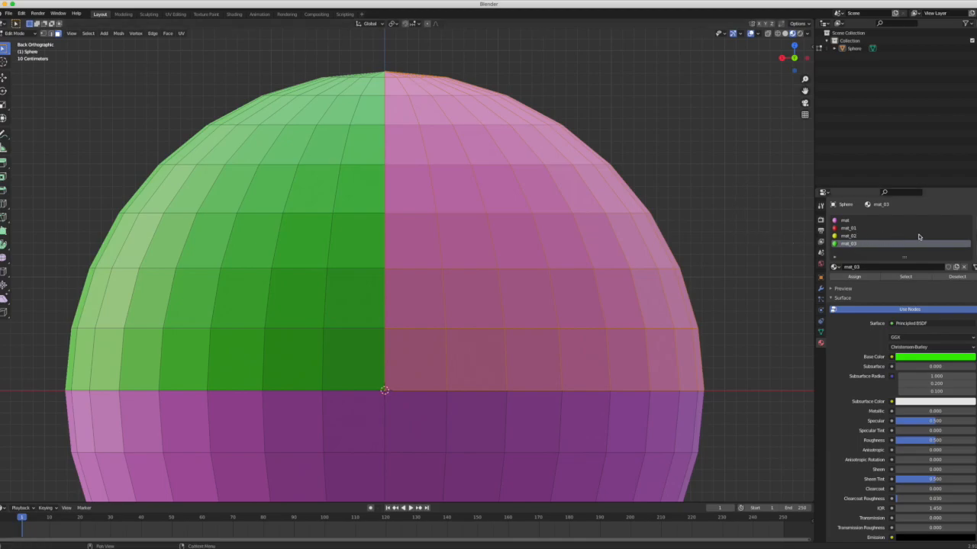
{"action": "left_click", "coordinate": [971, 220]}
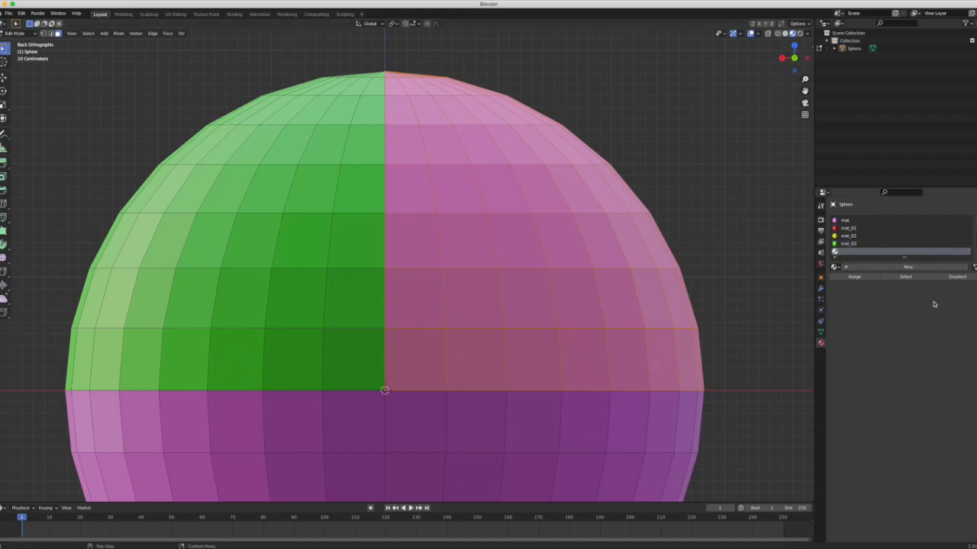
{"action": "left_click", "coordinate": [906, 269]}
{"action": "double_click", "coordinate": [878, 268]}
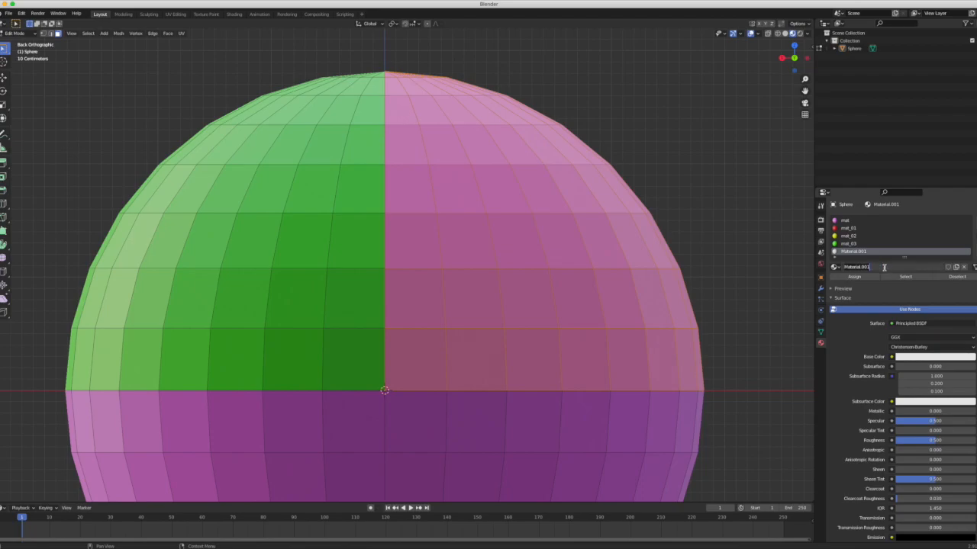
{"action": "type", "text": "mat_04"}
{"action": "key", "text": "Return"}
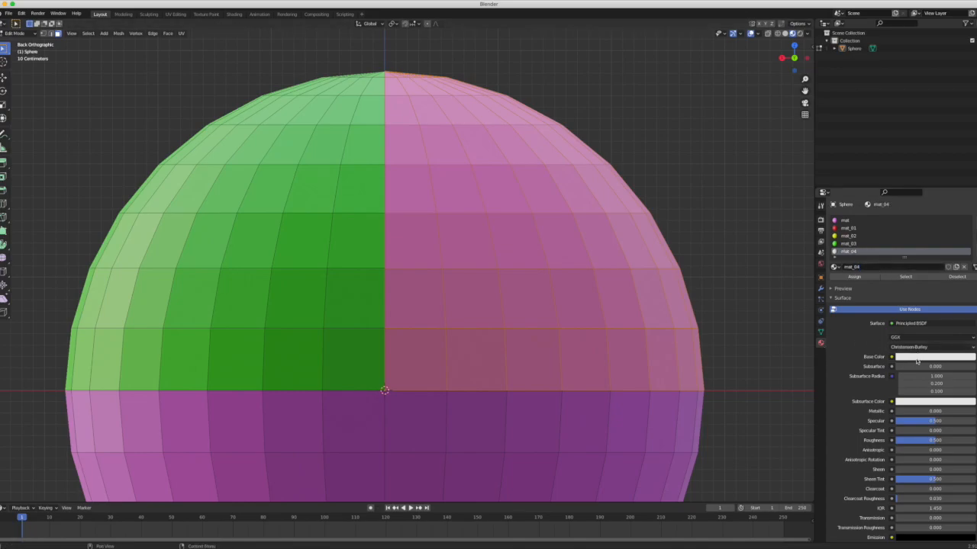
- Set the base color of mat_04 to blue, assign it to the selected upper-right back faces, and clear the selection
{"action": "left_click", "coordinate": [946, 360]}
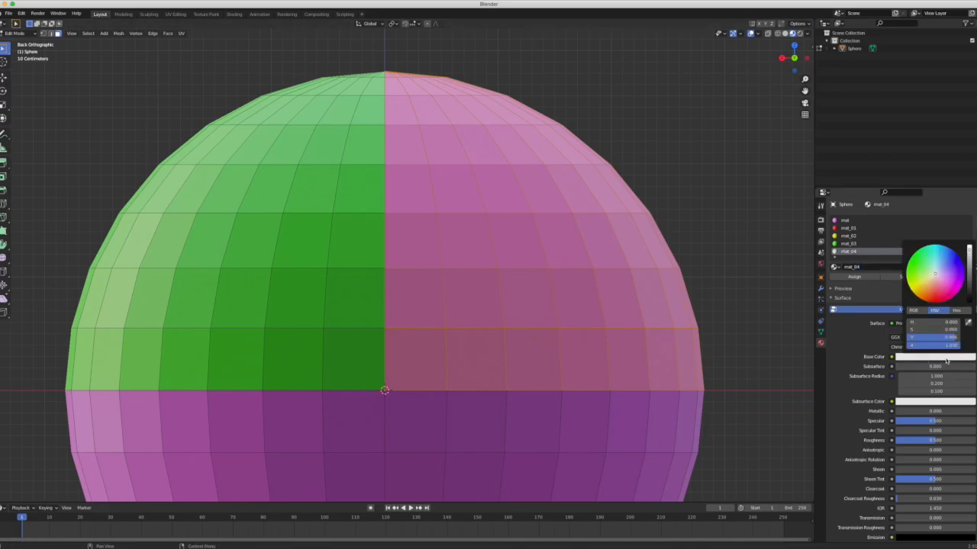
{"action": "left_click", "coordinate": [955, 290]}
{"action": "left_click", "coordinate": [955, 267]}
{"action": "left_click", "coordinate": [865, 279]}
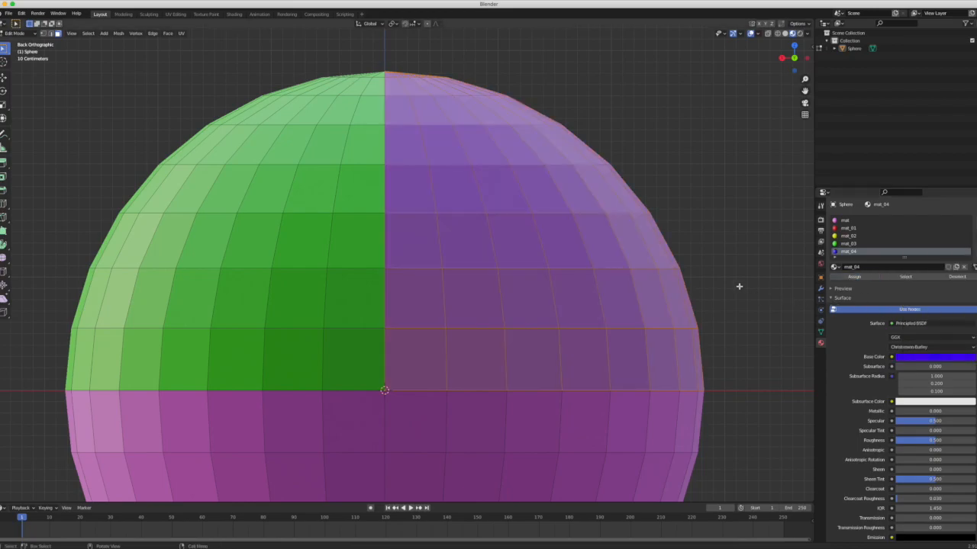
{"action": "left_click", "coordinate": [739, 288]}
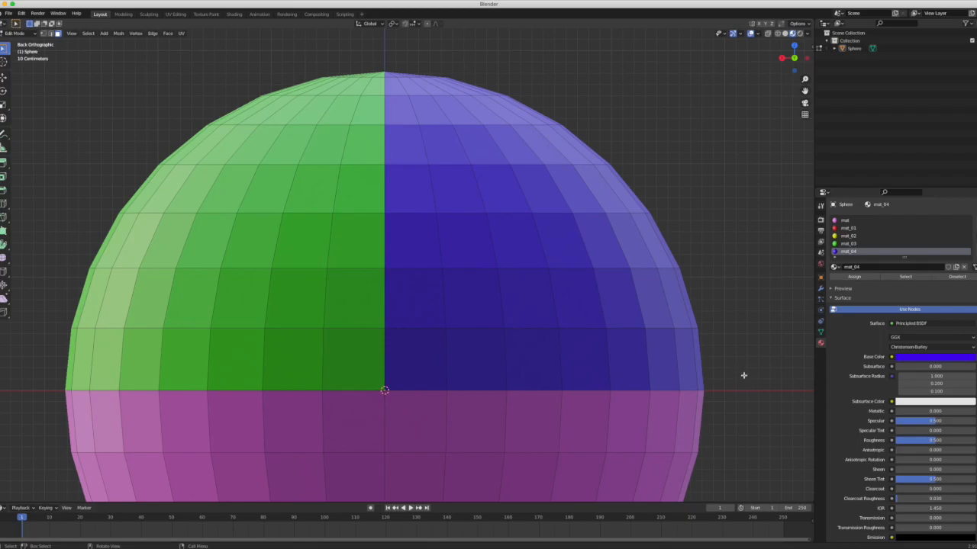
- Compare the material sections in the sphere's front and back orthographic views, ending on the front view
{"action": "key", "text": "ctrl+KP_1"}
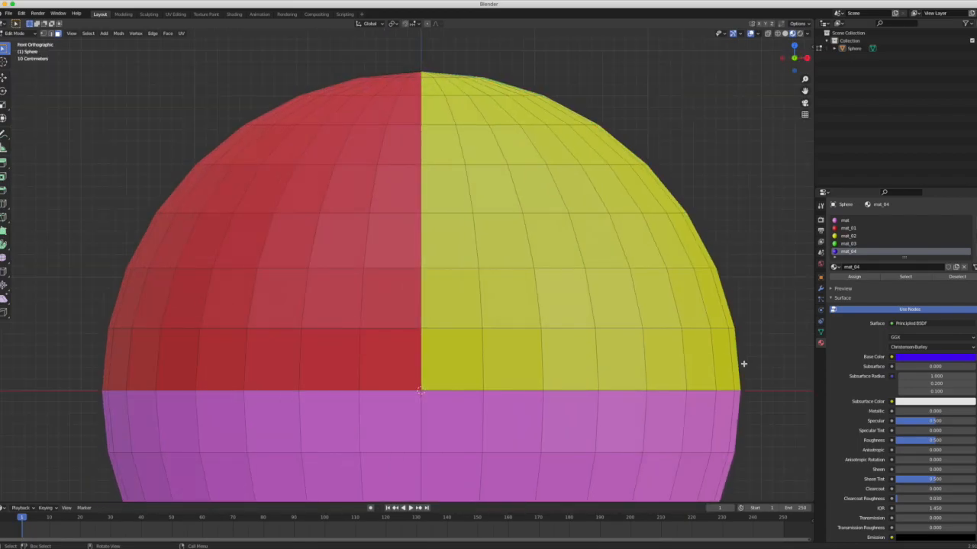
{"action": "key", "text": "ctrl+KP_1"}
{"action": "key", "text": "KP_1"}
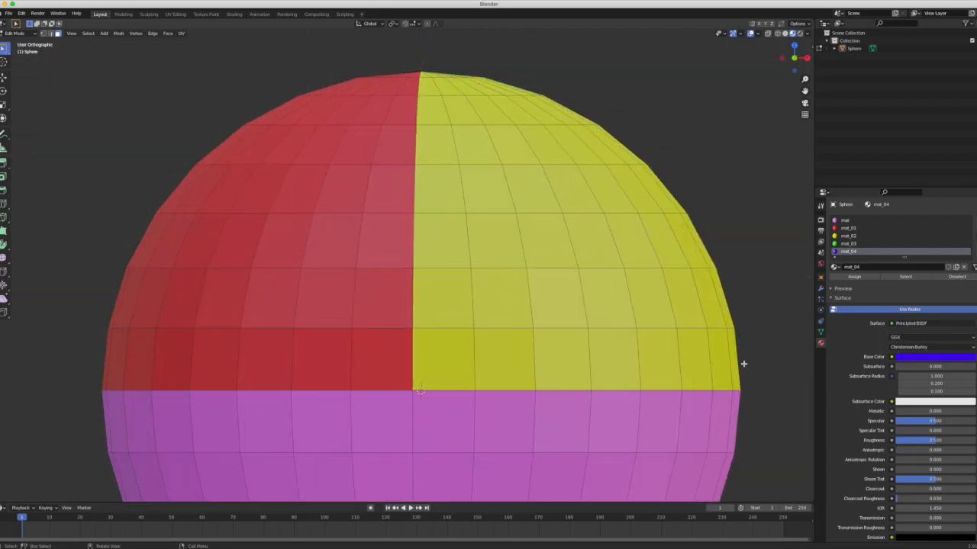
{"action": "key", "text": "ctrl+KP_1"}
{"action": "key", "text": "KP_1"}
{"action": "key", "text": "ctrl+KP_1"}
{"action": "key", "text": "KP_1"}
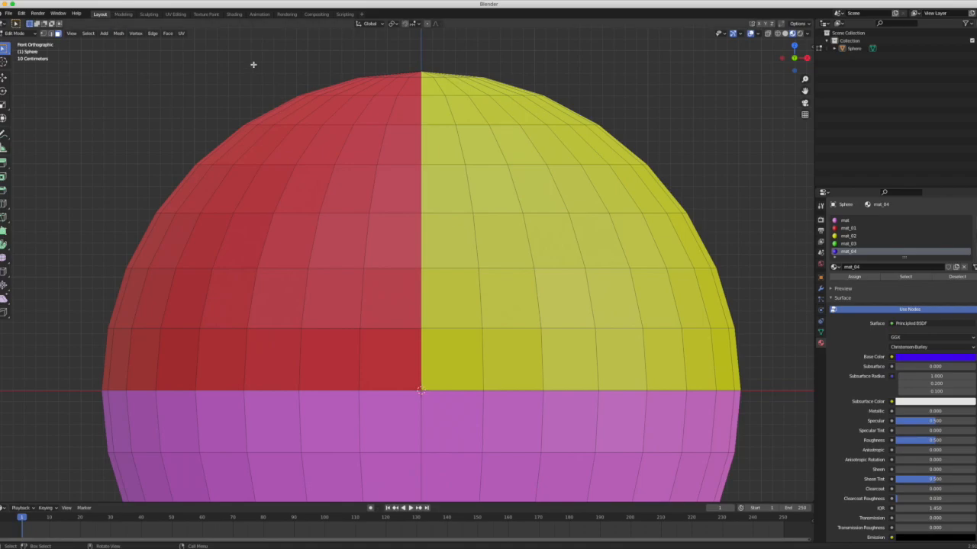
- Switch to the Shading workspace, view the sphere from the front, and make mat_01 the active material
{"action": "left_click_drag", "start_coordinate": [238, 20], "coordinate": [236, 90]}
{"action": "left_click", "coordinate": [233, 14]}
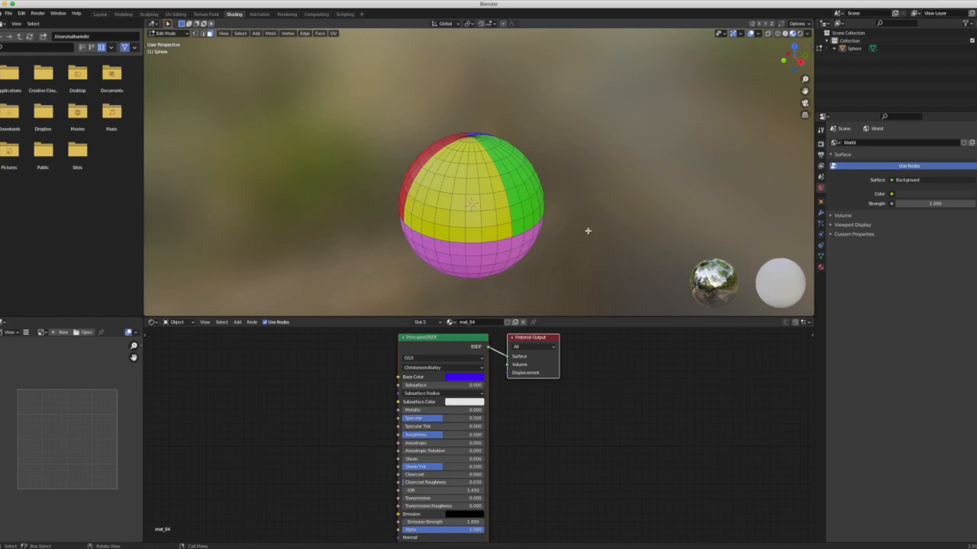
{"action": "key", "text": "KP_1"}
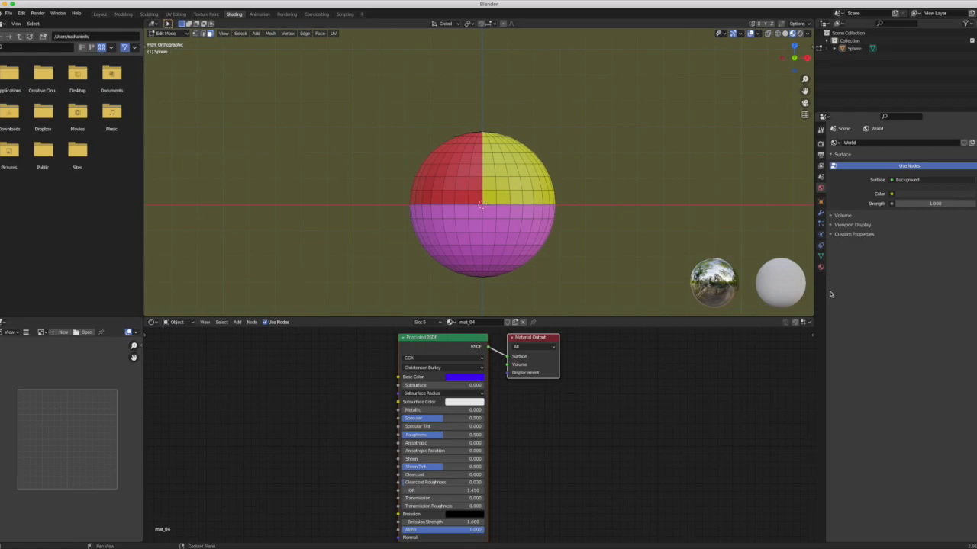
{"action": "left_click", "coordinate": [821, 267]}
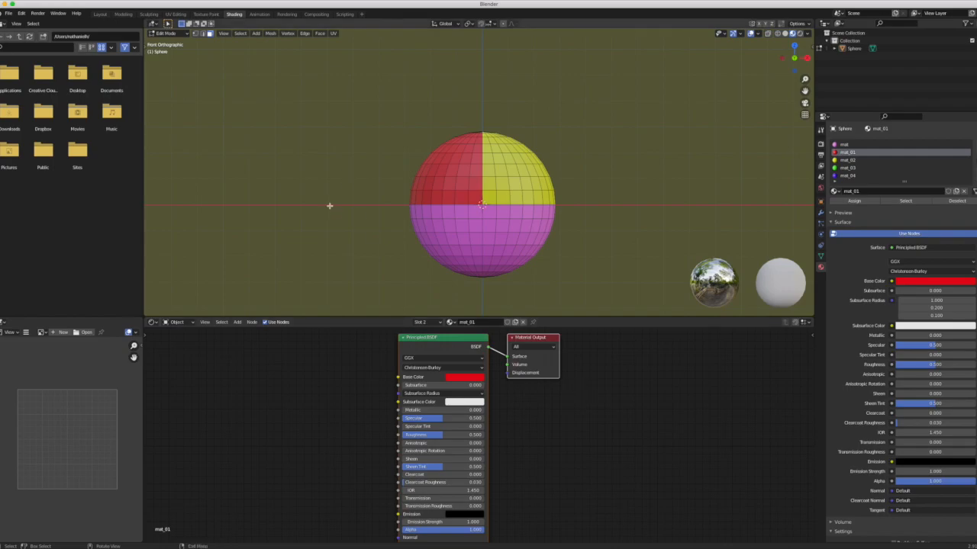
- In the UV Editing workspace, show the sphere as see-through wireframe, select the mat_01 faces and inspect their UV layout up close
{"action": "left_click", "coordinate": [176, 14]}
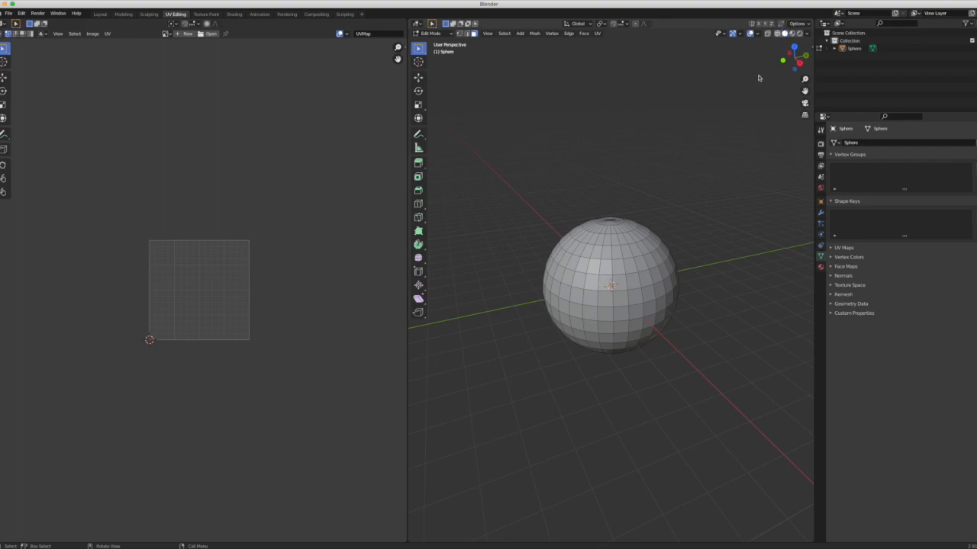
{"action": "left_click", "coordinate": [767, 33]}
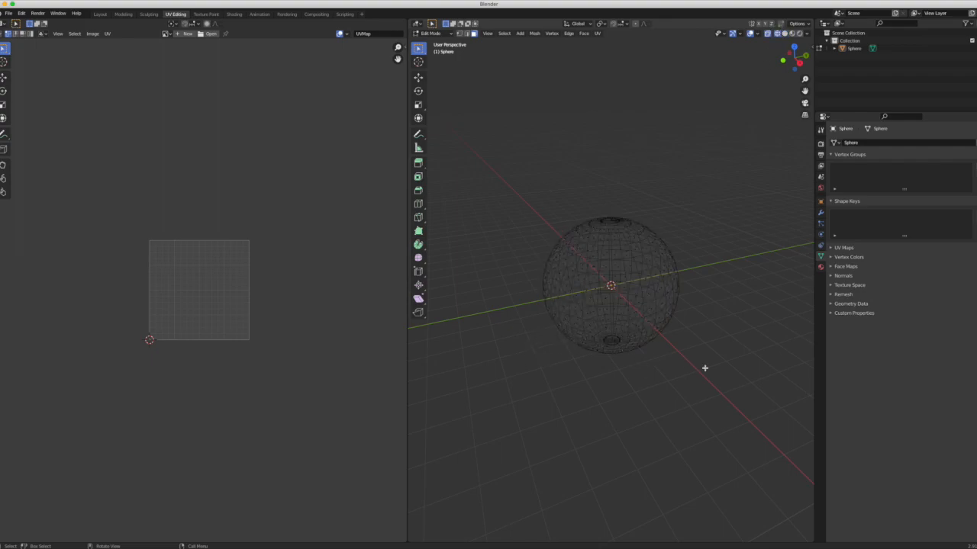
{"action": "left_click", "coordinate": [821, 267]}
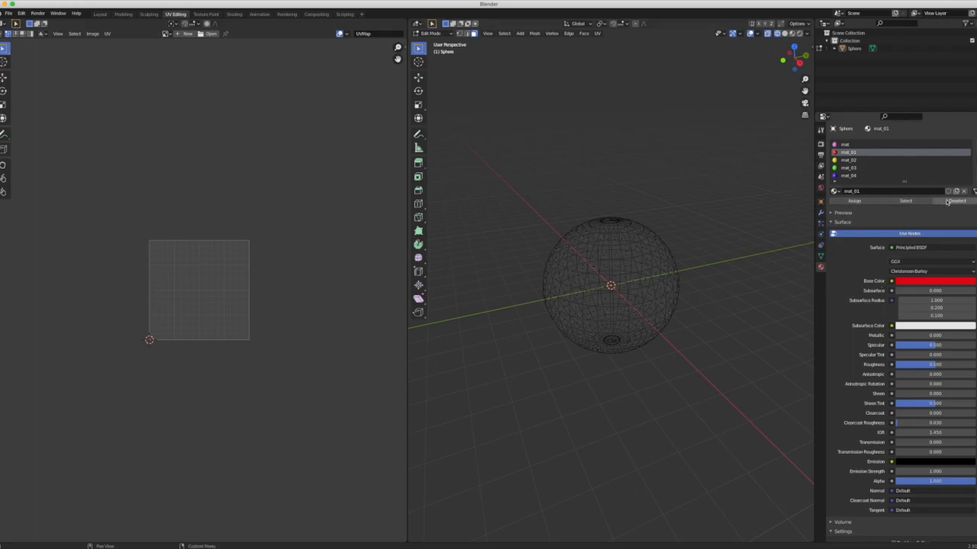
{"action": "left_click", "coordinate": [905, 201]}
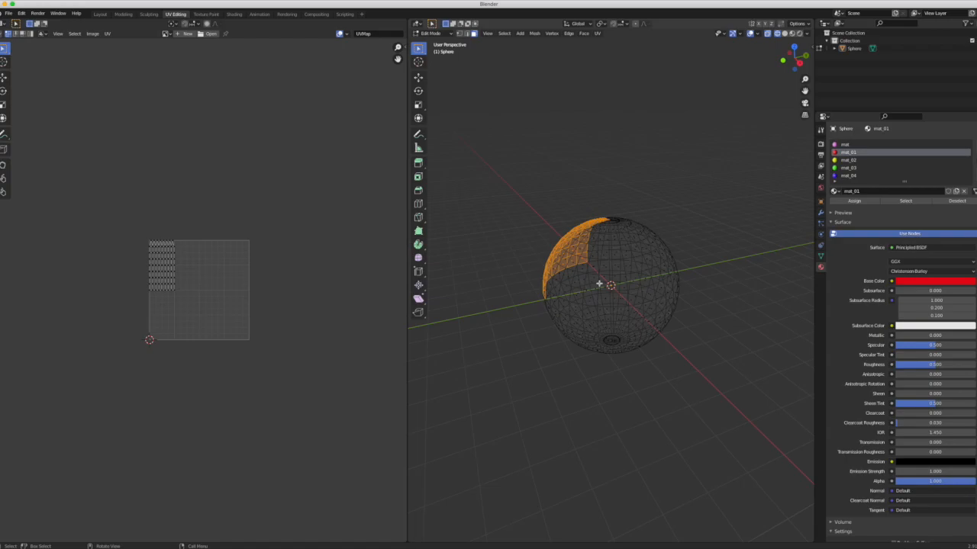
{"action": "scroll", "coordinate": [602, 283], "scroll_direction": "up", "scroll_amount": 5, "text": "ctrl"}
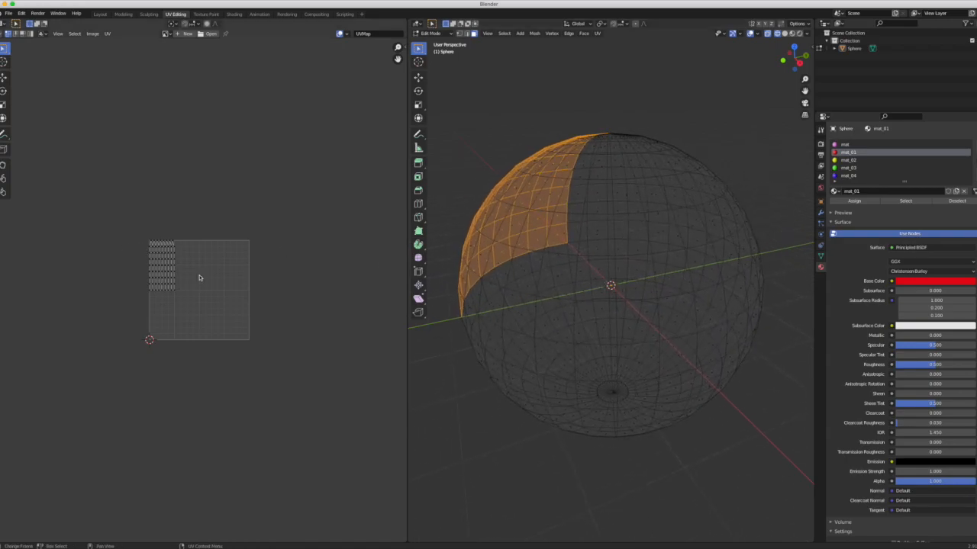
{"action": "scroll", "coordinate": [199, 278], "scroll_direction": "down", "scroll_amount": 6, "text": "ctrl"}
{"action": "scroll", "coordinate": [199, 278], "scroll_direction": "up", "scroll_amount": 4, "text": "ctrl"}
{"action": "scroll", "coordinate": [199, 277], "scroll_direction": "up", "scroll_amount": 8, "text": "ctrl"}
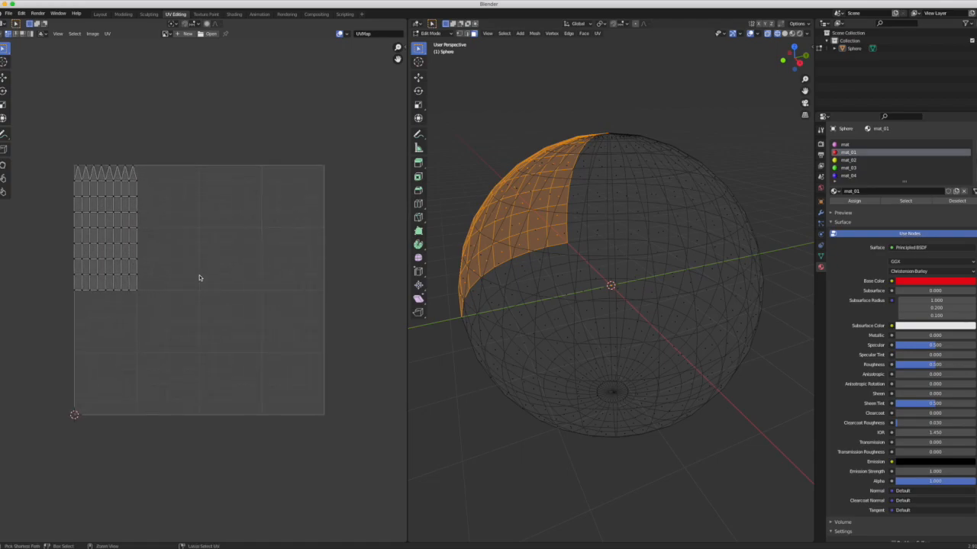
{"action": "scroll", "coordinate": [200, 278], "scroll_direction": "up", "scroll_amount": 1, "text": "ctrl"}
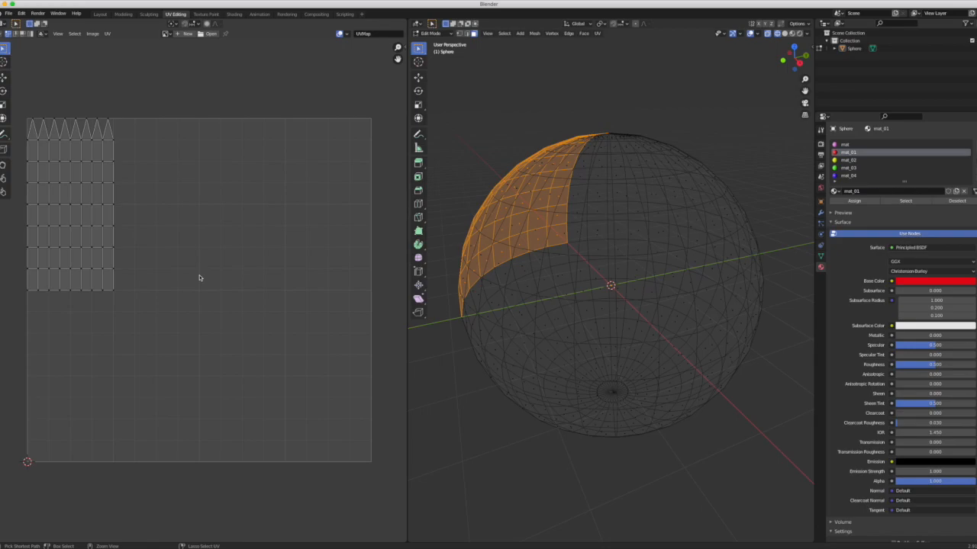
{"action": "scroll", "coordinate": [199, 278], "scroll_direction": "up", "scroll_amount": 1, "text": "ctrl"}
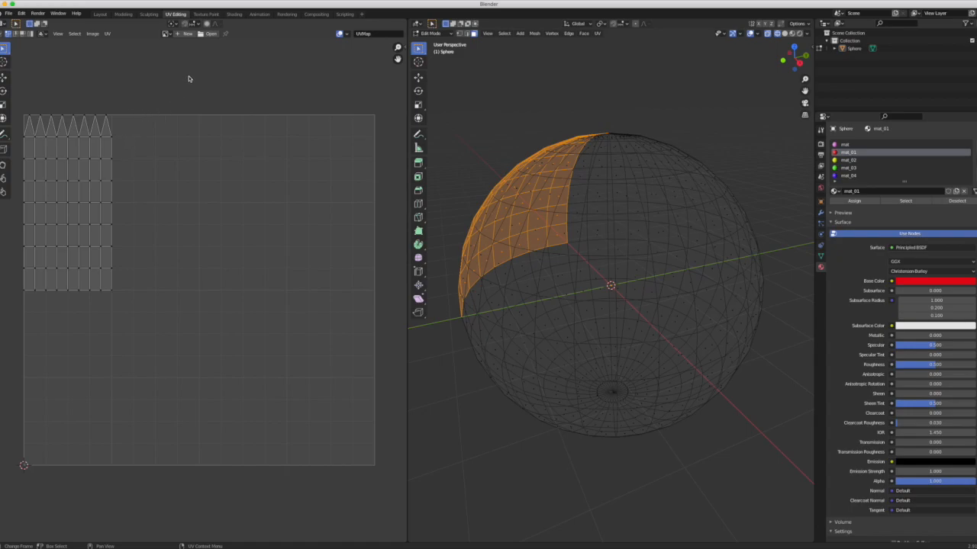
- Back in the Shading workspace, add a linked Image Texture, Mapping and Texture Coordinate setup to mat_01's Principled BSDF and place it clear of the shader
{"action": "left_click", "coordinate": [234, 15]}
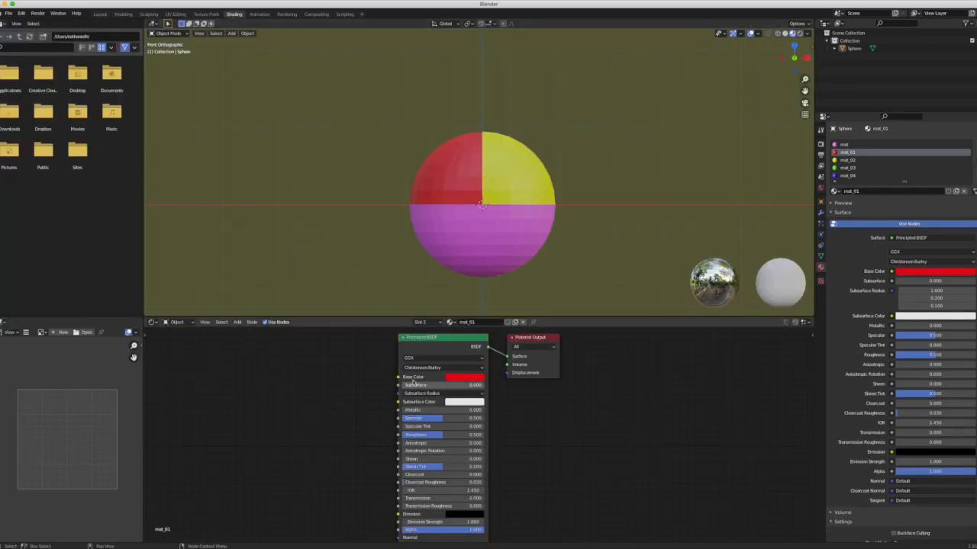
{"action": "left_click", "coordinate": [429, 348]}
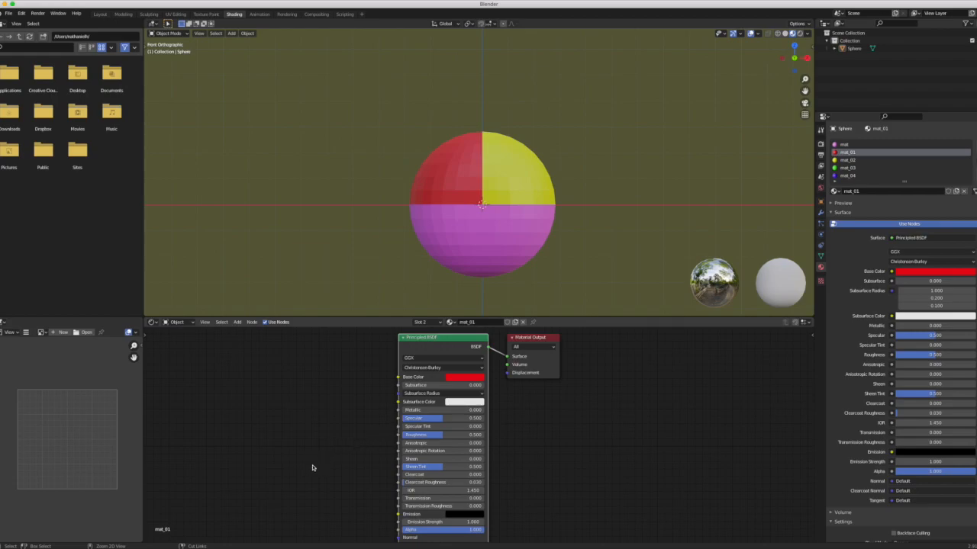
{"action": "key", "text": "ctrl+t"}
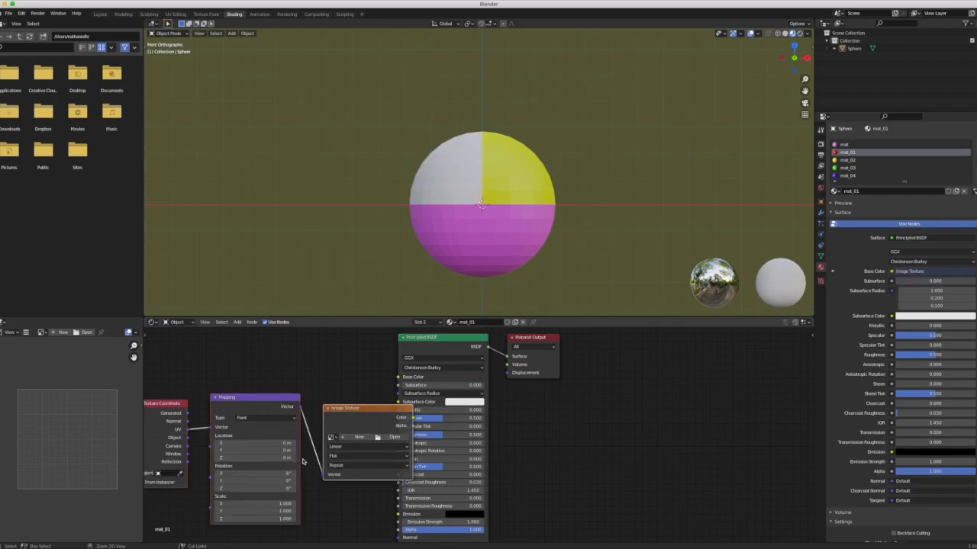
{"action": "left_click_drag", "start_coordinate": [375, 409], "coordinate": [350, 373]}
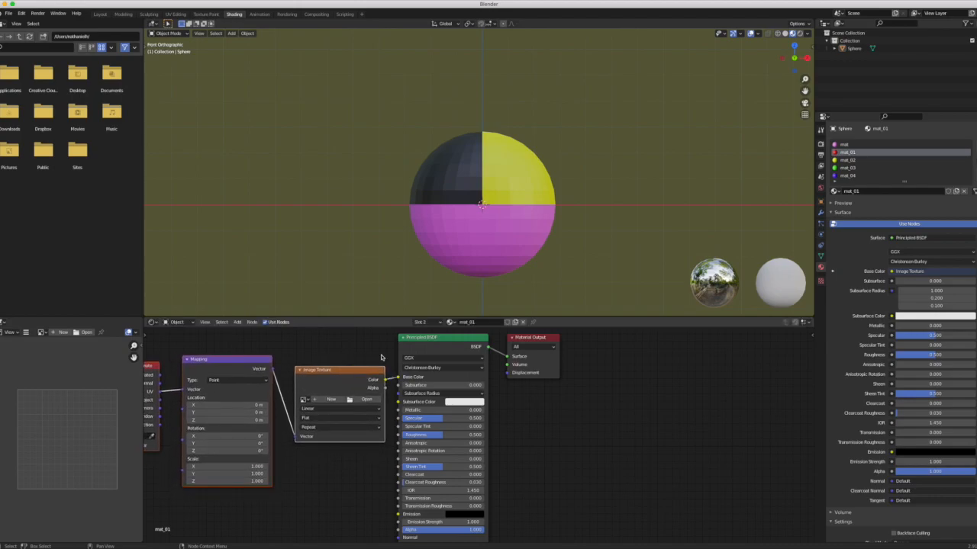
- Load space_01.jpg from the Desktop project's blender/images folder into mat_01's Image Texture node and inspect the textured section up close
{"action": "left_click", "coordinate": [366, 399]}
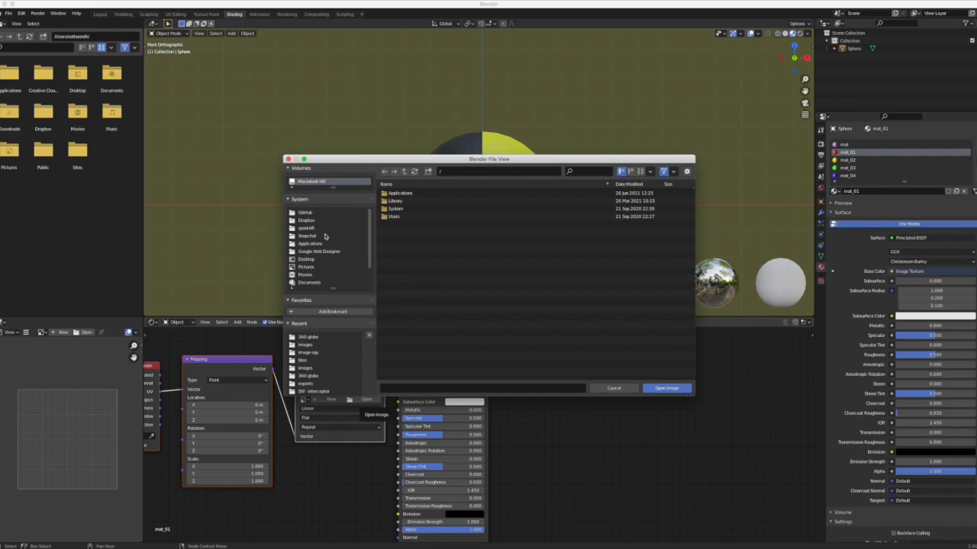
{"action": "left_click", "coordinate": [320, 261]}
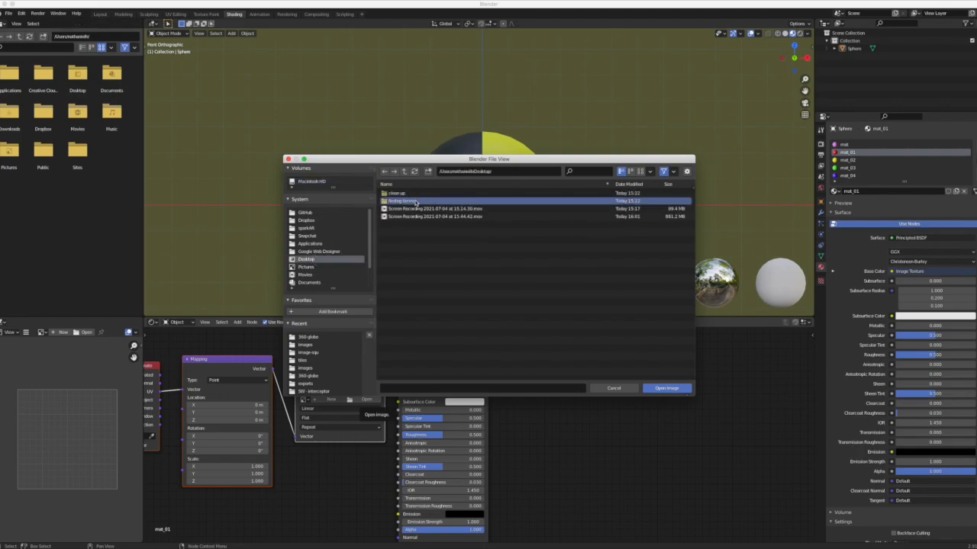
{"action": "double_click", "coordinate": [414, 200]}
{"action": "double_click", "coordinate": [414, 200]}
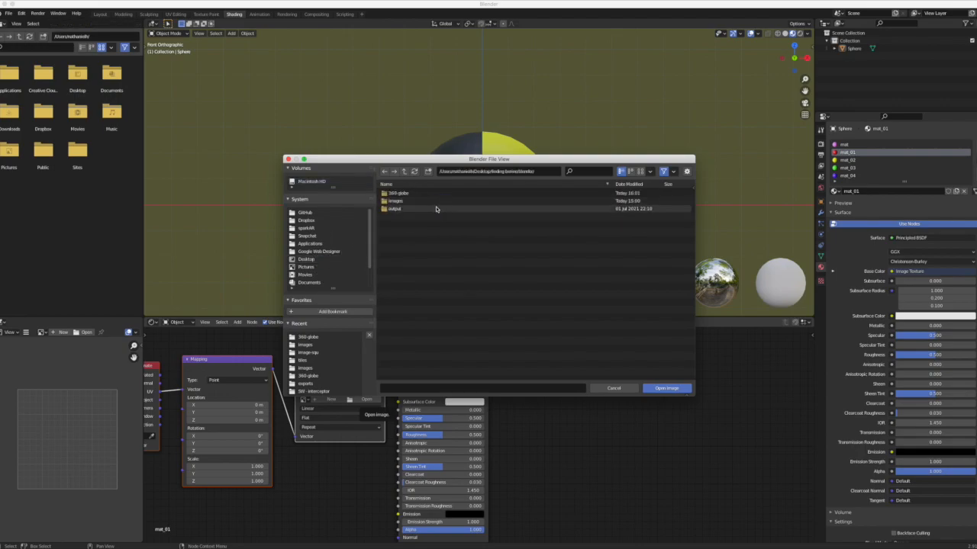
{"action": "double_click", "coordinate": [438, 200]}
{"action": "left_click", "coordinate": [440, 194]}
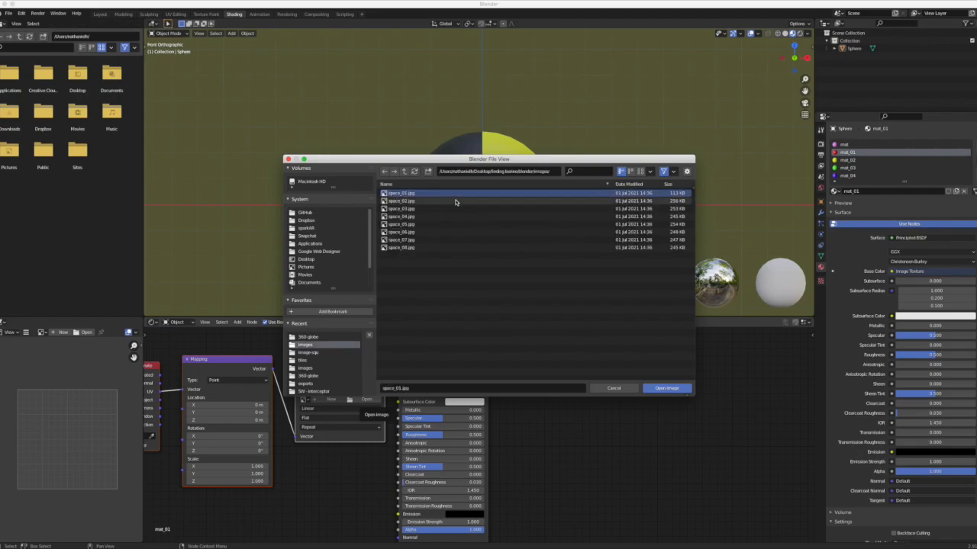
{"action": "double_click", "coordinate": [448, 195]}
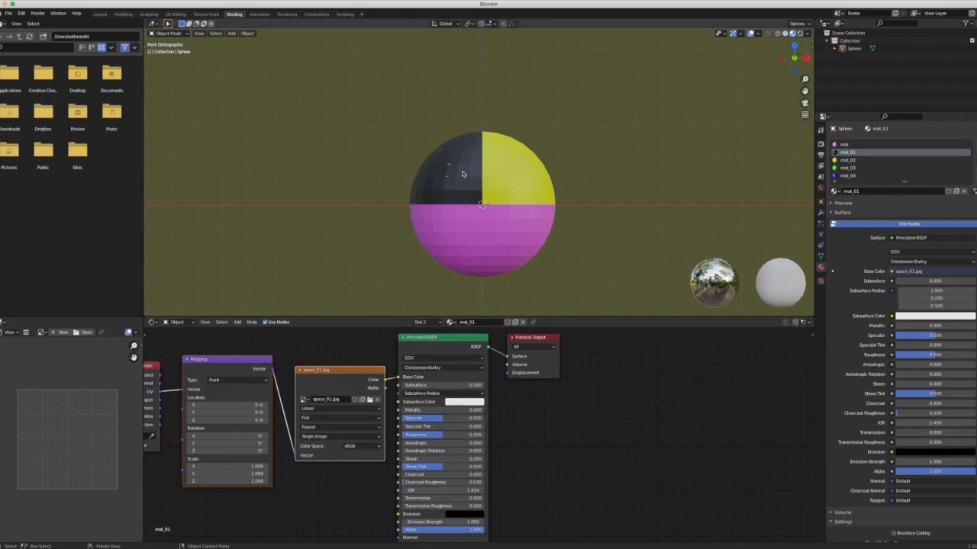
{"action": "scroll", "coordinate": [462, 174], "scroll_direction": "up", "scroll_amount": 6}
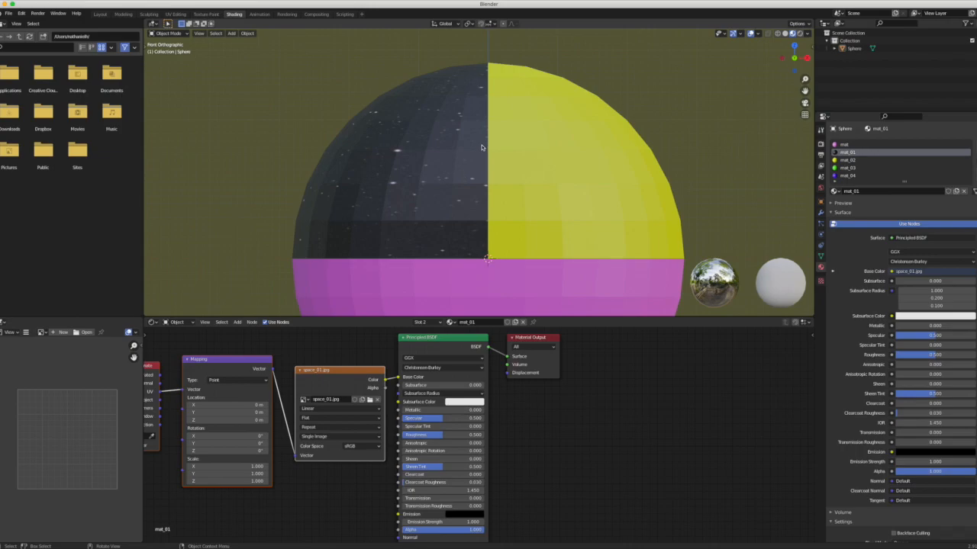
- In the UV Editing workspace, bring the whole space_01.jpg image into view and constrain UVs to the image bounds
{"action": "left_click", "coordinate": [175, 14]}
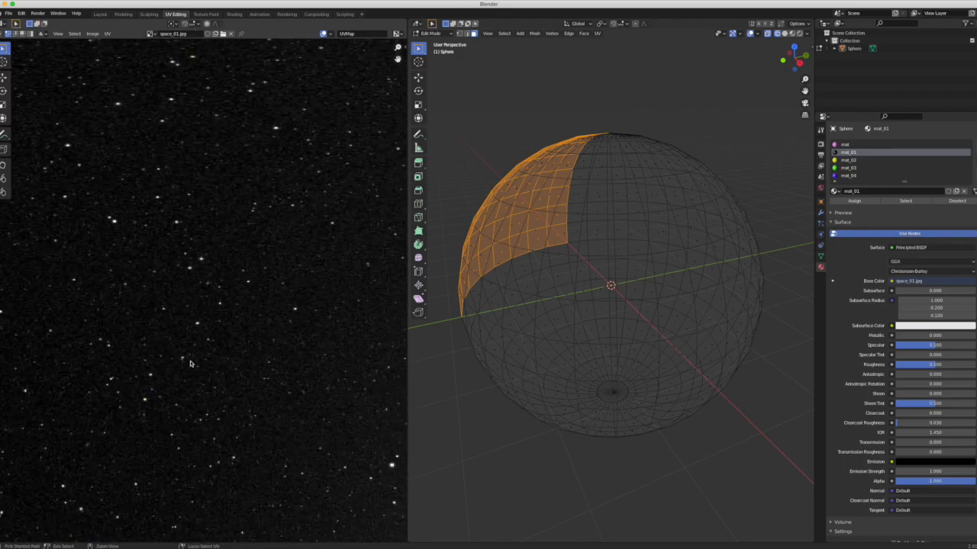
{"action": "scroll", "coordinate": [189, 364], "scroll_direction": "down", "scroll_amount": 4}
{"action": "scroll", "coordinate": [190, 364], "scroll_direction": "down", "scroll_amount": 3}
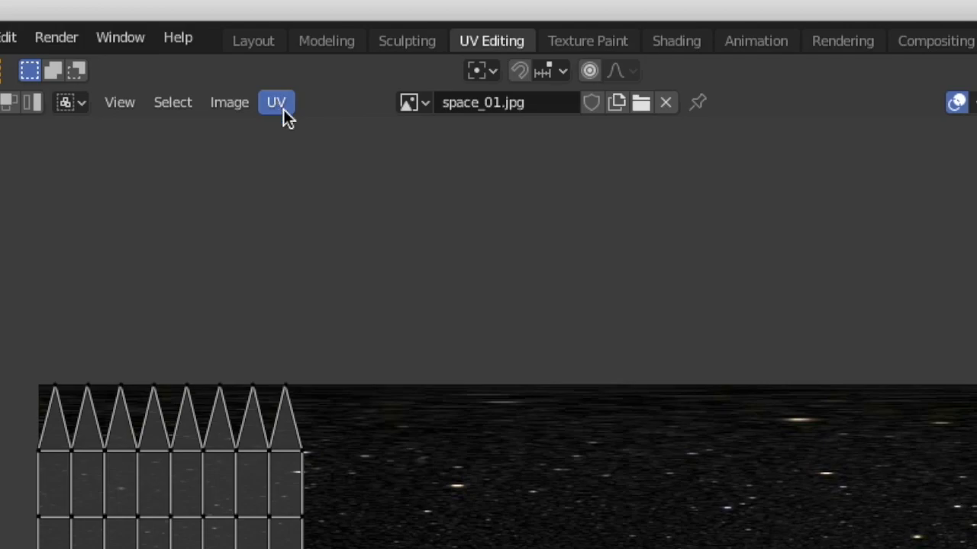
{"action": "left_click", "coordinate": [276, 106]}
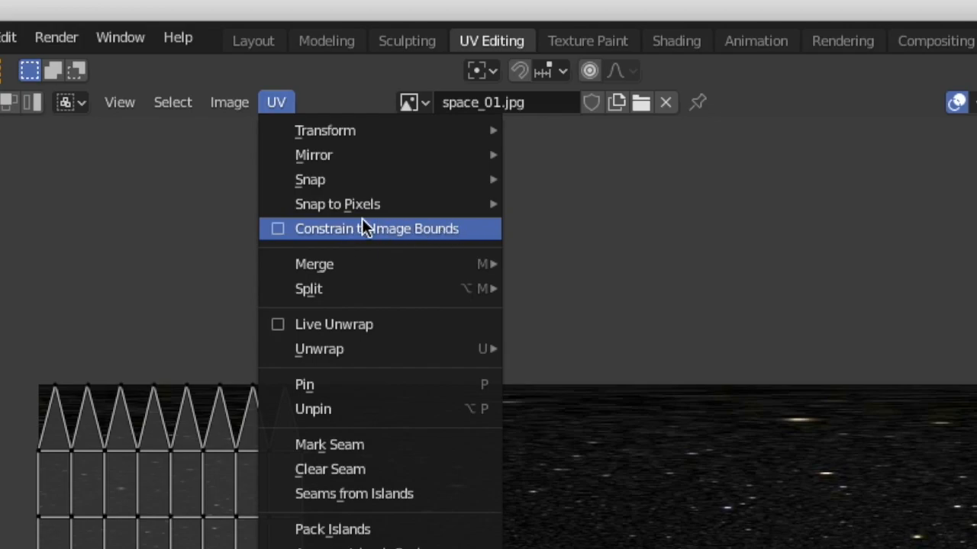
{"action": "left_click", "coordinate": [279, 231]}
{"action": "left_click", "coordinate": [276, 104]}
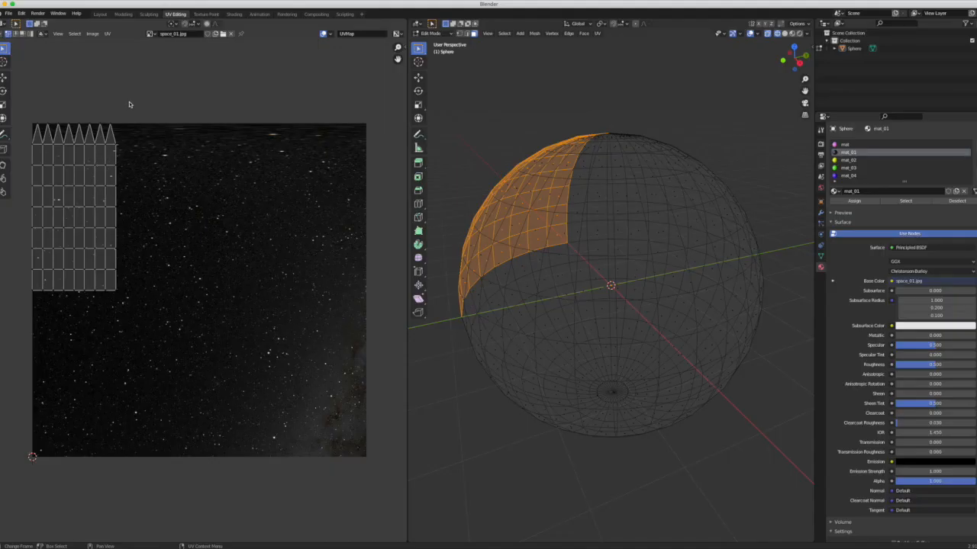
- Select all of the mat_01 UVs and try moving and scaling them within the image bounds
{"action": "left_click_drag", "start_coordinate": [133, 98], "coordinate": [5, 354]}
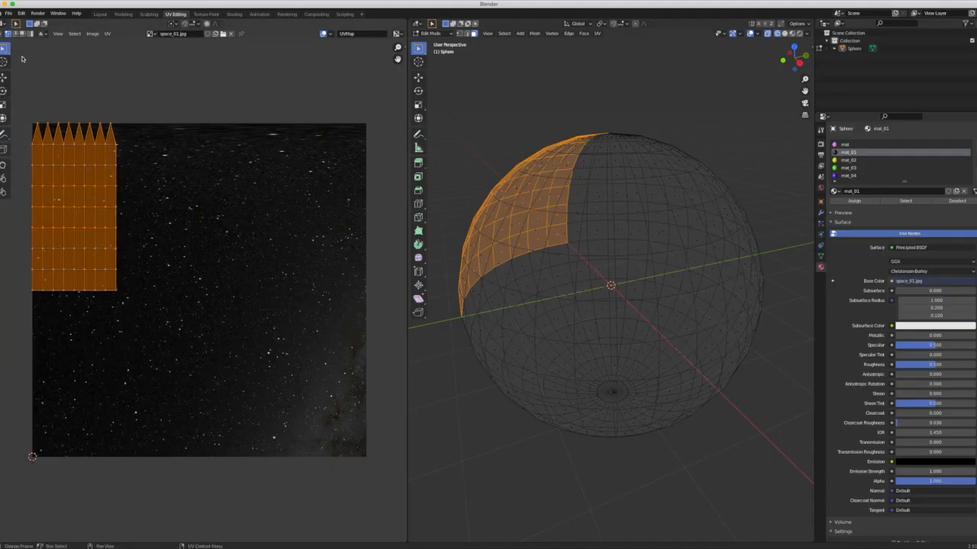
{"action": "left_click", "coordinate": [4, 78]}
{"action": "left_click_drag", "start_coordinate": [74, 208], "coordinate": [8, 407]}
{"action": "left_click_drag", "start_coordinate": [7, 363], "coordinate": [12, 192]}
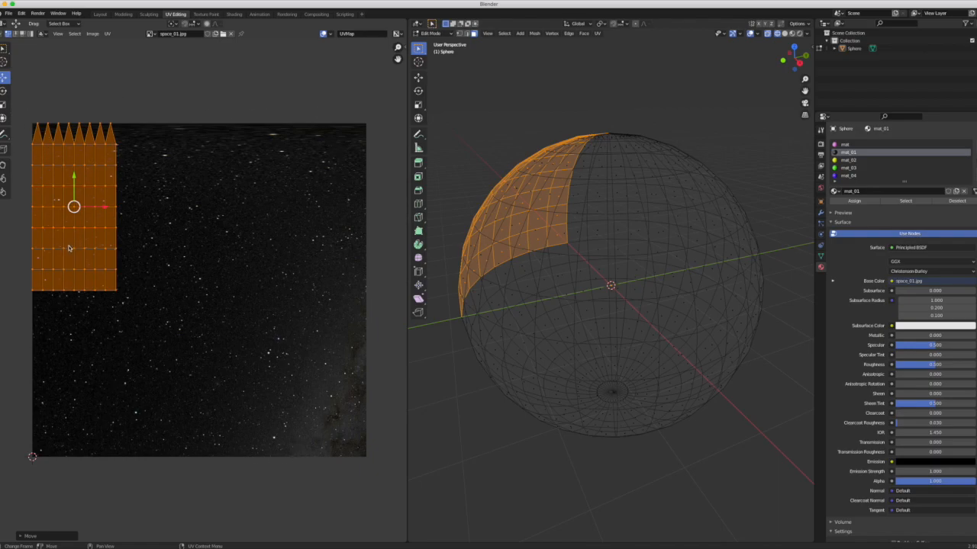
{"action": "key", "text": "s"}
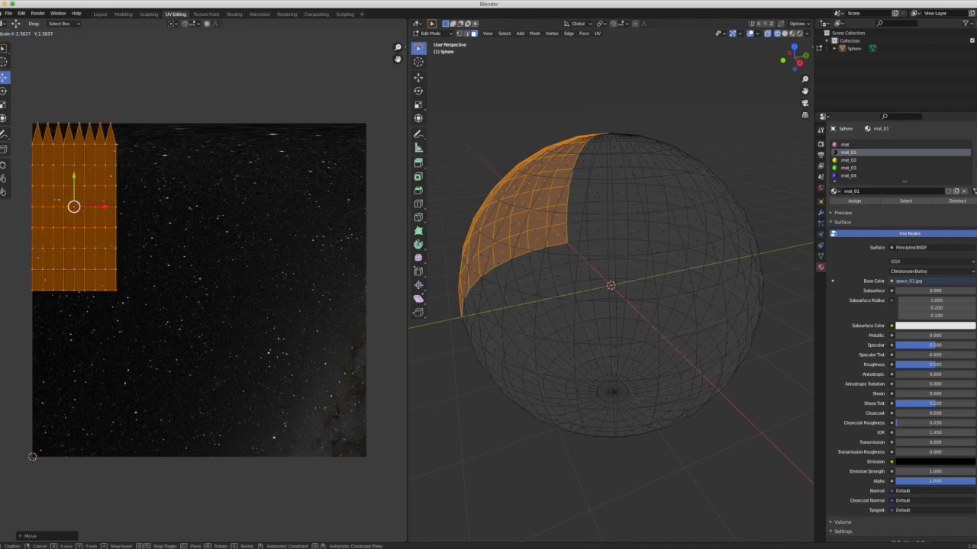
{"action": "key", "text": "Escape"}
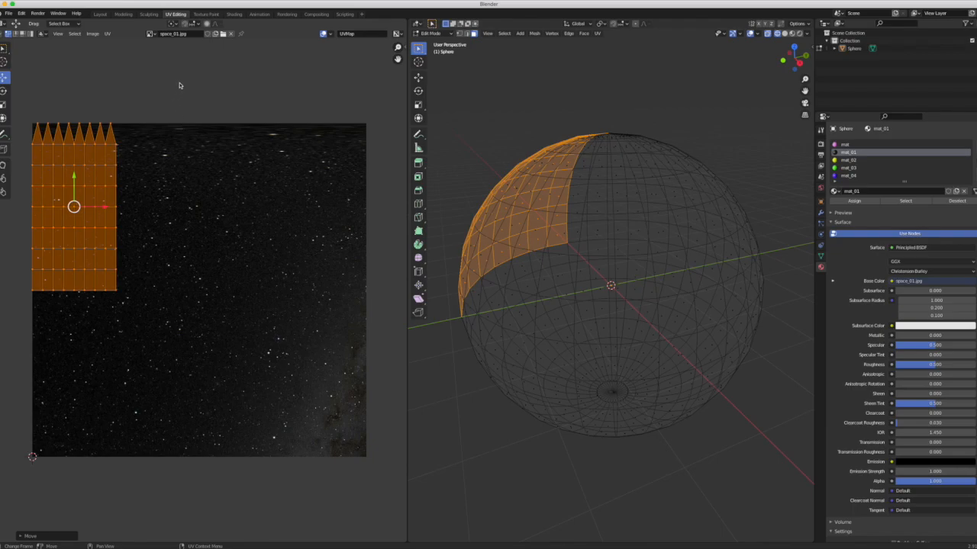
- Set the UV pivot to 2D Cursor and move the mat_01 UVs down into the lower-left corner of the image
{"action": "left_click", "coordinate": [3, 48]}
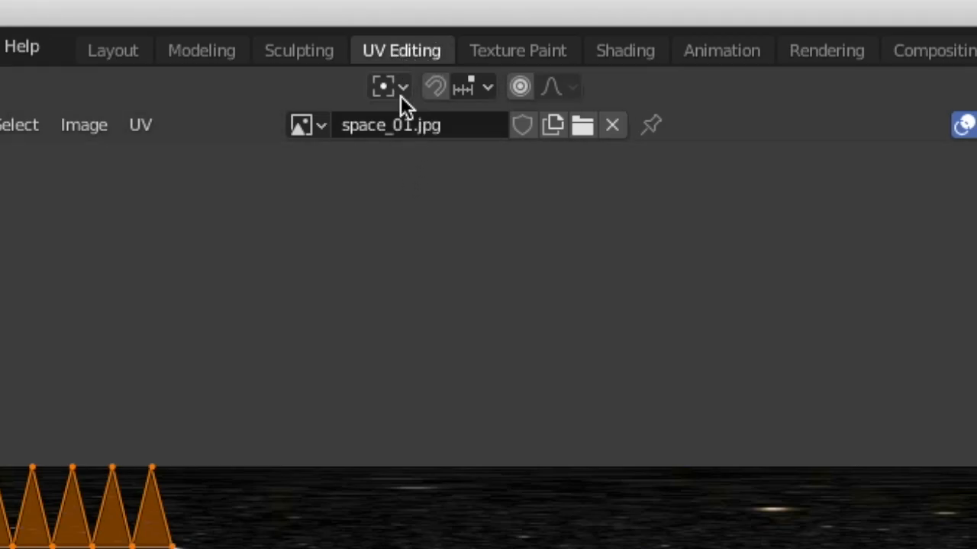
{"action": "left_click", "coordinate": [404, 88]}
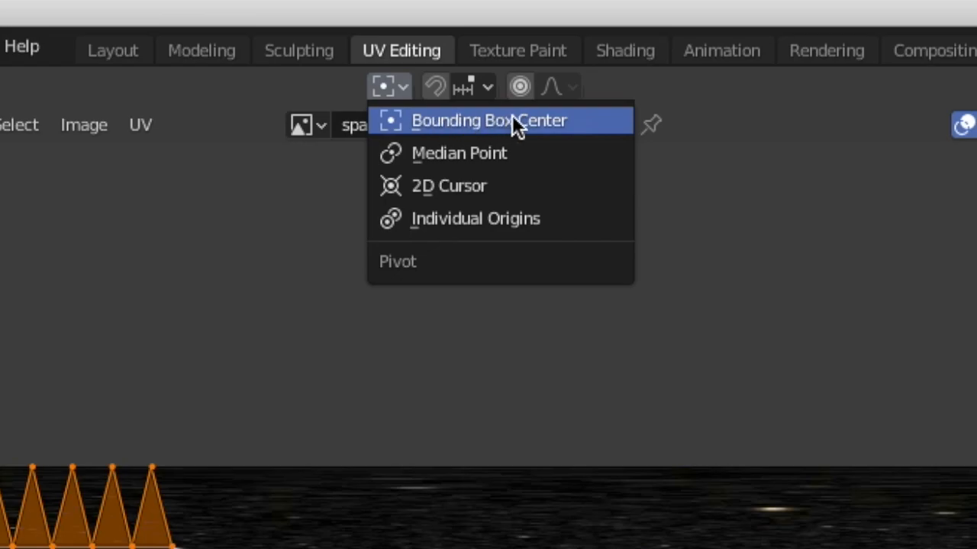
{"action": "left_click", "coordinate": [522, 185]}
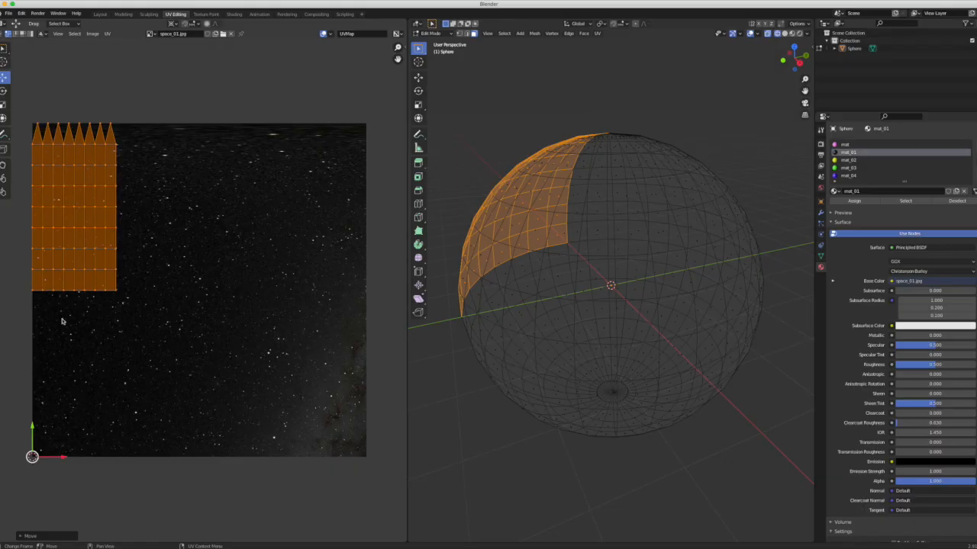
{"action": "left_click_drag", "start_coordinate": [32, 456], "coordinate": [32, 544]}
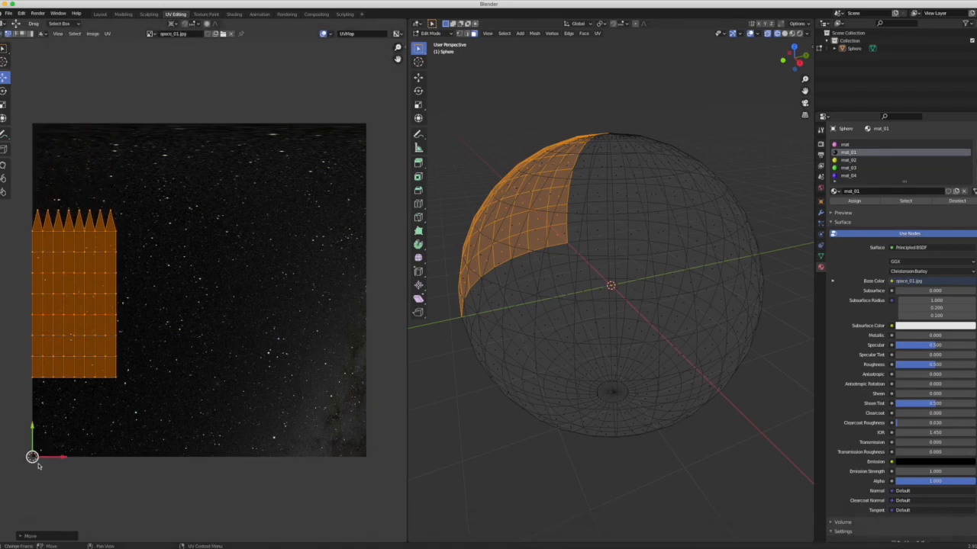
{"action": "left_click_drag", "start_coordinate": [32, 461], "coordinate": [31, 528]}
{"action": "left_click_drag", "start_coordinate": [32, 456], "coordinate": [32, 470]}
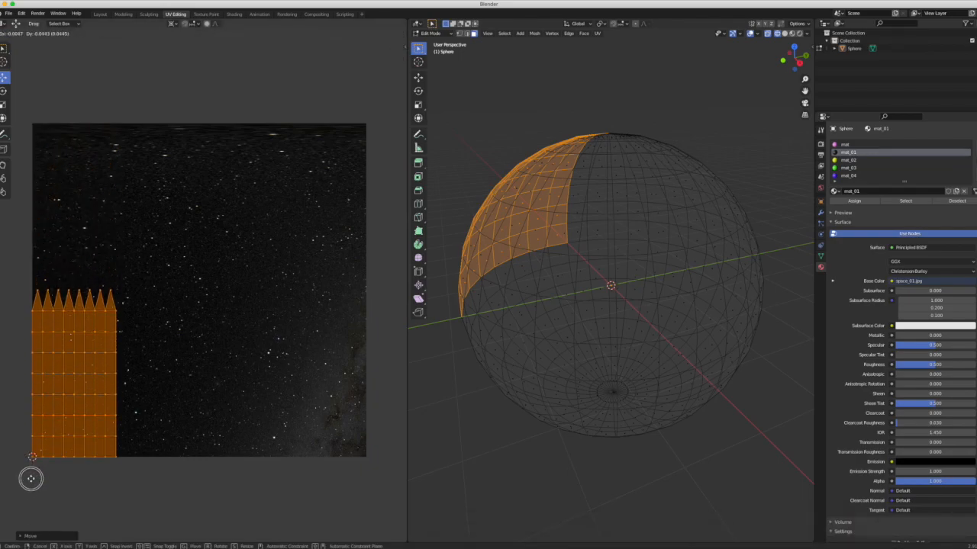
- Scale the mat_01 UVs up from the 2D cursor until they fill the full height and width of space_01.jpg
{"action": "key", "text": "s"}
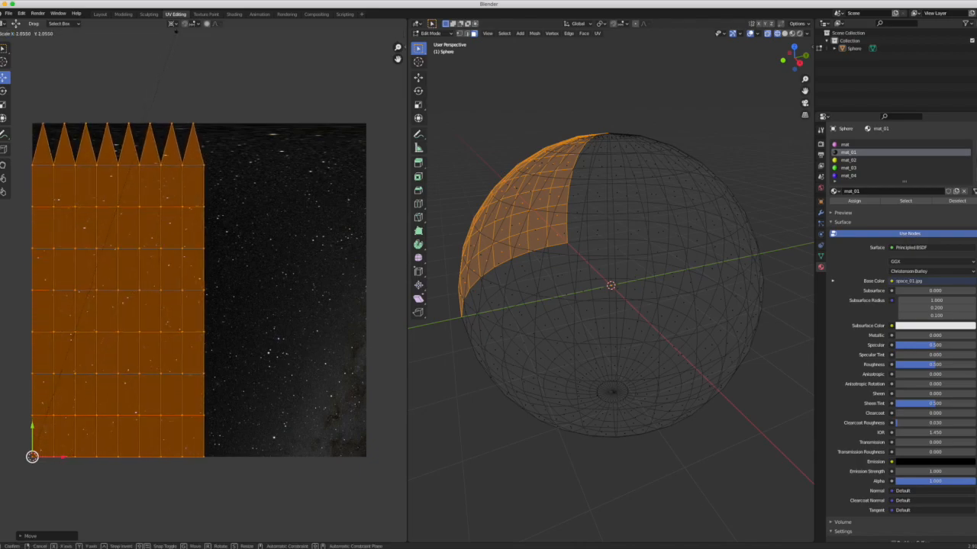
{"action": "left_click", "coordinate": [241, 48]}
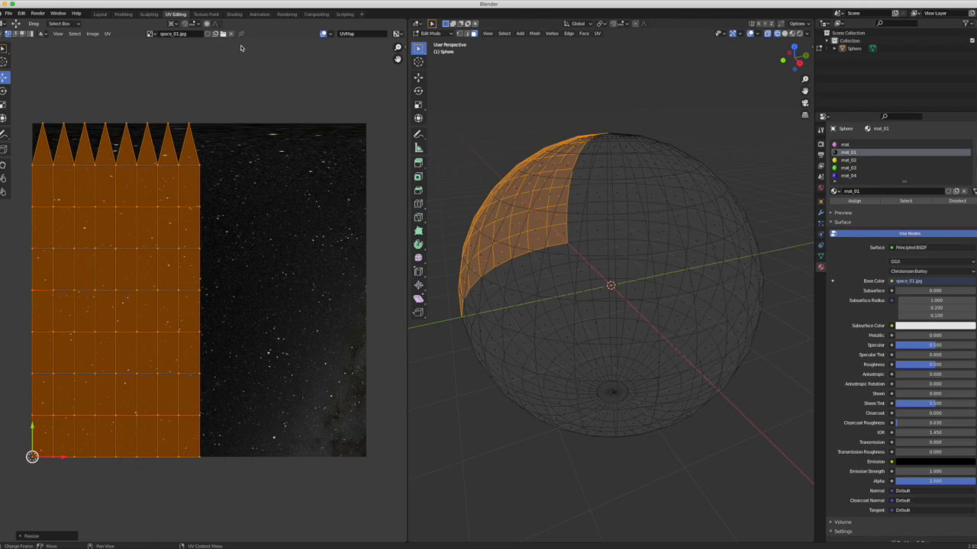
{"action": "key", "text": "s"}
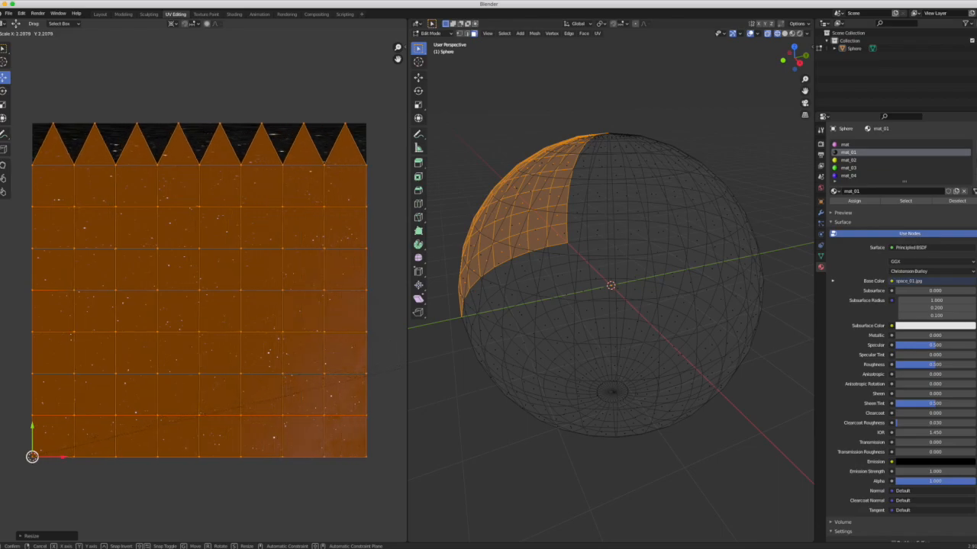
{"action": "left_click", "coordinate": [306, 137]}
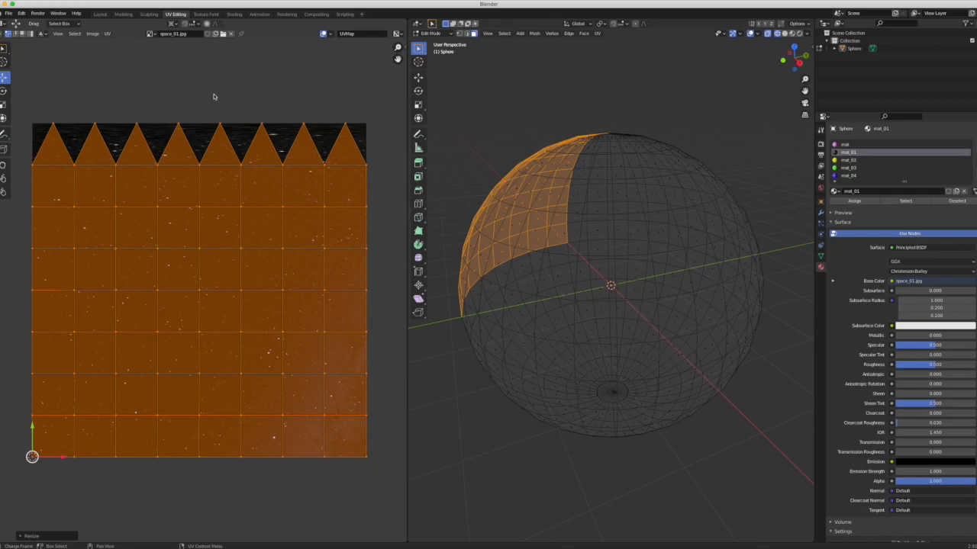
- In the Shading workspace, make mat_02 active and add an Image Texture, Mapping and Texture Coordinate setup to its Principled BSDF, spacing the nodes apart
{"action": "left_click", "coordinate": [234, 13]}
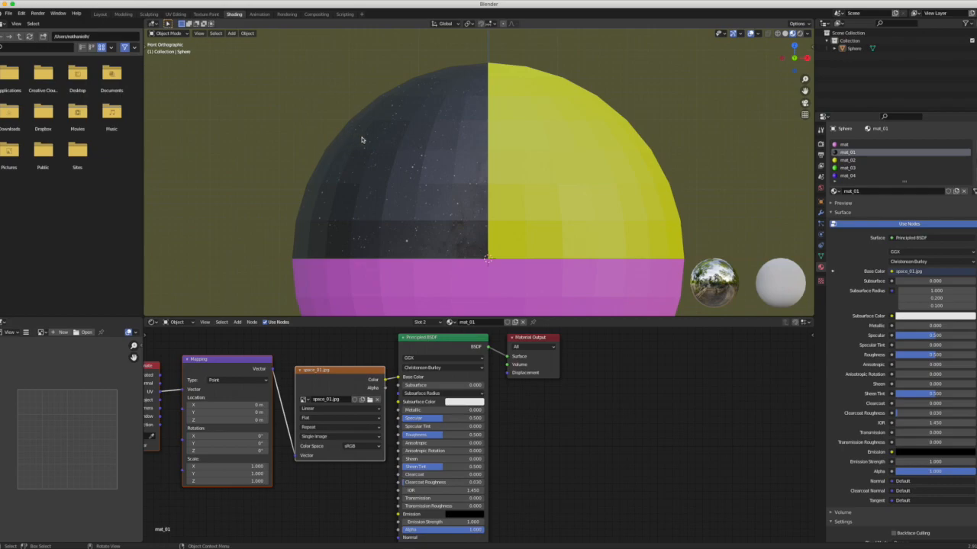
{"action": "left_click", "coordinate": [868, 161]}
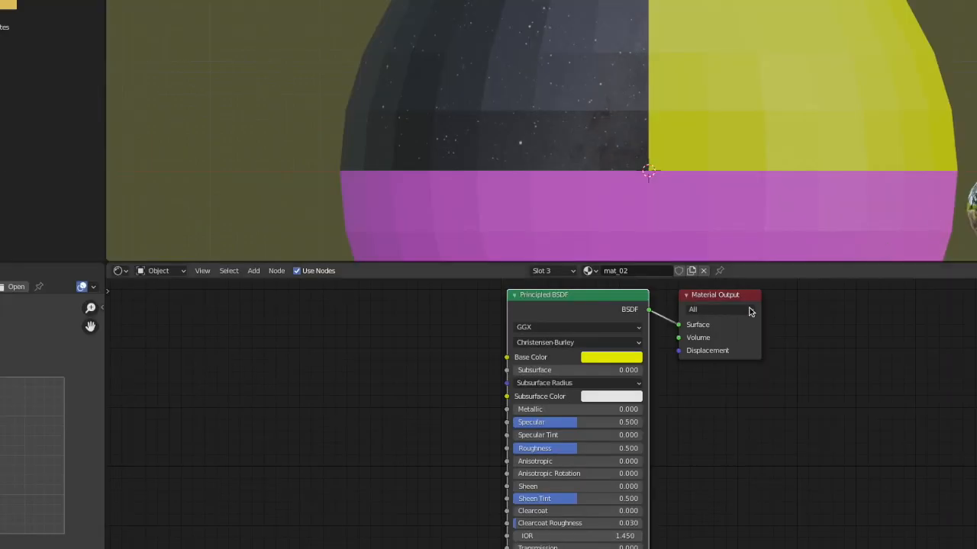
{"action": "mouse_move", "coordinate": [560, 319]}
{"action": "left_mouse_down"}
{"action": "mouse_move", "coordinate": [536, 306]}
{"action": "mouse_move", "coordinate": [552, 306]}
{"action": "mouse_move", "coordinate": [565, 329]}
{"action": "left_mouse_up"}
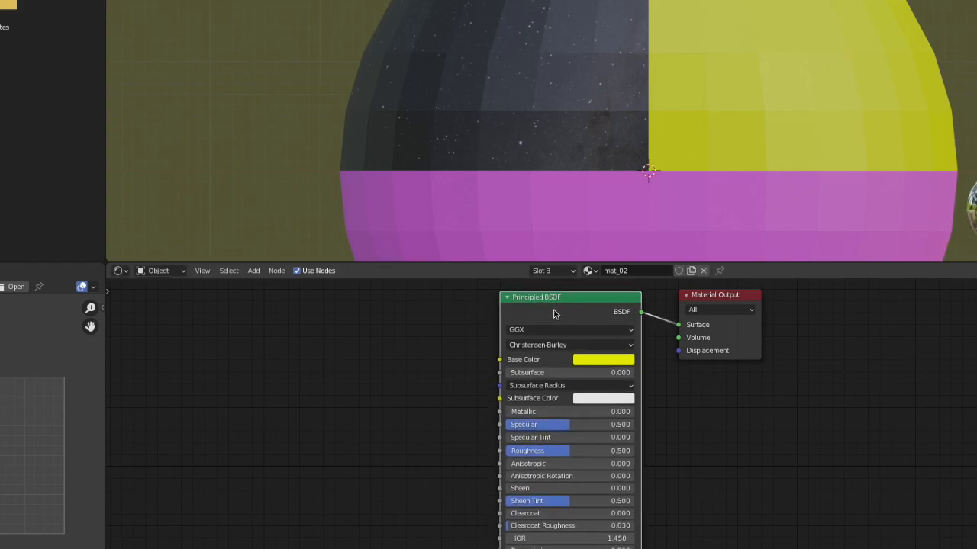
{"action": "key", "text": "ctrl+t"}
{"action": "left_click_drag", "start_coordinate": [462, 417], "coordinate": [386, 373]}
{"action": "left_click_drag", "start_coordinate": [576, 294], "coordinate": [599, 299]}
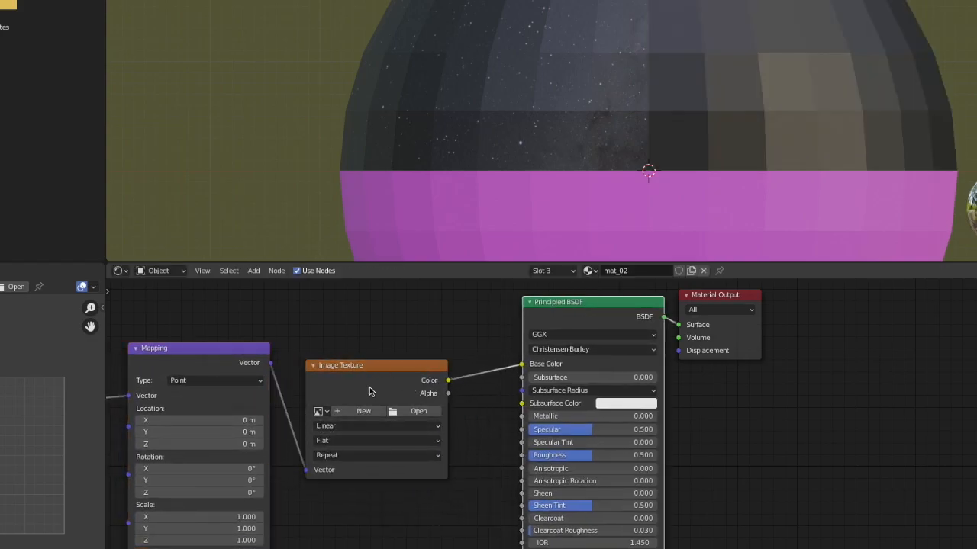
- Load space_02.jpg from the Desktop project's blender/images folder into mat_02's Image Texture node
{"action": "left_click", "coordinate": [419, 411]}
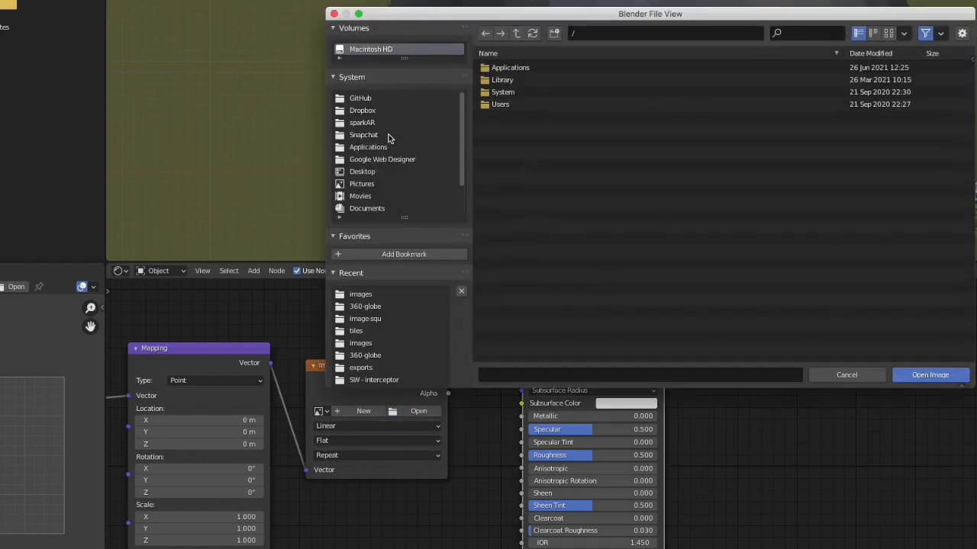
{"action": "left_click", "coordinate": [385, 172]}
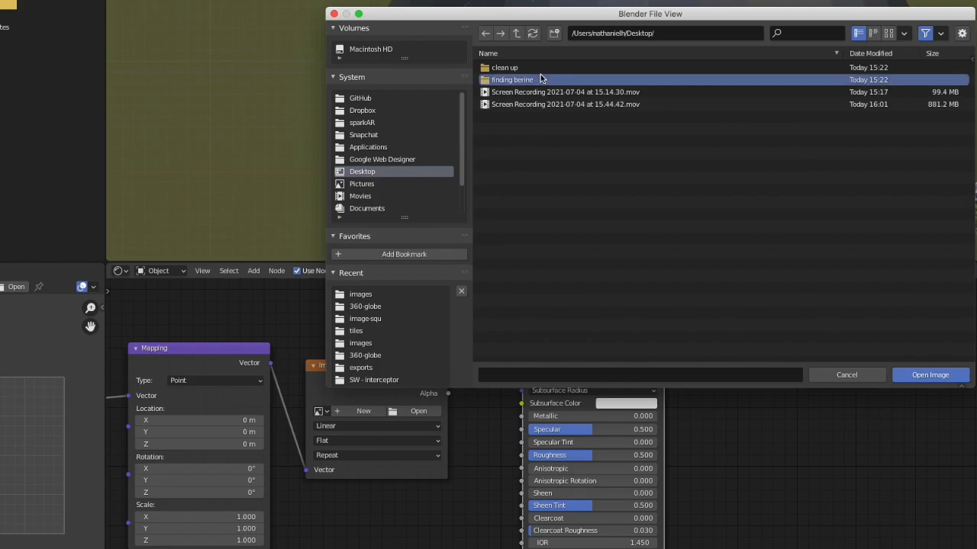
{"action": "double_click", "coordinate": [513, 79]}
{"action": "double_click", "coordinate": [515, 80]}
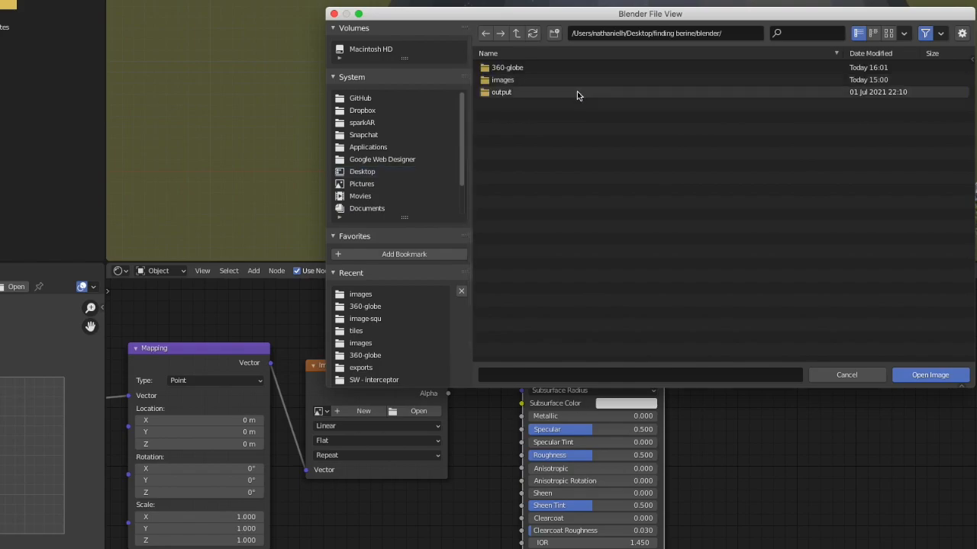
{"action": "double_click", "coordinate": [537, 80]}
{"action": "left_click", "coordinate": [538, 80]}
{"action": "key", "text": "Return"}
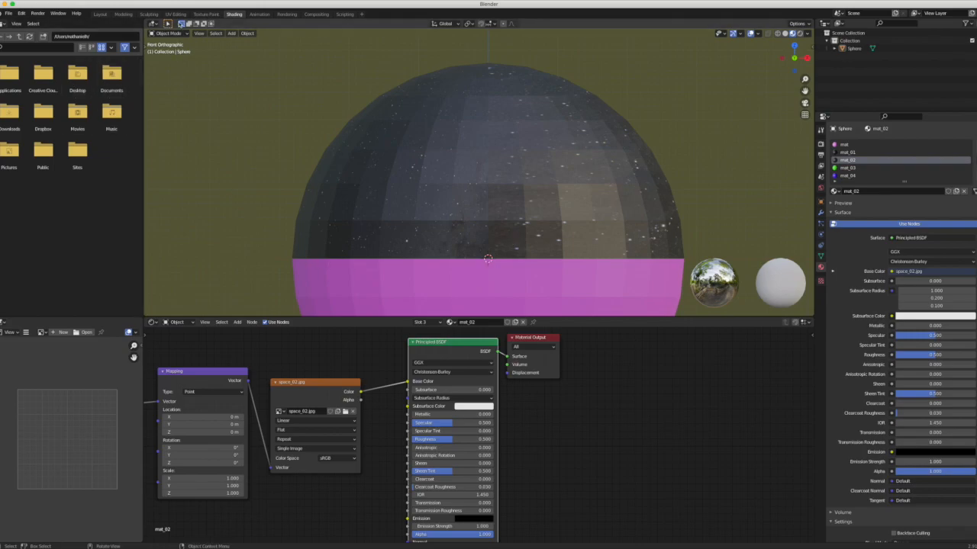
- In the UV Editing workspace, deselect the mat_01 faces and select the faces assigned to mat_02
{"action": "left_click", "coordinate": [175, 14]}
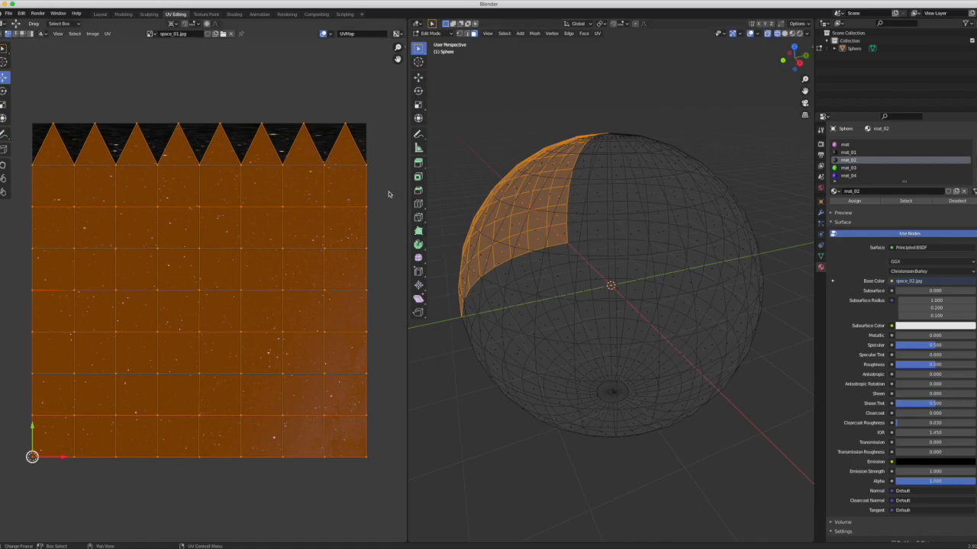
{"action": "left_click", "coordinate": [864, 153]}
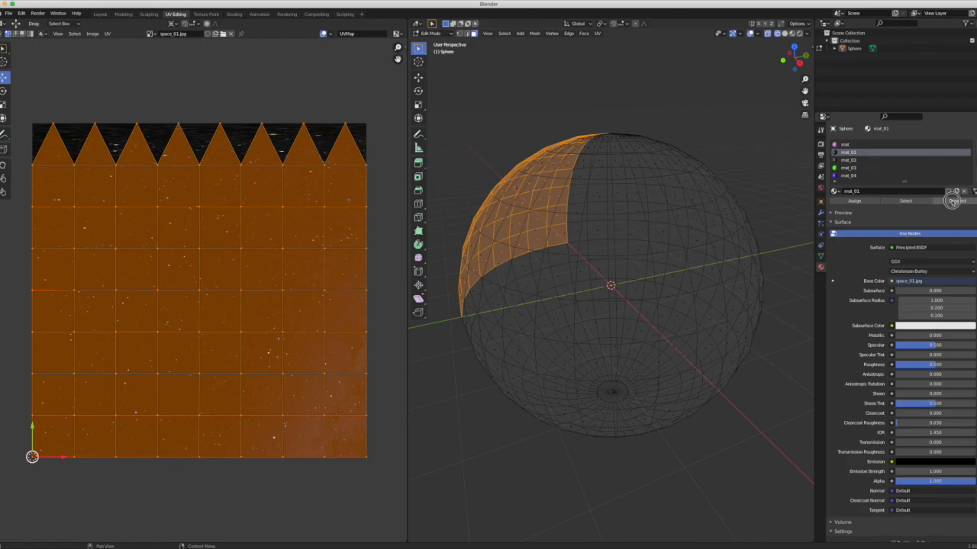
{"action": "left_click", "coordinate": [957, 200]}
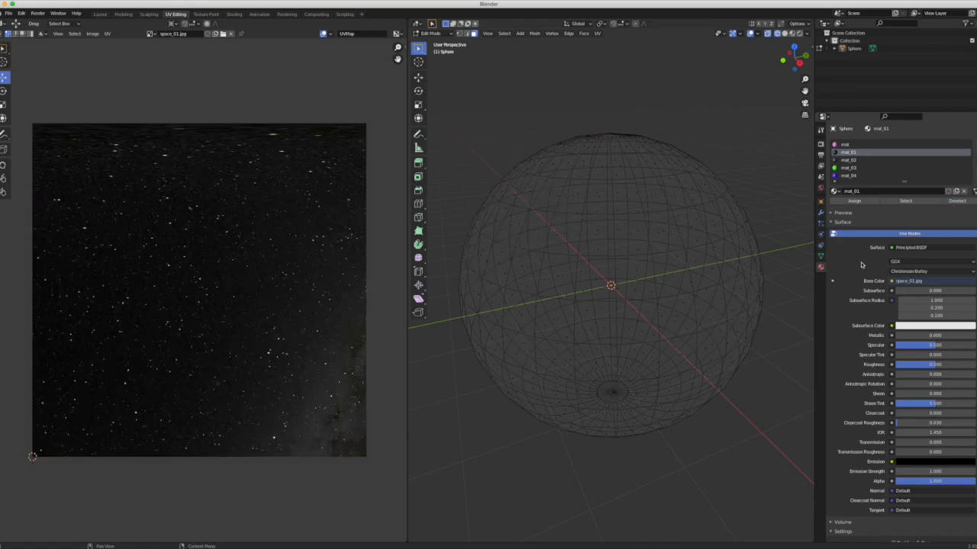
{"action": "left_click", "coordinate": [868, 161]}
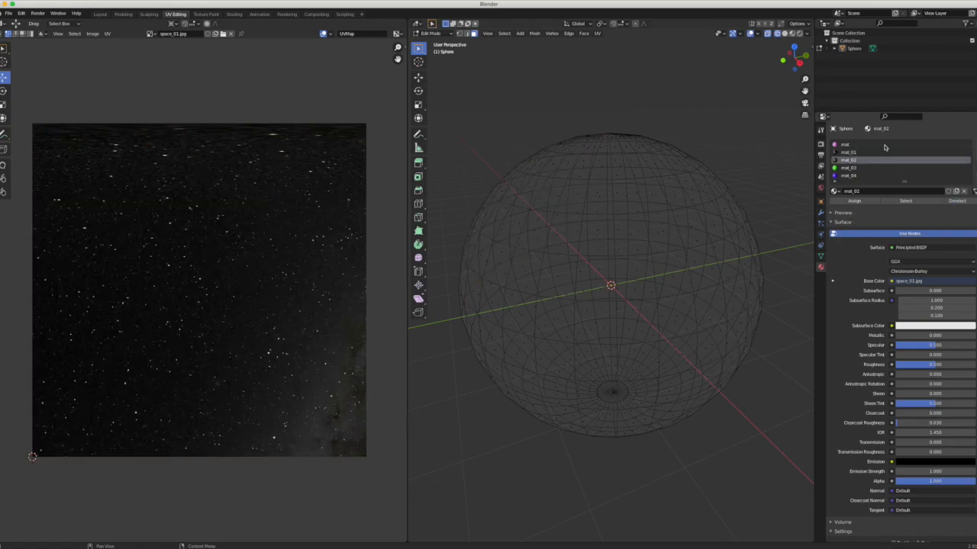
{"action": "left_click", "coordinate": [905, 201]}
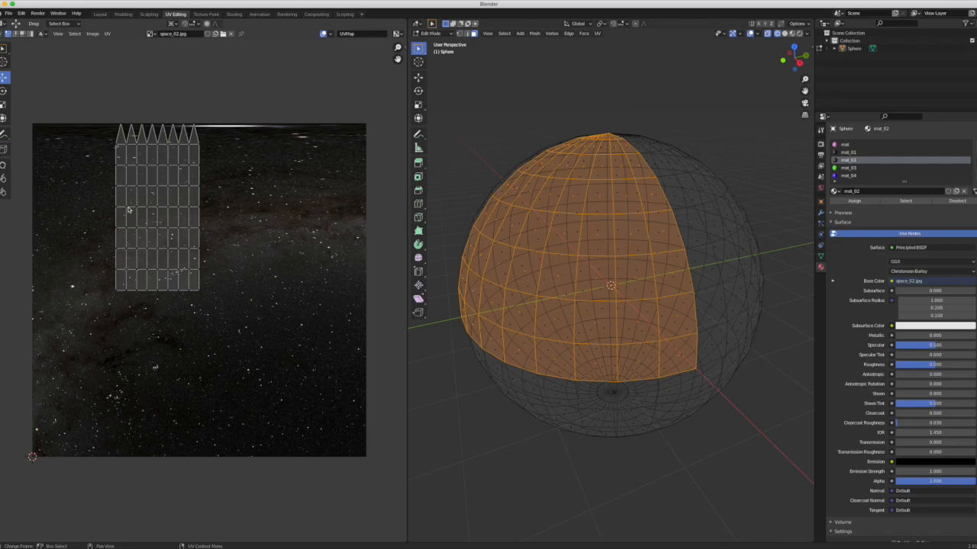
- Select all mat_02 UVs and move them down into the lower-left corner of space_02.jpg
{"action": "left_click_drag", "start_coordinate": [229, 90], "coordinate": [84, 330]}
{"action": "left_click_drag", "start_coordinate": [160, 177], "coordinate": [90, 339]}
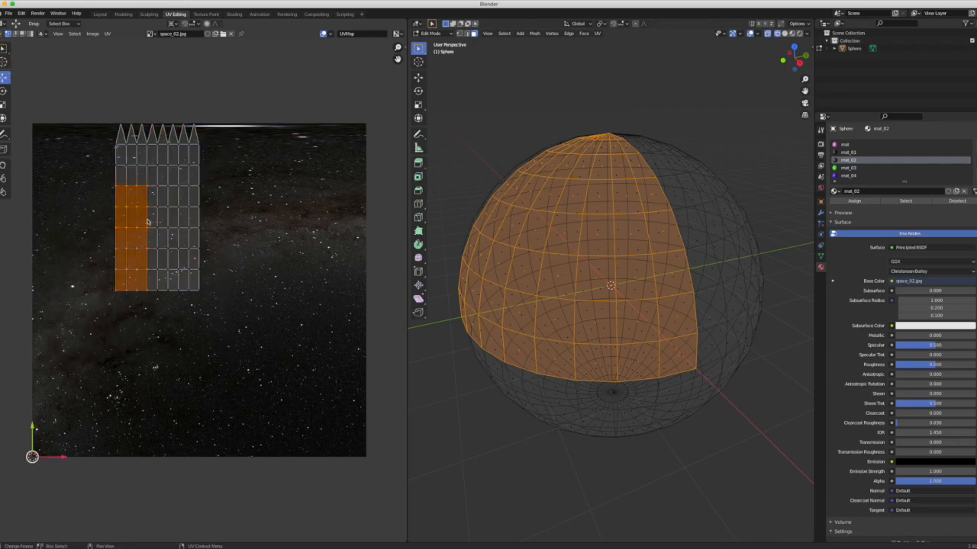
{"action": "left_click_drag", "start_coordinate": [231, 89], "coordinate": [39, 356]}
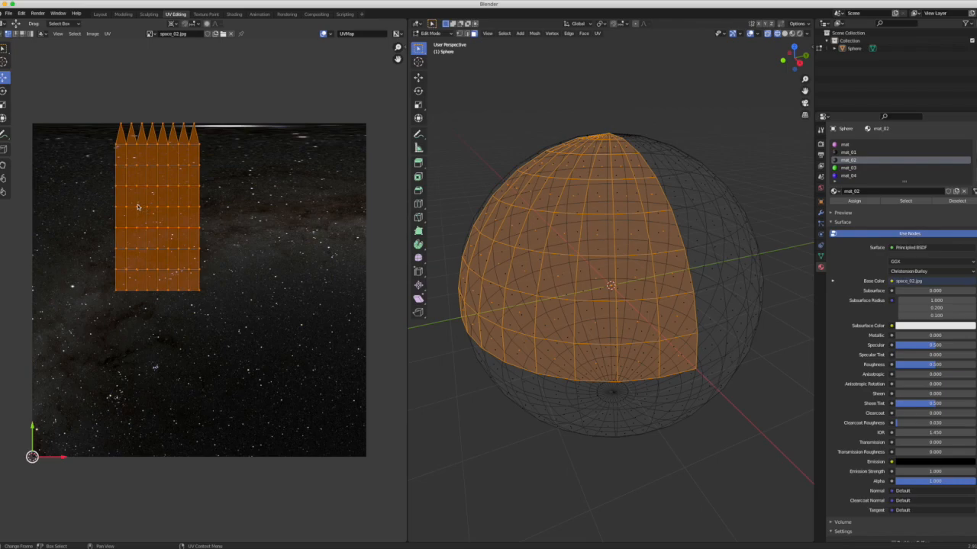
{"action": "left_click", "coordinate": [4, 62]}
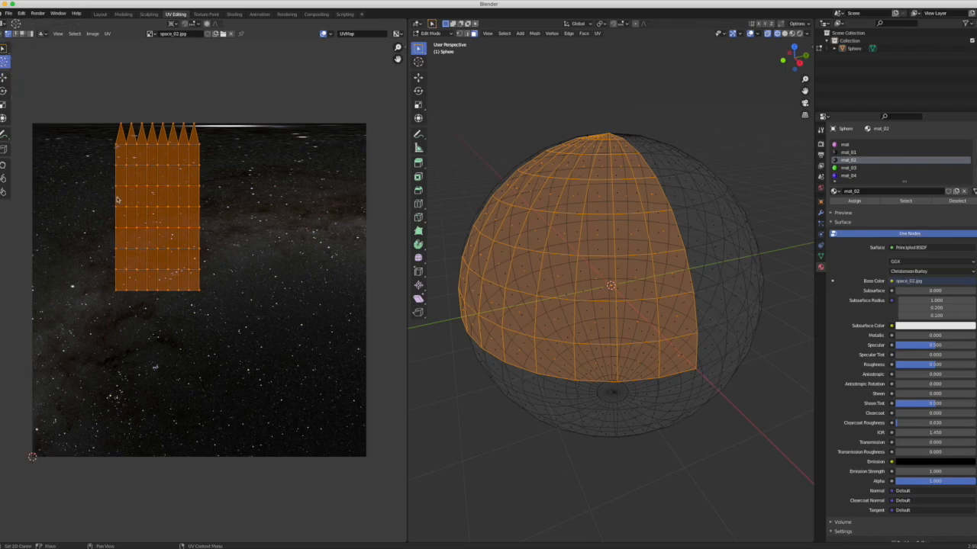
{"action": "left_click", "coordinate": [4, 77]}
{"action": "left_click_drag", "start_coordinate": [32, 455], "coordinate": [0, 544]}
{"action": "left_click_drag", "start_coordinate": [32, 458], "coordinate": [0, 543]}
{"action": "left_click_drag", "start_coordinate": [32, 456], "coordinate": [0, 458]}
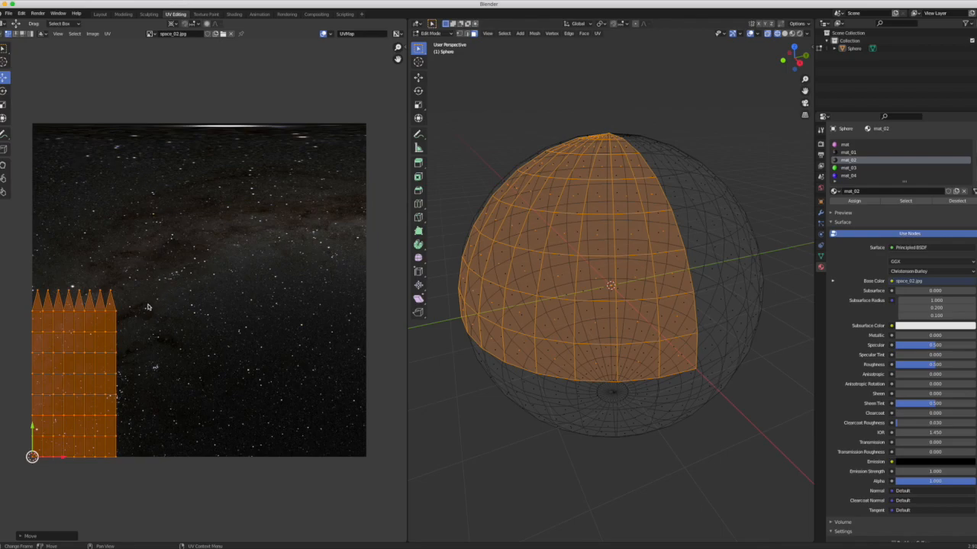
- Scale the mat_02 UVs up from the 2D cursor until they fill space_02.jpg, and check the sphere in the Shading workspace
{"action": "key", "text": "s"}
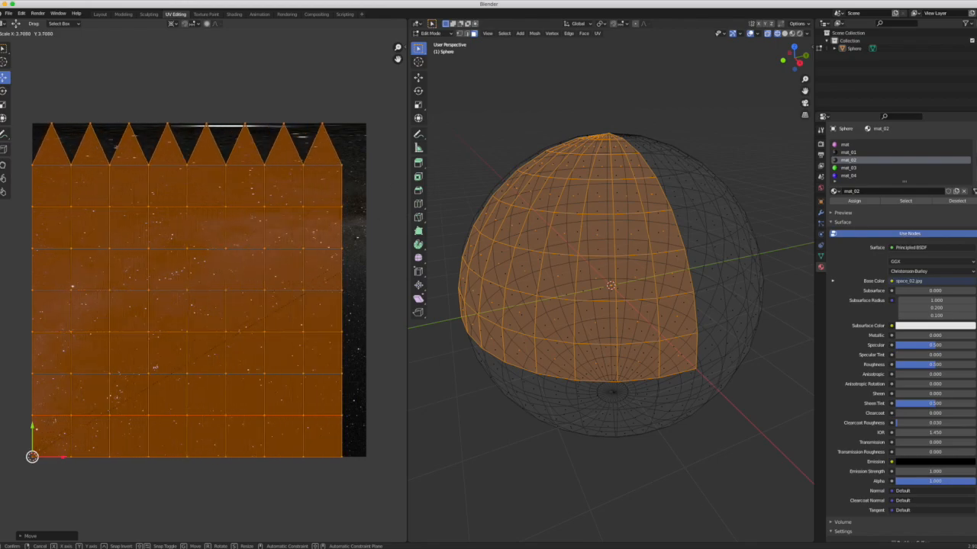
{"action": "left_click", "coordinate": [564, 181]}
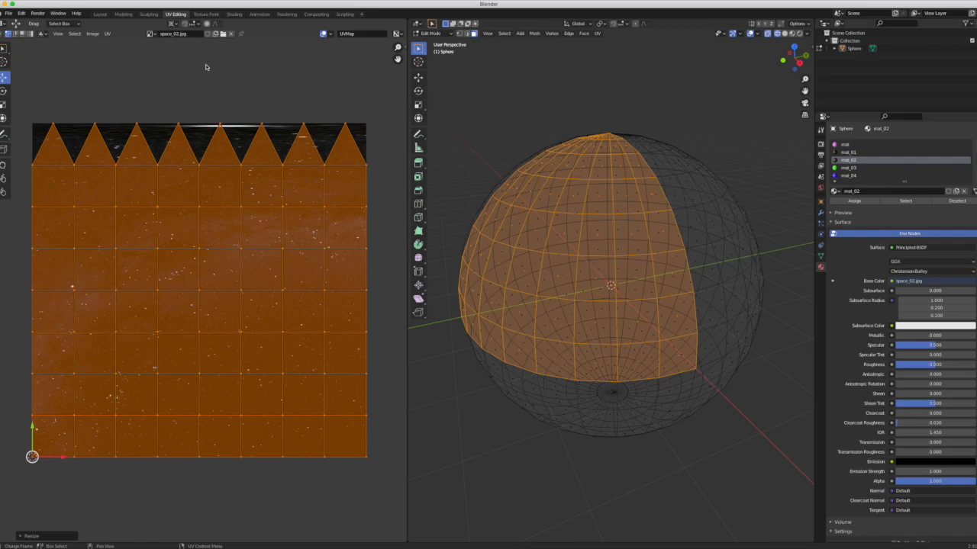
{"action": "left_click", "coordinate": [233, 14]}
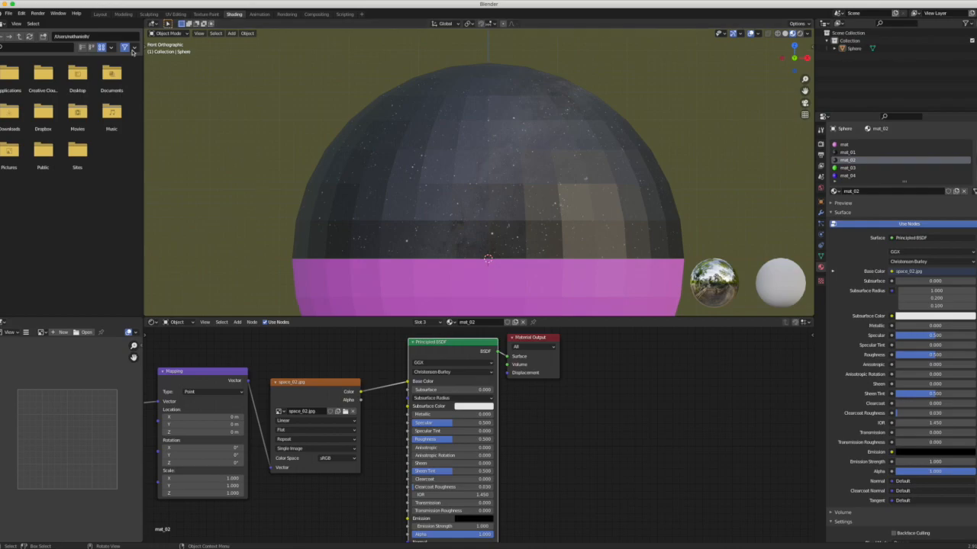
- Back in the UV Editing workspace, clear the mat_02 face selection and select the faces assigned to mat_03
{"action": "left_click", "coordinate": [176, 14]}
{"action": "left_click", "coordinate": [847, 168]}
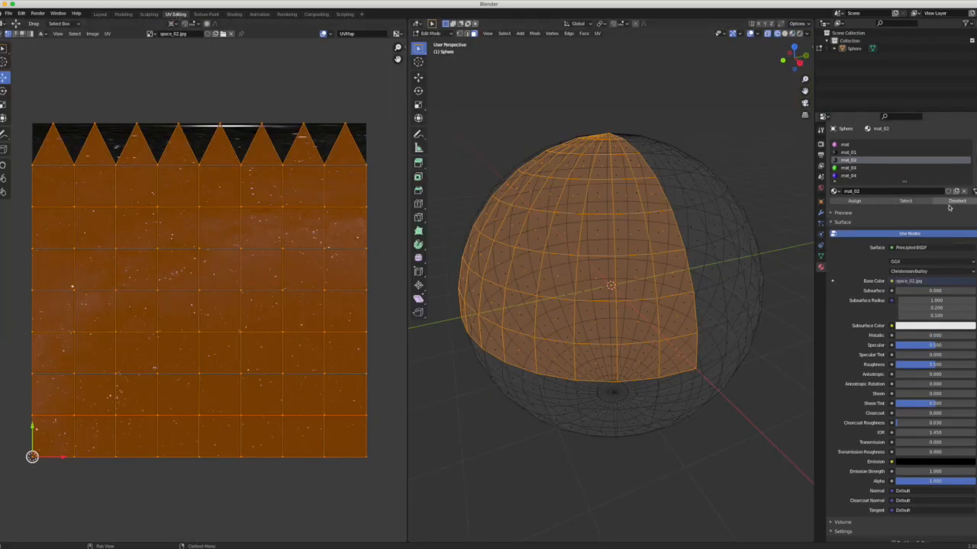
{"action": "left_click", "coordinate": [957, 200]}
{"action": "left_click", "coordinate": [905, 201]}
- Move all mat_03 UVs to the lower-left corner of the UV grid and scale them up to fill it
{"action": "middle_click_drag", "start_coordinate": [184, 263], "coordinate": [224, 102], "text": "ctrl"}
{"action": "key", "text": "a"}
{"action": "left_click_drag", "start_coordinate": [43, 446], "coordinate": [0, 502]}
{"action": "left_click_drag", "start_coordinate": [44, 446], "coordinate": [5, 458]}
{"action": "key", "text": "s"}
{"action": "key", "text": "Return"}
- Deselect the mat_03 faces and select the faces assigned to mat_04
{"action": "left_click", "coordinate": [956, 201]}
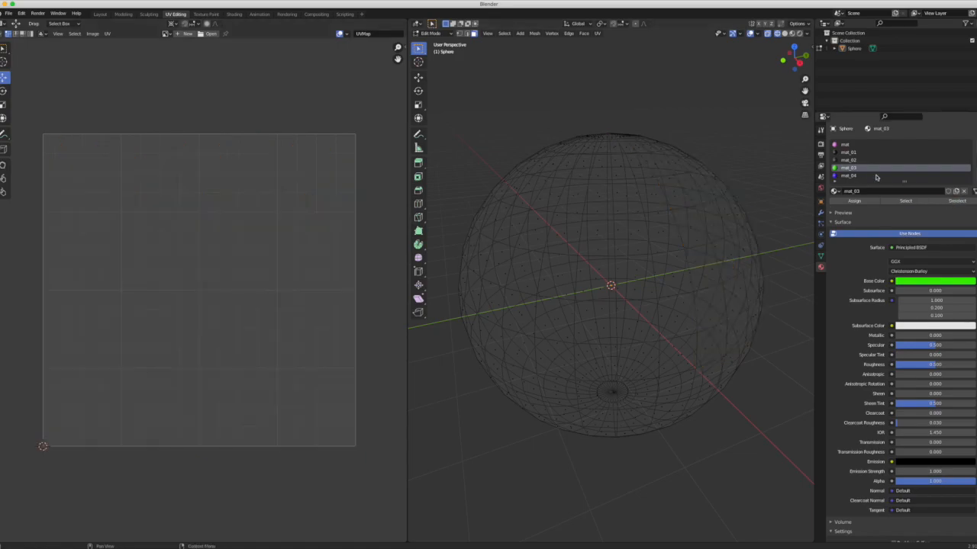
{"action": "left_click", "coordinate": [848, 175]}
{"action": "left_click", "coordinate": [906, 200]}
- Move the mat_04 UVs to the lower-left corner of the UV grid and scale them up to fill it
{"action": "left_click_drag", "start_coordinate": [42, 447], "coordinate": [0, 547]}
{"action": "left_click_drag", "start_coordinate": [43, 447], "coordinate": [0, 454]}
{"action": "left_click_drag", "start_coordinate": [43, 447], "coordinate": [0, 456]}
{"action": "left_click_drag", "start_coordinate": [43, 447], "coordinate": [1, 476]}
{"action": "key", "text": "s"}
{"action": "key", "text": "Return"}
- In the Shading workspace, view the sphere from the back and add an Image Texture and Mapping setup to mat_03
{"action": "left_click", "coordinate": [234, 13]}
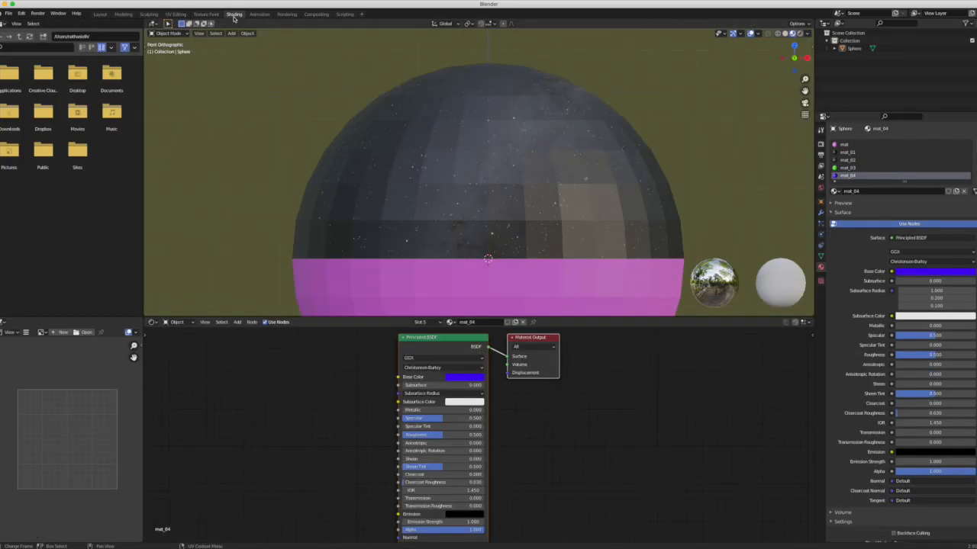
{"action": "key", "text": "ctrl+KP_1"}
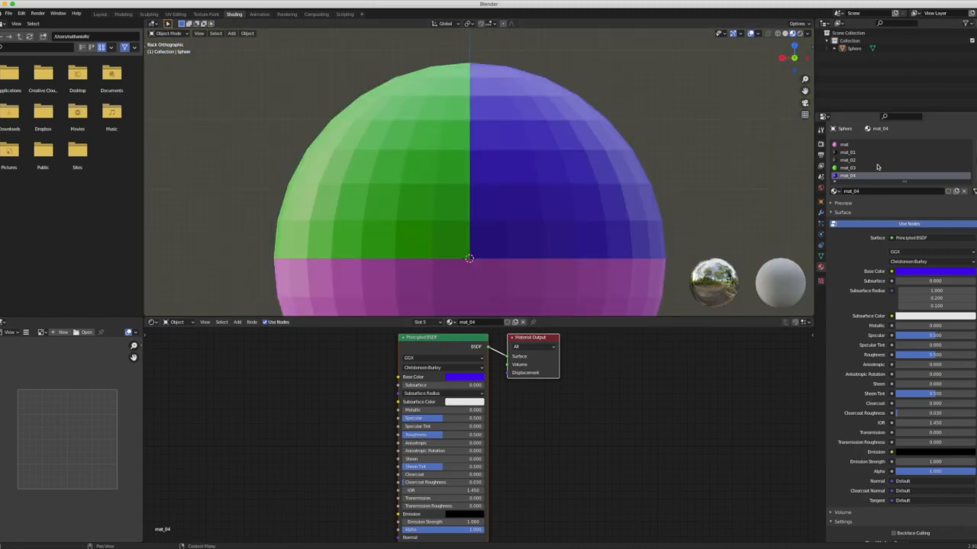
{"action": "left_click", "coordinate": [847, 167]}
{"action": "key", "text": "ctrl+t"}
- Load space_03.jpg from the Desktop project's blender/images folder into mat_03's Image Texture node
{"action": "left_click", "coordinate": [327, 410]}
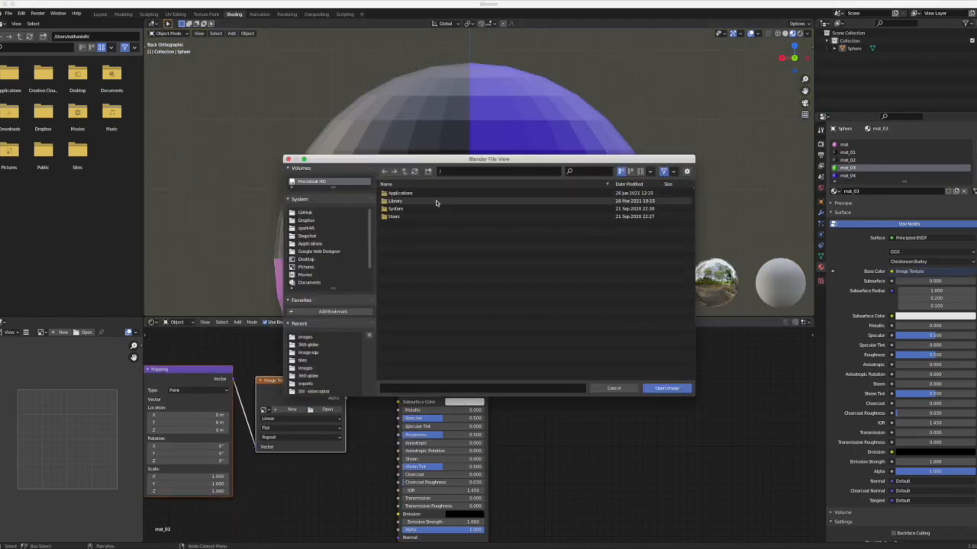
{"action": "left_click", "coordinate": [307, 260]}
{"action": "double_click", "coordinate": [434, 202]}
{"action": "double_click", "coordinate": [488, 202]}
{"action": "double_click", "coordinate": [542, 202]}
{"action": "left_click", "coordinate": [425, 209]}
{"action": "double_click", "coordinate": [425, 209]}
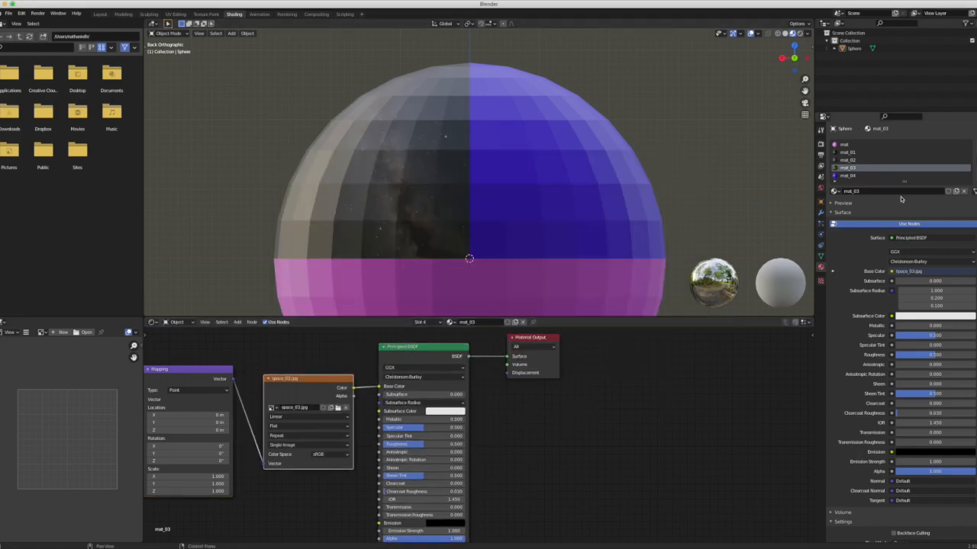
- Add an Image Texture and Mapping setup to mat_04, load space_04.jpg from the images folder, and check the sphere from several sides
{"action": "left_click", "coordinate": [847, 175]}
{"action": "key", "text": "ctrl+t"}
{"action": "left_click", "coordinate": [337, 408]}
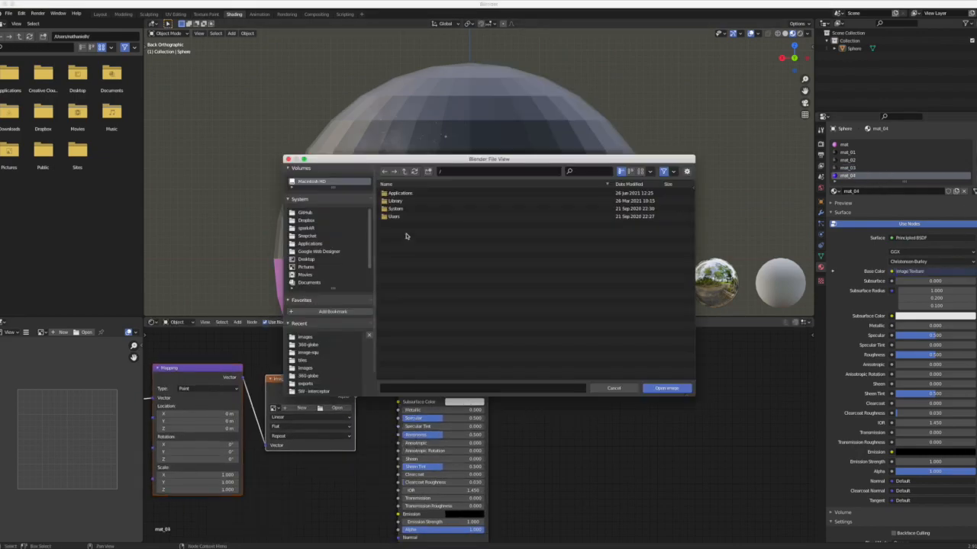
{"action": "double_click", "coordinate": [421, 200]}
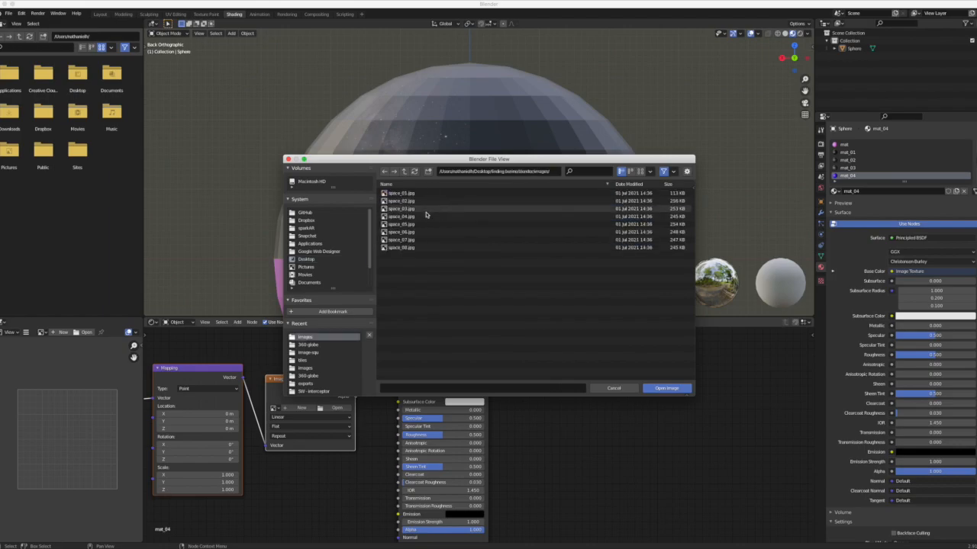
{"action": "double_click", "coordinate": [427, 216]}
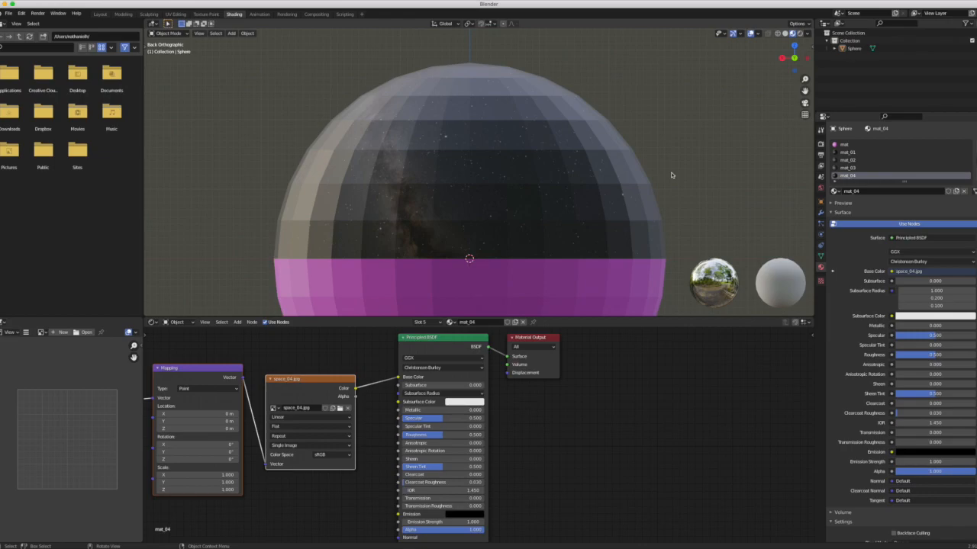
{"action": "middle_click_drag", "start_coordinate": [571, 224], "coordinate": [577, 217]}
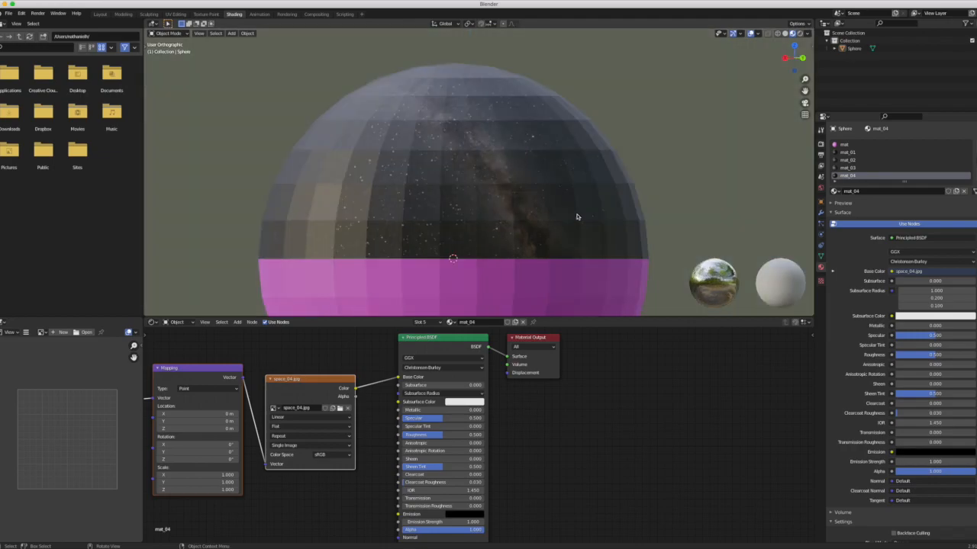
{"action": "key", "text": "KP_1"}
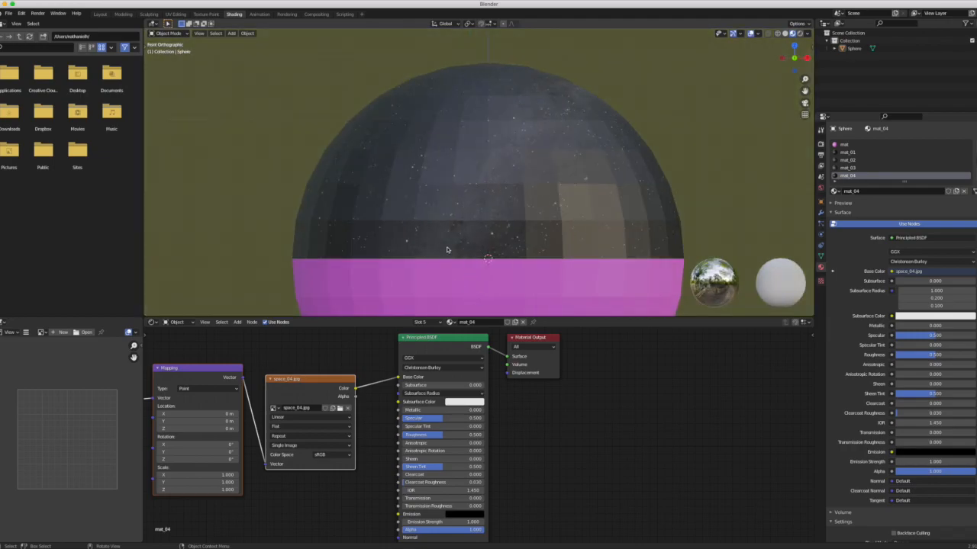
- In the Layout workspace, enter Edit Mode and box-select the left half of the sphere's lower hemisphere in front view
{"action": "left_click_drag", "start_coordinate": [804, 90], "coordinate": [805, 16]}
{"action": "left_click_drag", "start_coordinate": [804, 90], "coordinate": [799, 28]}
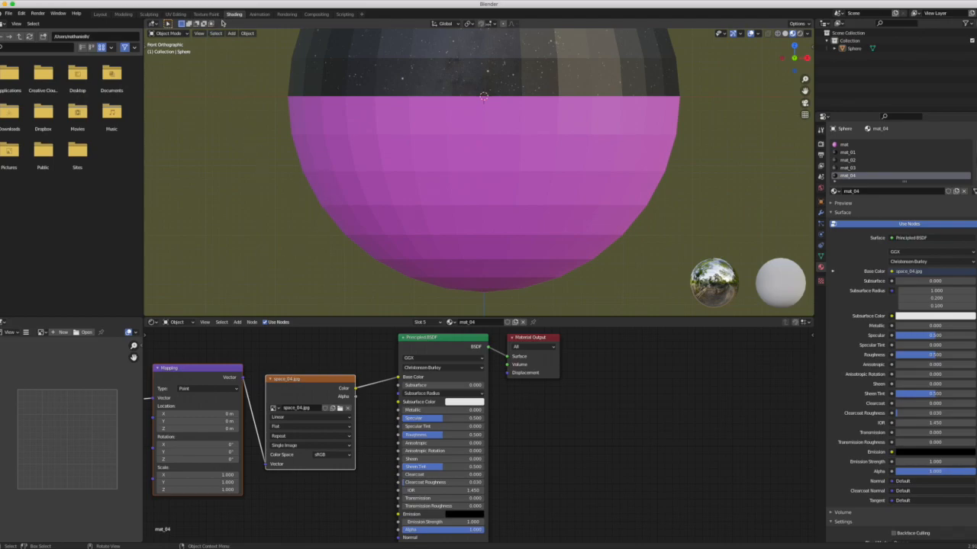
{"action": "left_click", "coordinate": [99, 14]}
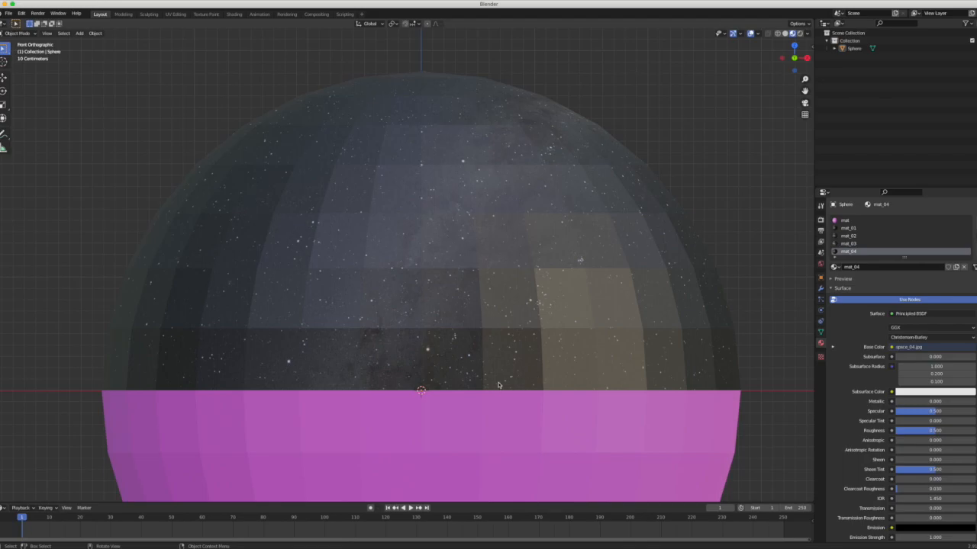
{"action": "left_click_drag", "start_coordinate": [804, 90], "coordinate": [804, 1]}
{"action": "left_click_drag", "start_coordinate": [805, 92], "coordinate": [804, 11]}
{"action": "left_click_drag", "start_coordinate": [804, 90], "coordinate": [804, 44]}
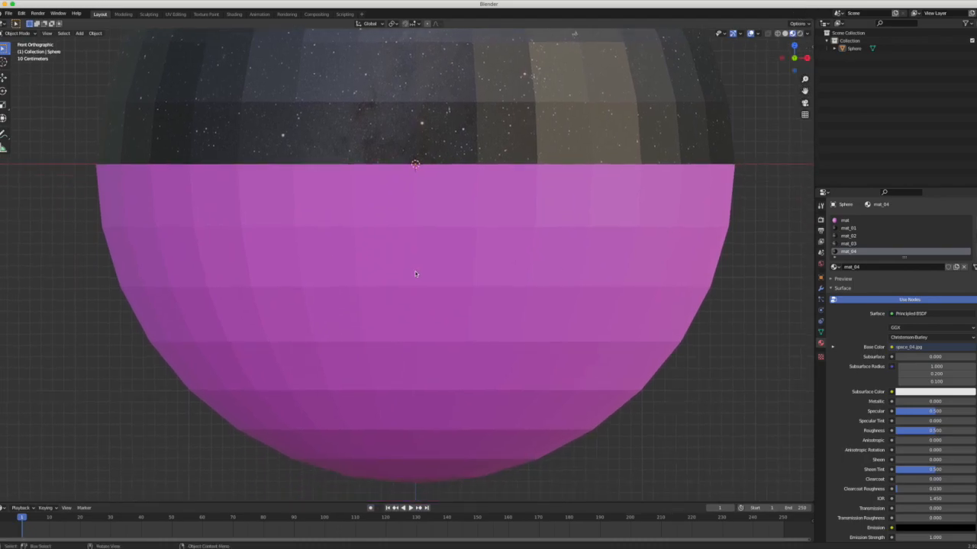
{"action": "left_click", "coordinate": [18, 32]}
{"action": "left_click", "coordinate": [25, 51]}
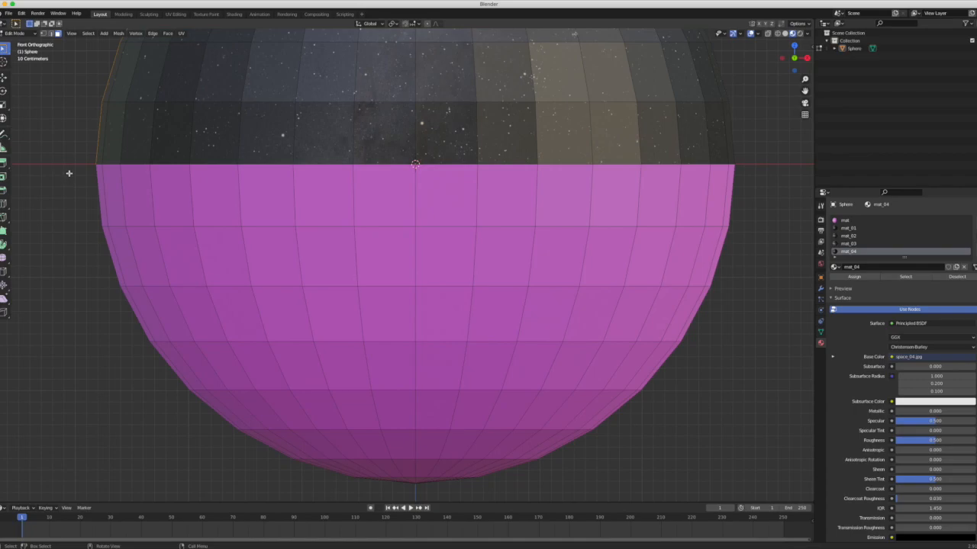
{"action": "left_click_drag", "start_coordinate": [70, 171], "coordinate": [413, 502]}
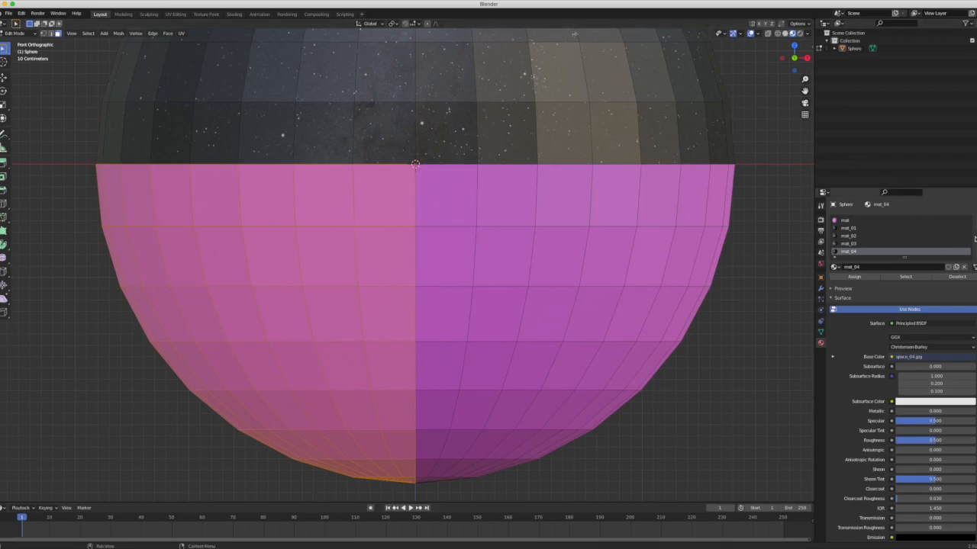
- Add a new material slot with a new material named mat_05
{"action": "left_click", "coordinate": [973, 221]}
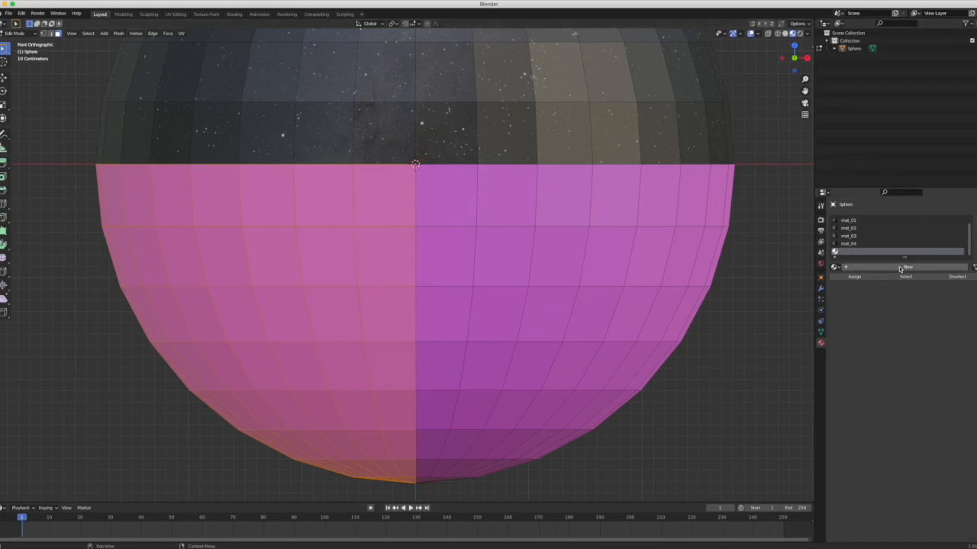
{"action": "left_click", "coordinate": [900, 269]}
{"action": "left_click", "coordinate": [896, 266]}
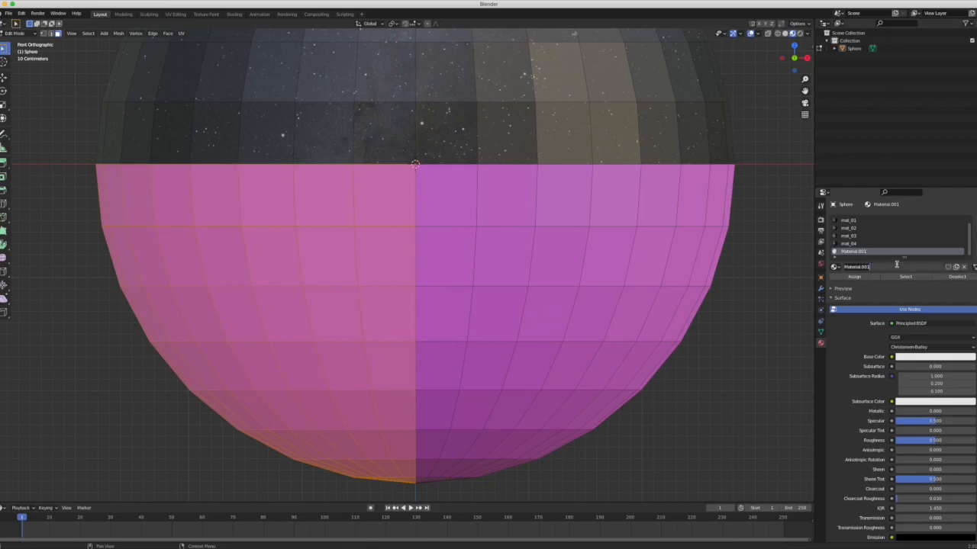
{"action": "type", "text": "mat_05"}
{"action": "key", "text": "Return"}
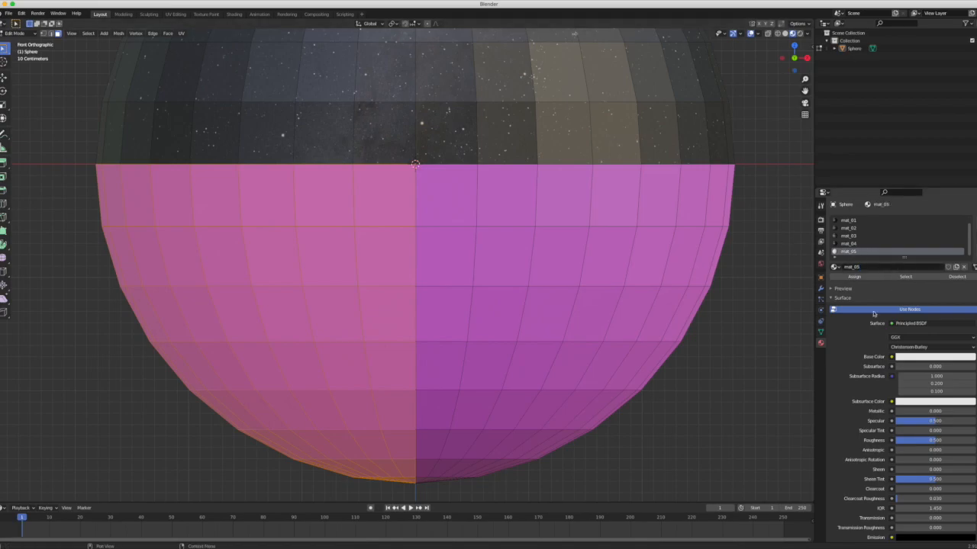
- Set mat_05's base color to cyan and assign the material to the selected faces
{"action": "left_click", "coordinate": [940, 356]}
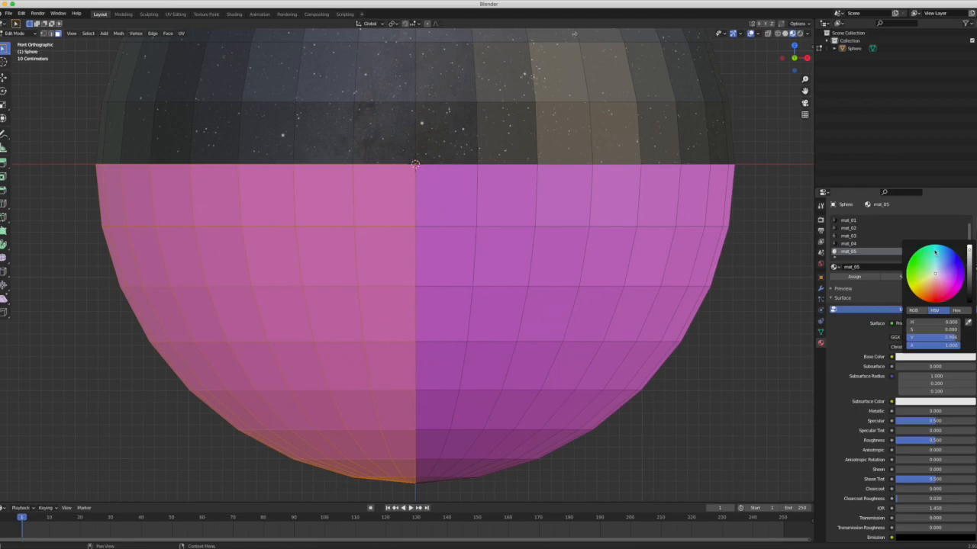
{"action": "left_click", "coordinate": [939, 288]}
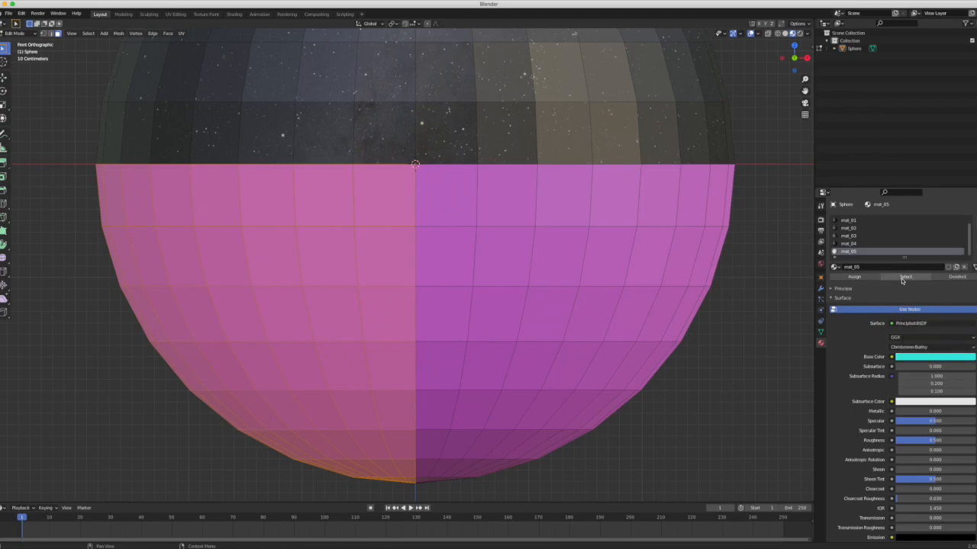
{"action": "left_click", "coordinate": [866, 277]}
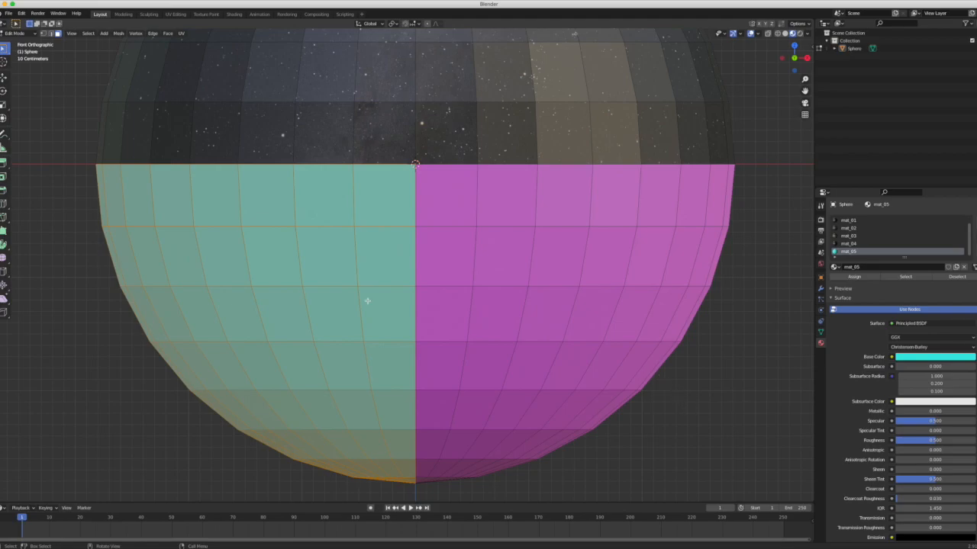
- In the UV Editing workspace, select all UVs of the mat_05 faces and scale them about the 2D cursor to fill the image square
{"action": "left_click", "coordinate": [176, 13]}
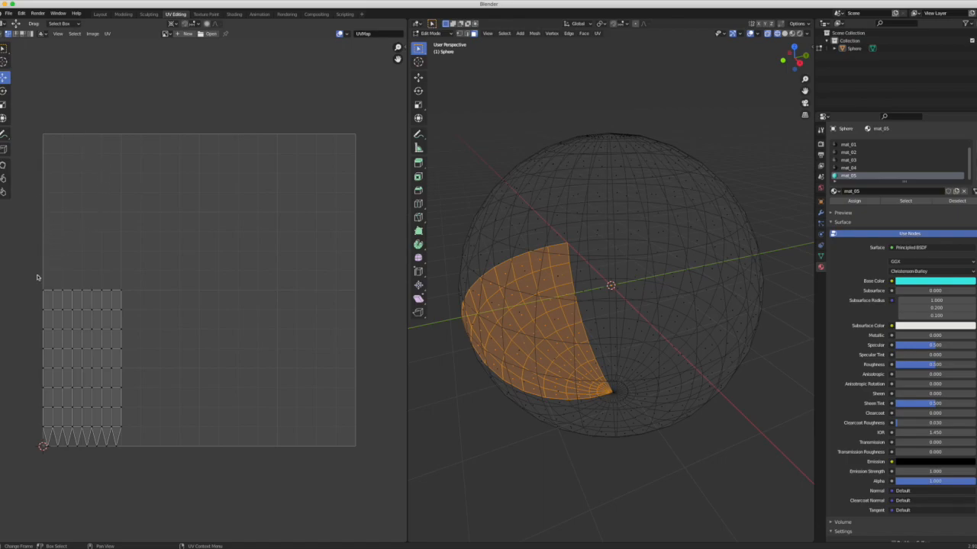
{"action": "left_click", "coordinate": [3, 50]}
{"action": "left_click_drag", "start_coordinate": [11, 261], "coordinate": [143, 504]}
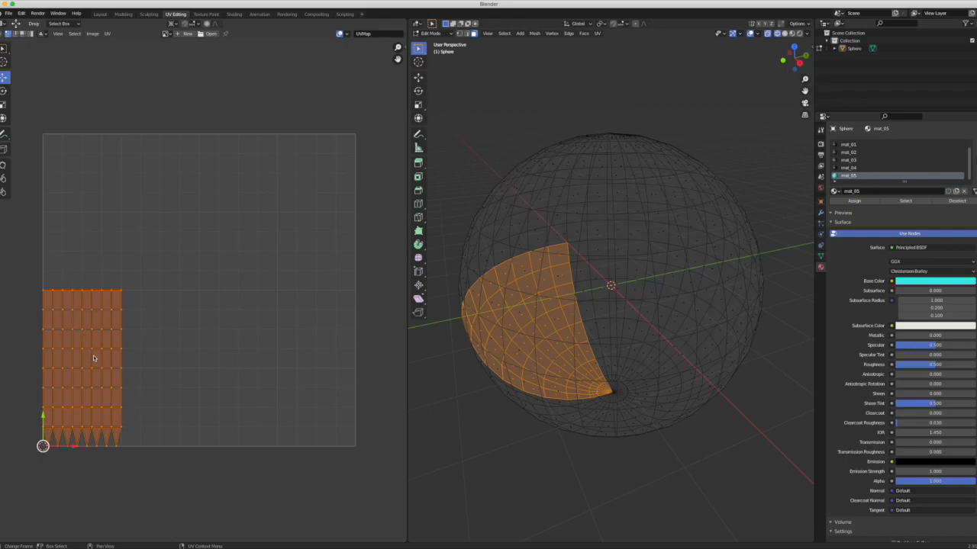
{"action": "key", "text": "s"}
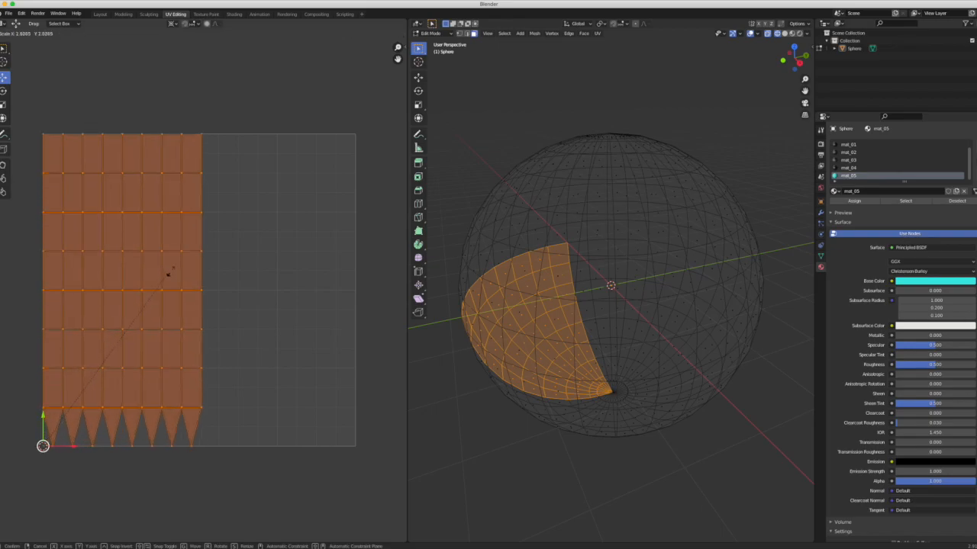
{"action": "left_click", "coordinate": [448, 262]}
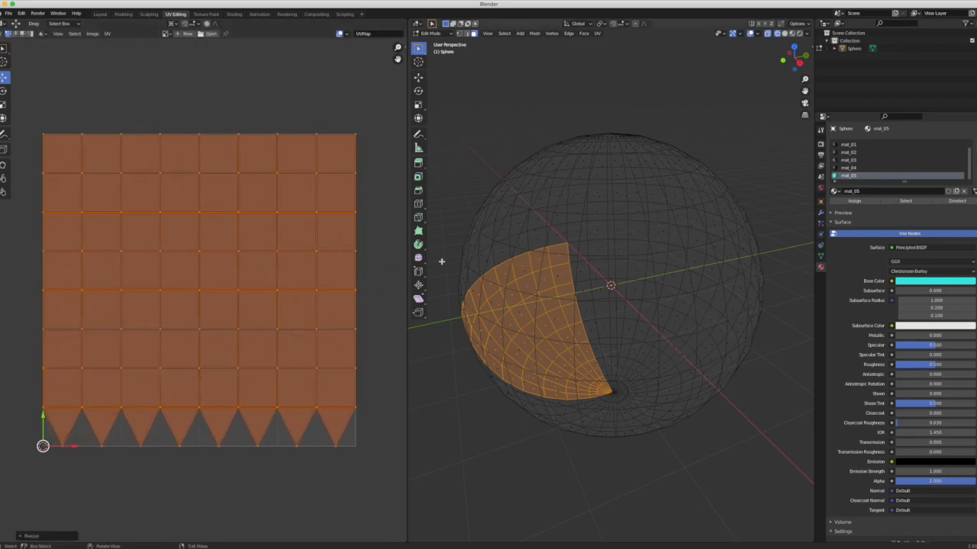
{"action": "left_click", "coordinate": [106, 34]}
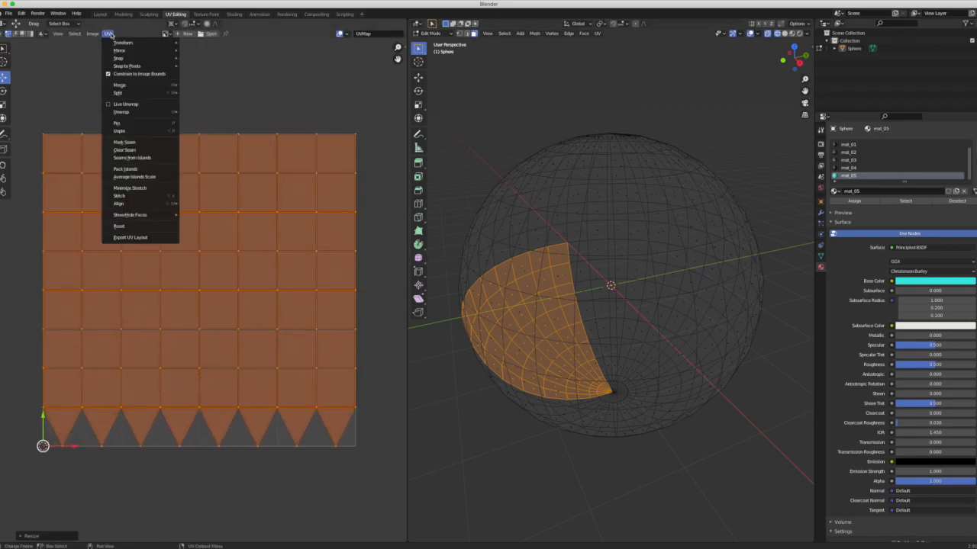
{"action": "left_click", "coordinate": [68, 72]}
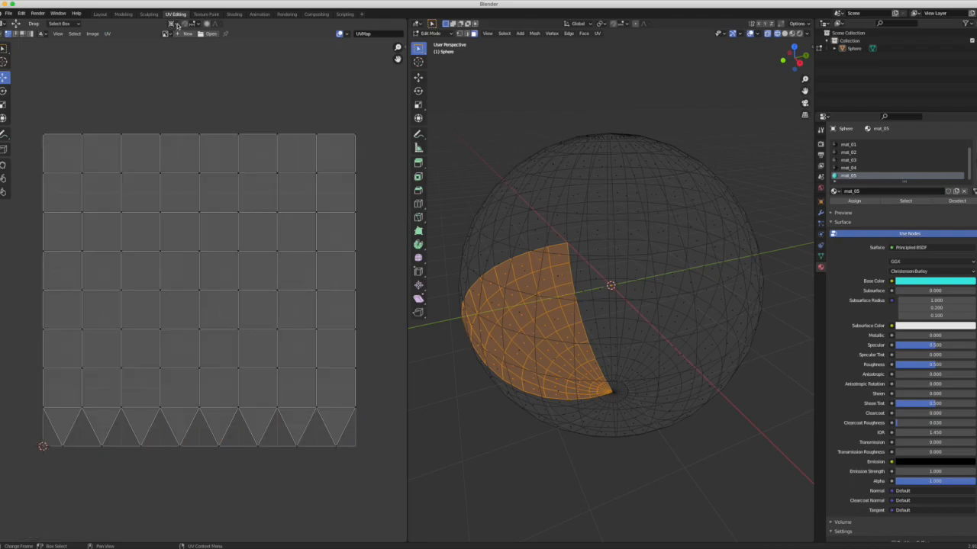
{"action": "left_click", "coordinate": [171, 24]}
{"action": "left_click", "coordinate": [199, 51]}
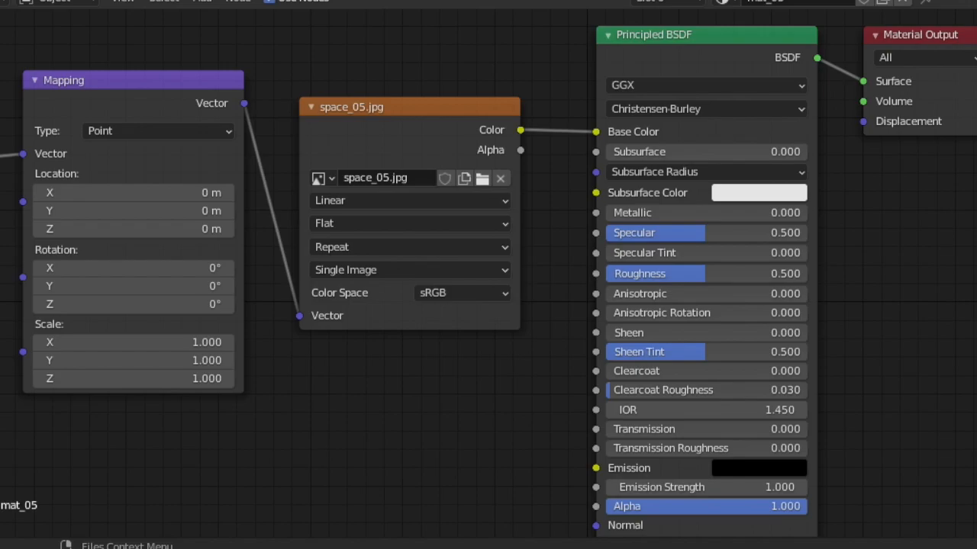
- Set the interpolation of mat_05's space_05.jpg image texture node to Closest
{"action": "left_click", "coordinate": [396, 148]}
{"action": "left_click", "coordinate": [355, 200]}
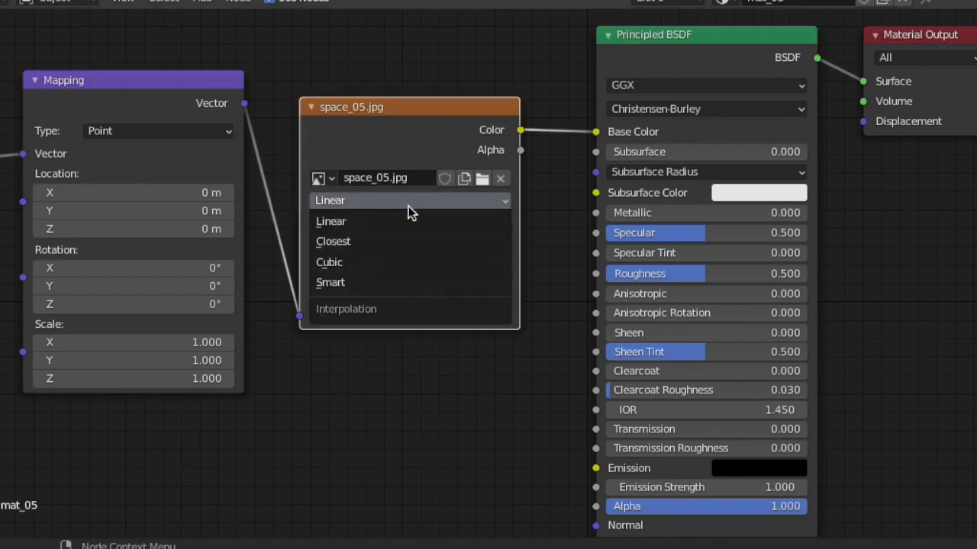
{"action": "left_click", "coordinate": [375, 241]}
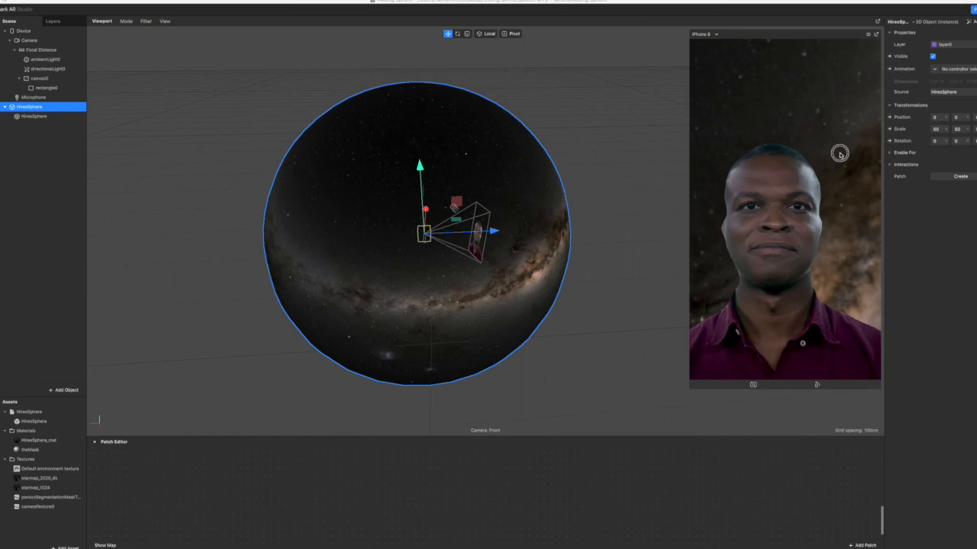
- Switch to Spark AR Studio, set the simulator to Simulate Orbit, and rotate the simulated device to inspect the existing star background
{"action": "left_click", "coordinate": [868, 35]}
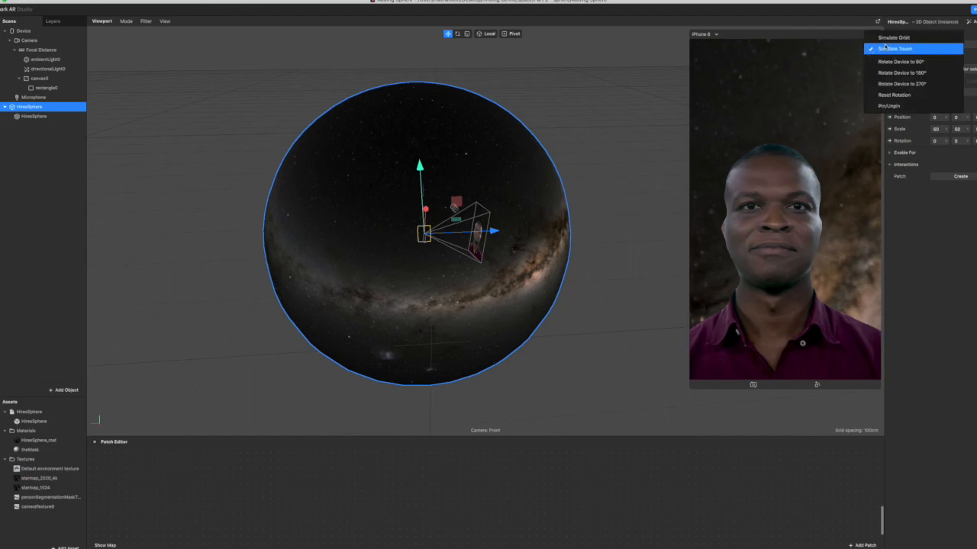
{"action": "left_click", "coordinate": [879, 37]}
{"action": "left_click_drag", "start_coordinate": [867, 65], "coordinate": [845, 163]}
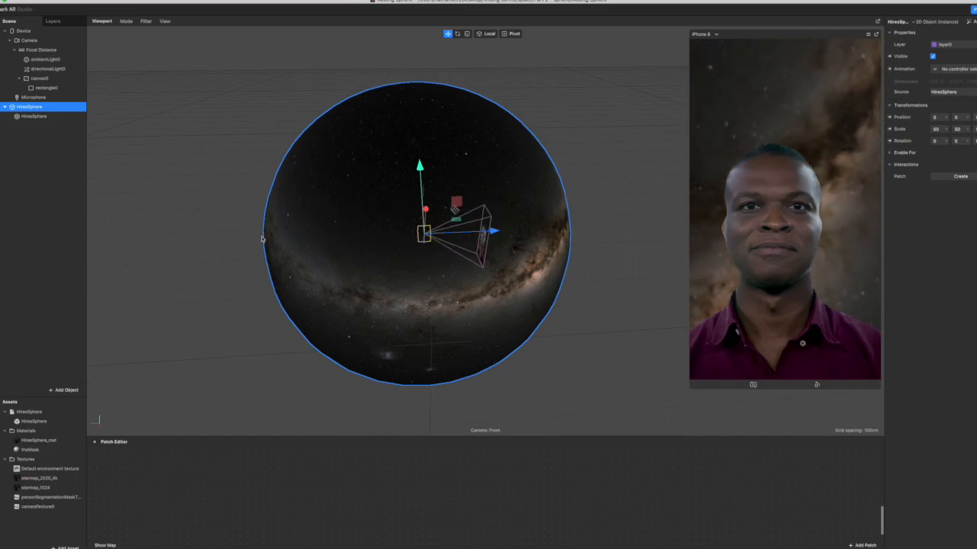
{"action": "left_click", "coordinate": [63, 203]}
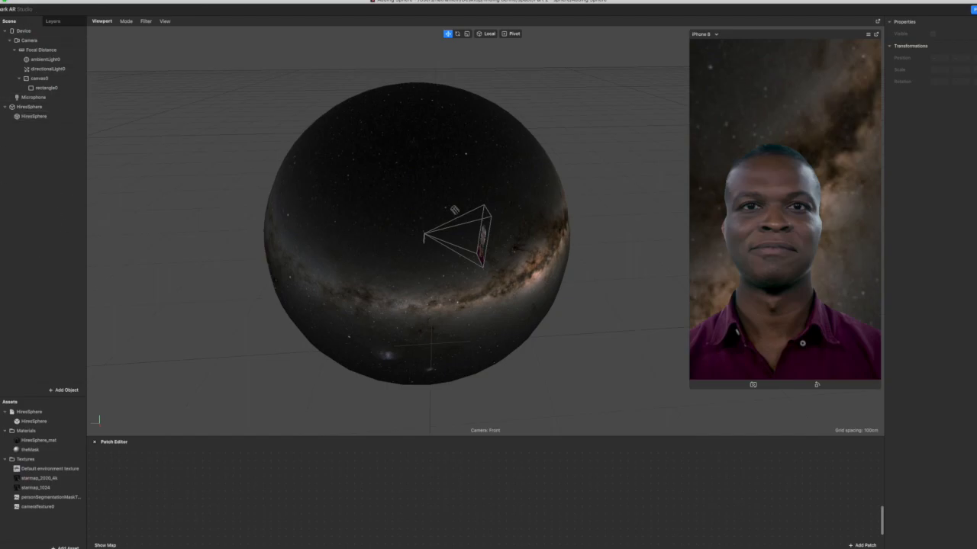
- Enlarge the assets area and import 360-image-globe.glb from the output folder as a 3D object
{"action": "left_click_drag", "start_coordinate": [29, 399], "coordinate": [46, 256]}
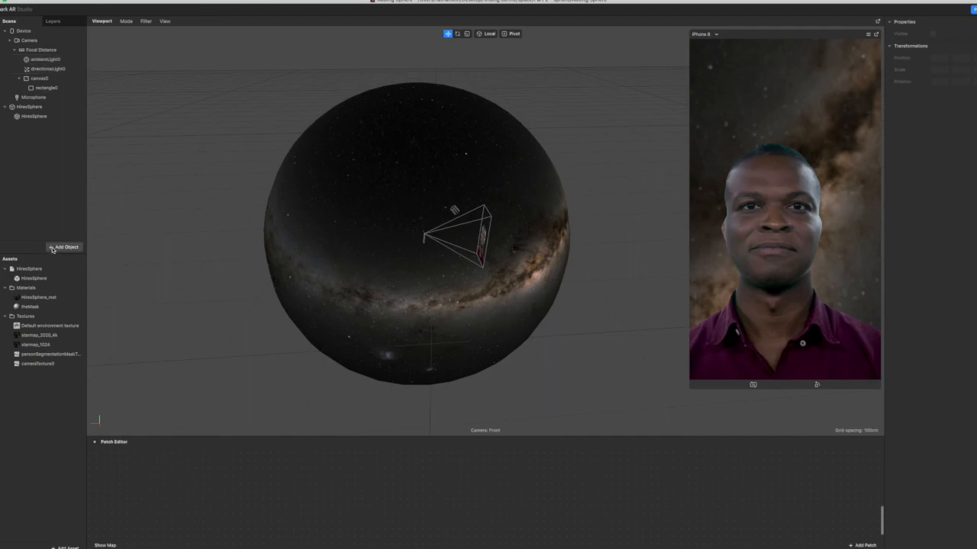
{"action": "left_click", "coordinate": [65, 247]}
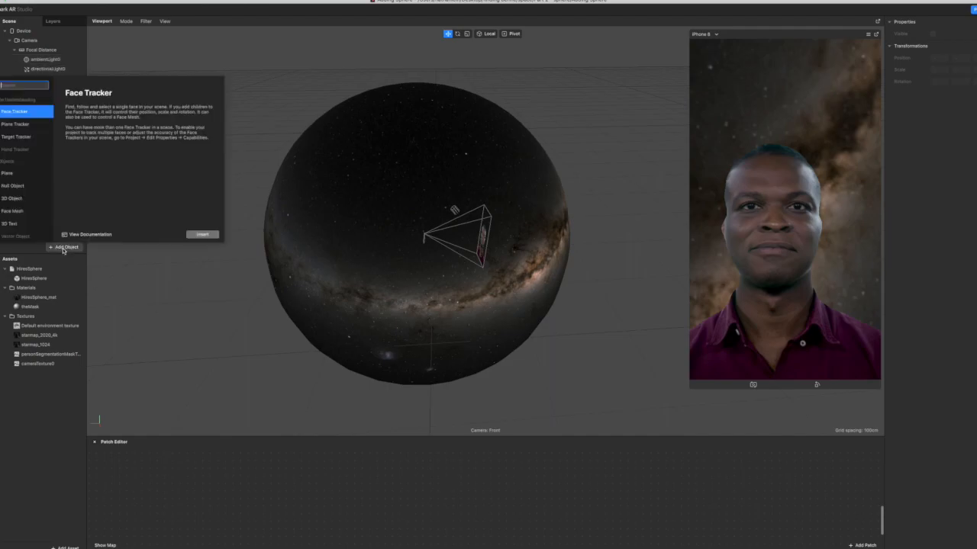
{"action": "left_click", "coordinate": [25, 200]}
{"action": "left_click", "coordinate": [203, 235]}
{"action": "left_click", "coordinate": [388, 99]}
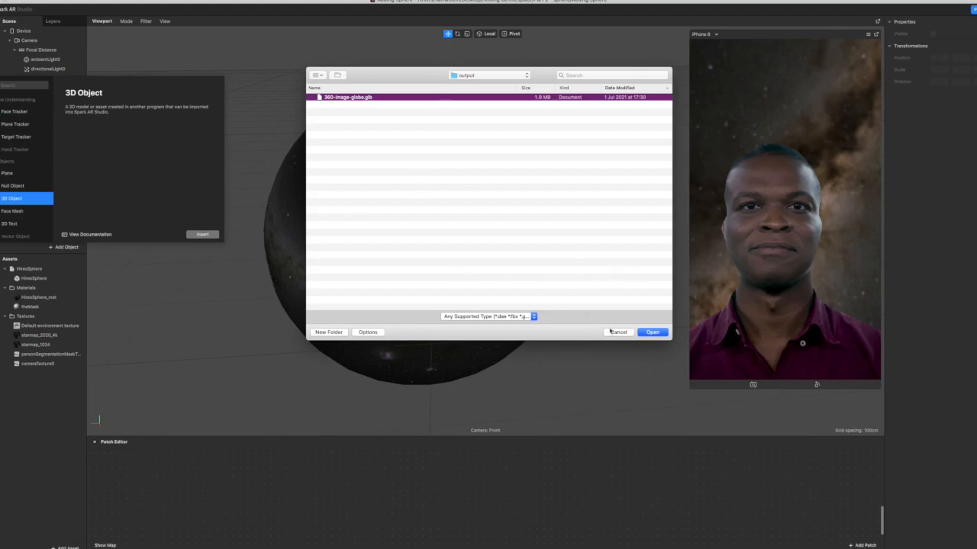
{"action": "left_click", "coordinate": [654, 333]}
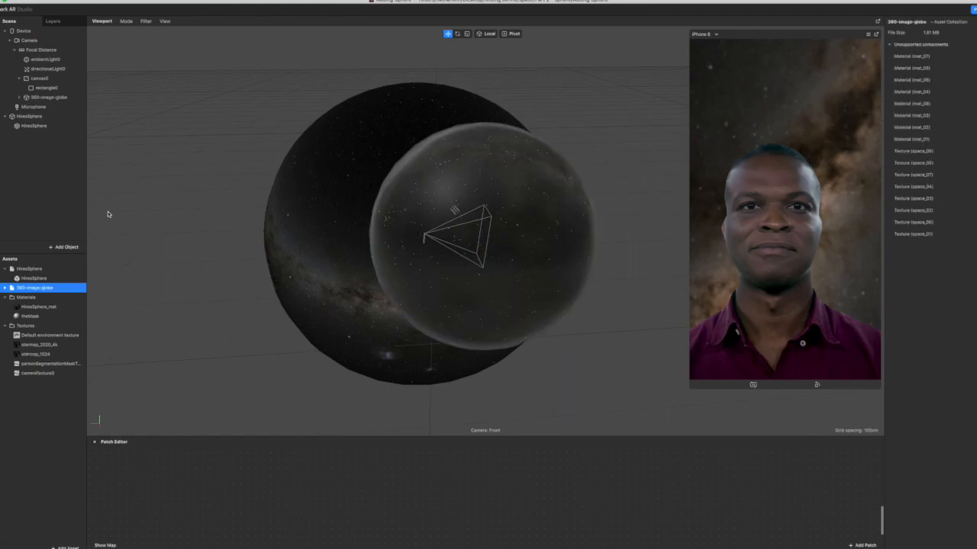
- Move 360-image-globe out of the Focal Distance group to the scene's root level and hide the HiresSphere object
{"action": "left_click", "coordinate": [49, 98]}
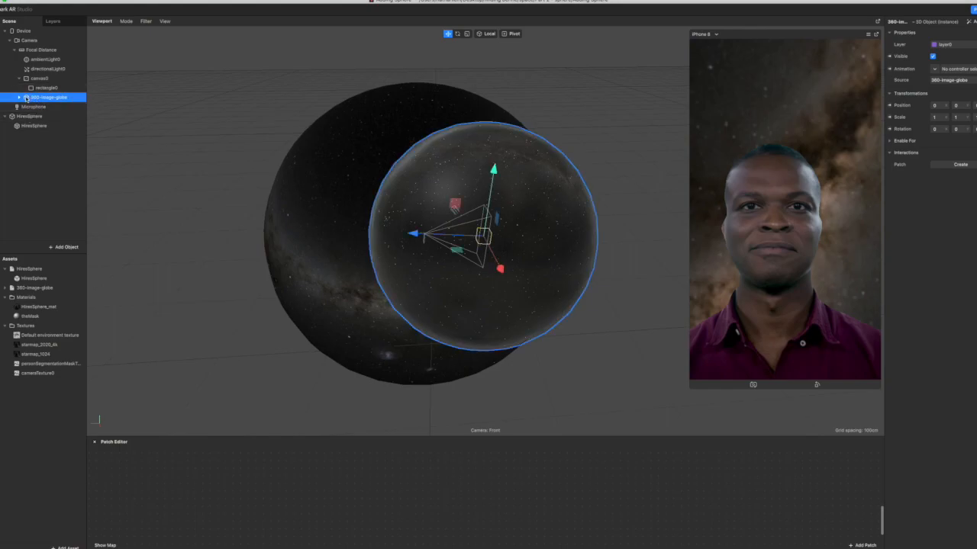
{"action": "left_click_drag", "start_coordinate": [27, 98], "coordinate": [5, 145]}
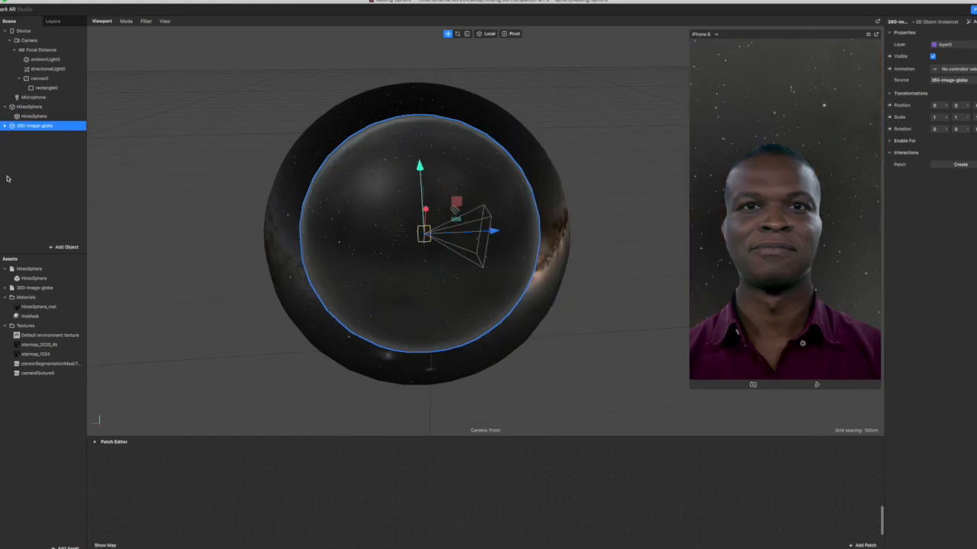
{"action": "left_click", "coordinate": [58, 107]}
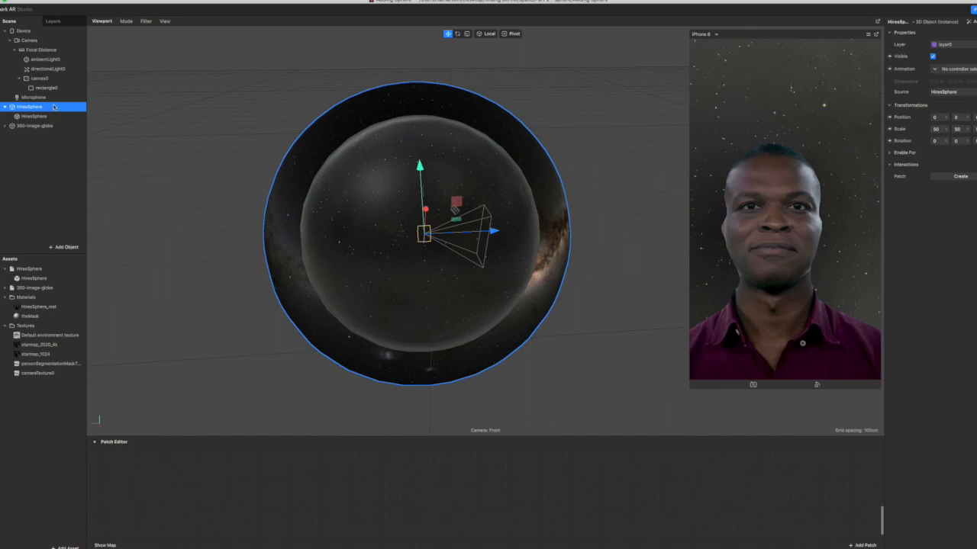
{"action": "left_click", "coordinate": [932, 58]}
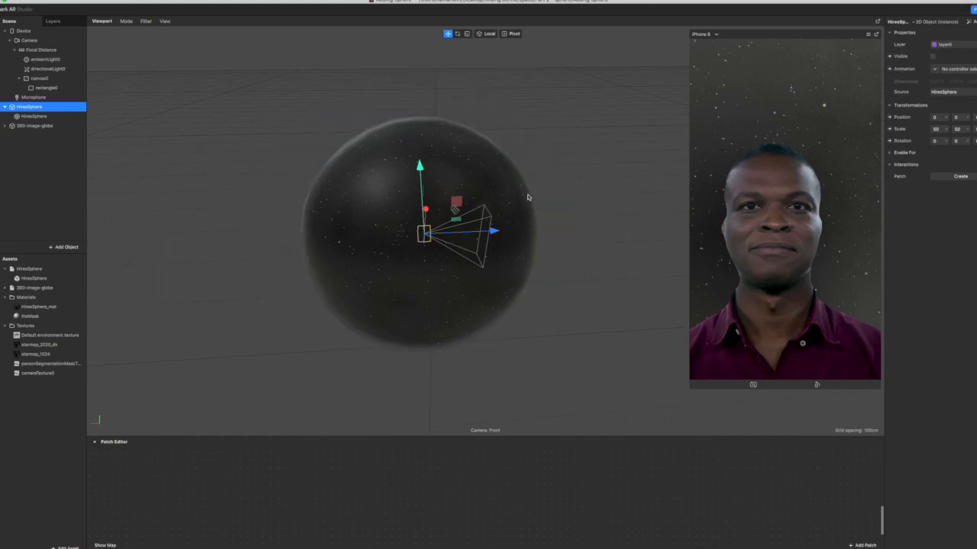
- Set the scale of 360-image-globe to 1.3 on all axes
{"action": "left_click", "coordinate": [55, 127]}
{"action": "left_click", "coordinate": [936, 118]}
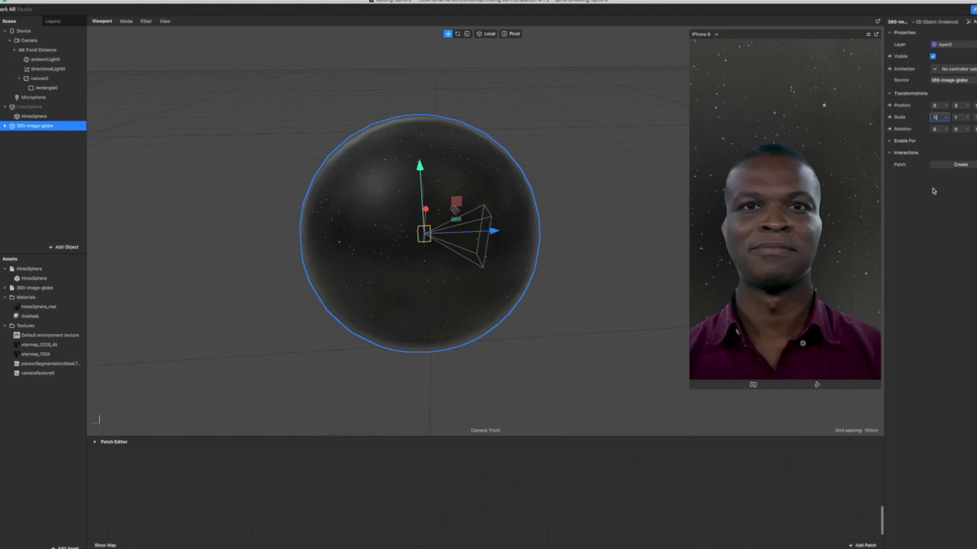
{"action": "type", "text": "1.3"}
{"action": "key", "text": "Tab"}
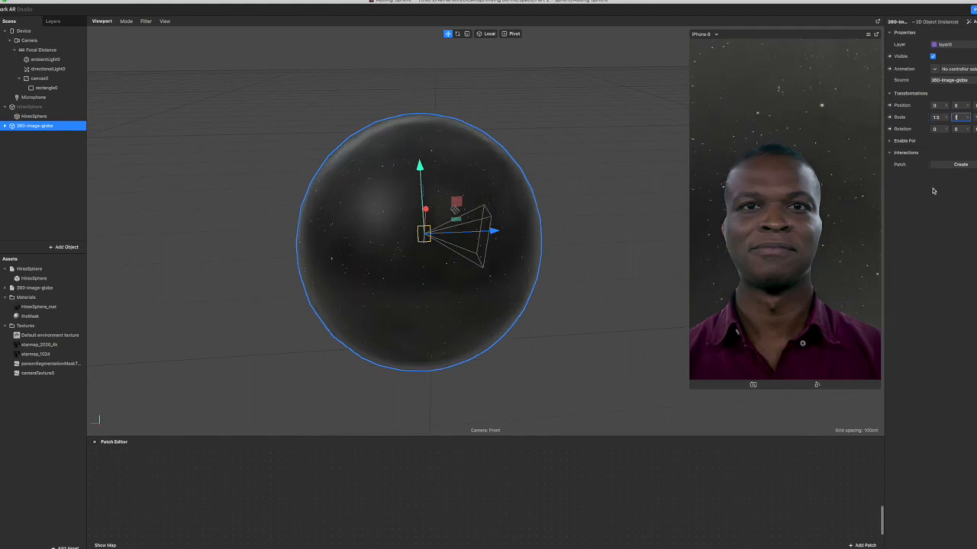
{"action": "key", "text": "Tab"}
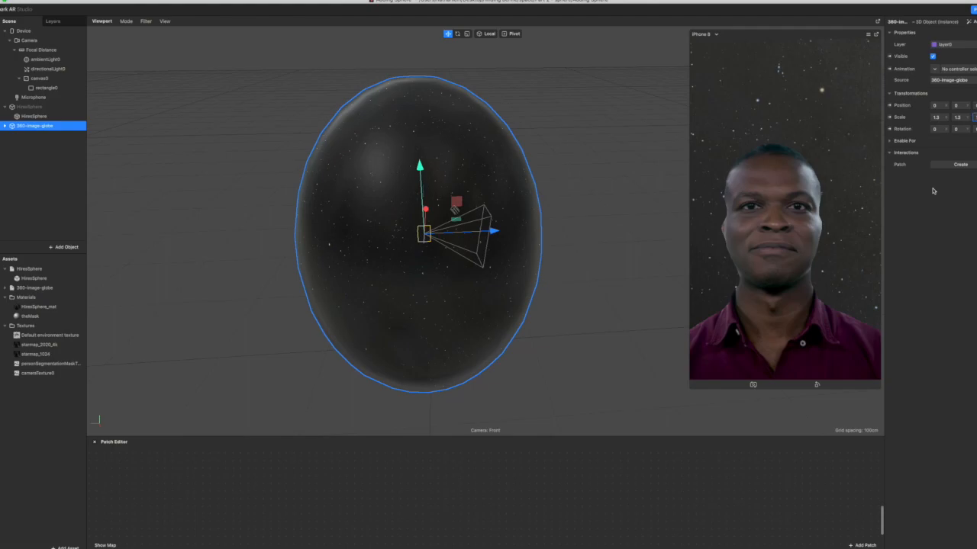
{"action": "key", "text": "Return"}
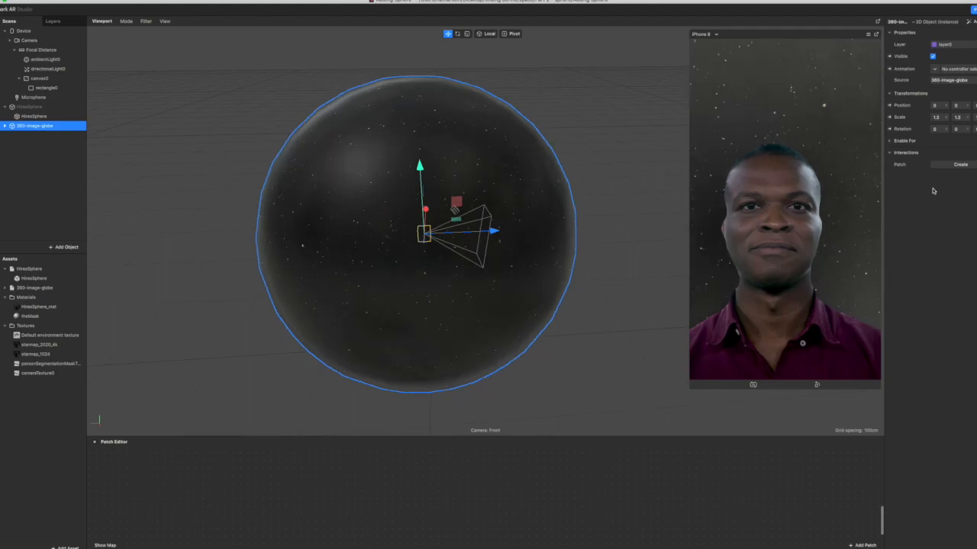
- Toggle HiresSphere's visibility on and off to compare its background with 360-image-globe, leaving it hidden
{"action": "left_click", "coordinate": [48, 108]}
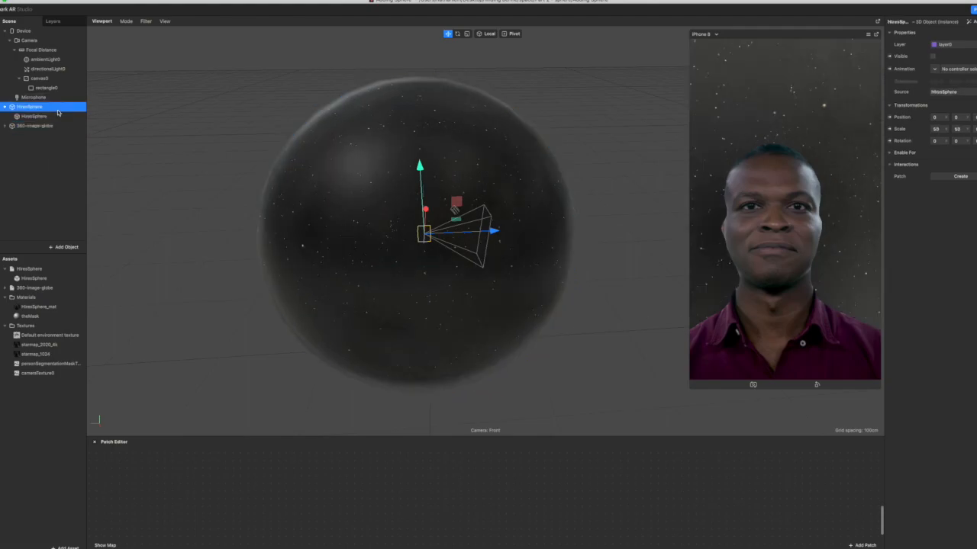
{"action": "left_click", "coordinate": [932, 57]}
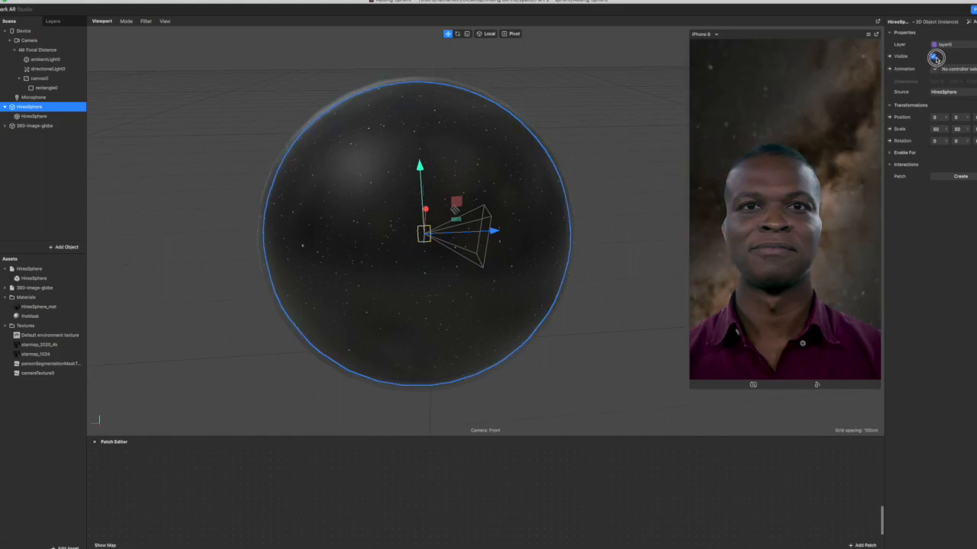
{"action": "left_click", "coordinate": [933, 56]}
{"action": "left_click", "coordinate": [932, 57]}
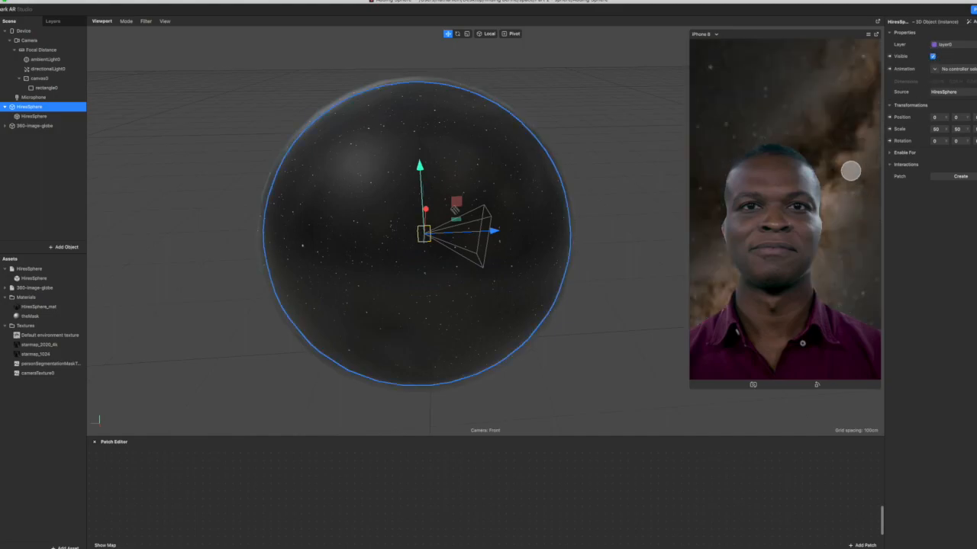
{"action": "left_click", "coordinate": [932, 56]}
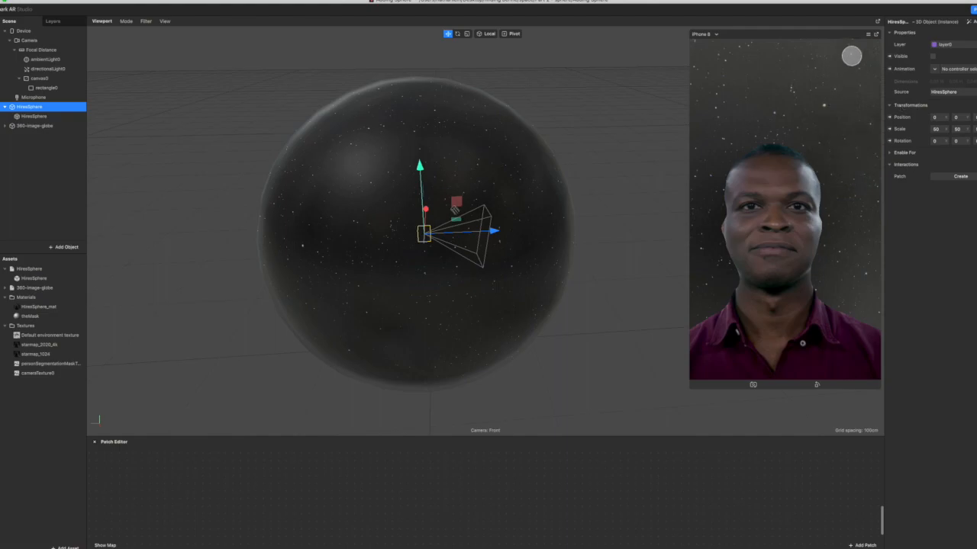
- Orbit the simulated device toward the Milky Way and toggle HiresSphere repeatedly to compare the sharpness of both backgrounds
{"action": "left_click", "coordinate": [868, 33]}
{"action": "left_click", "coordinate": [888, 38]}
{"action": "left_click_drag", "start_coordinate": [850, 186], "coordinate": [604, 218]}
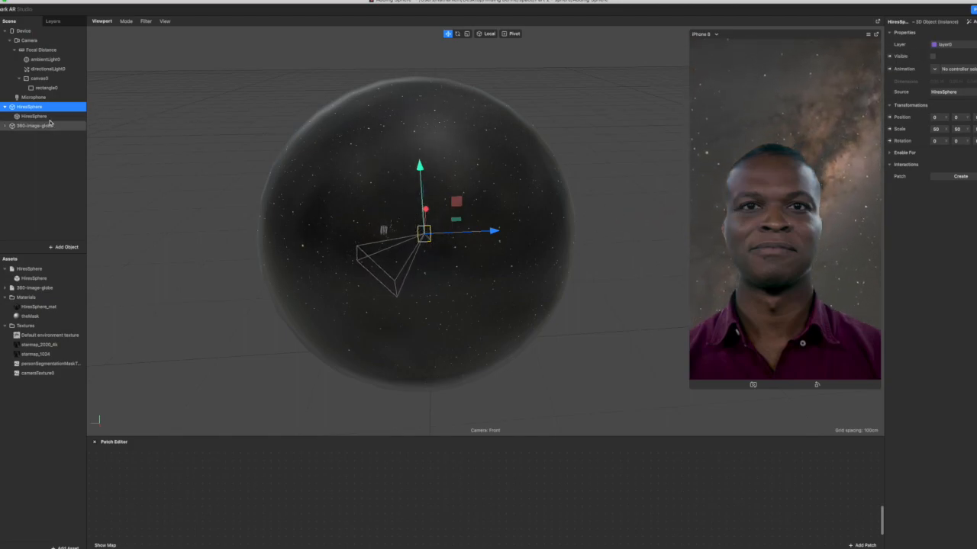
{"action": "left_click", "coordinate": [932, 56]}
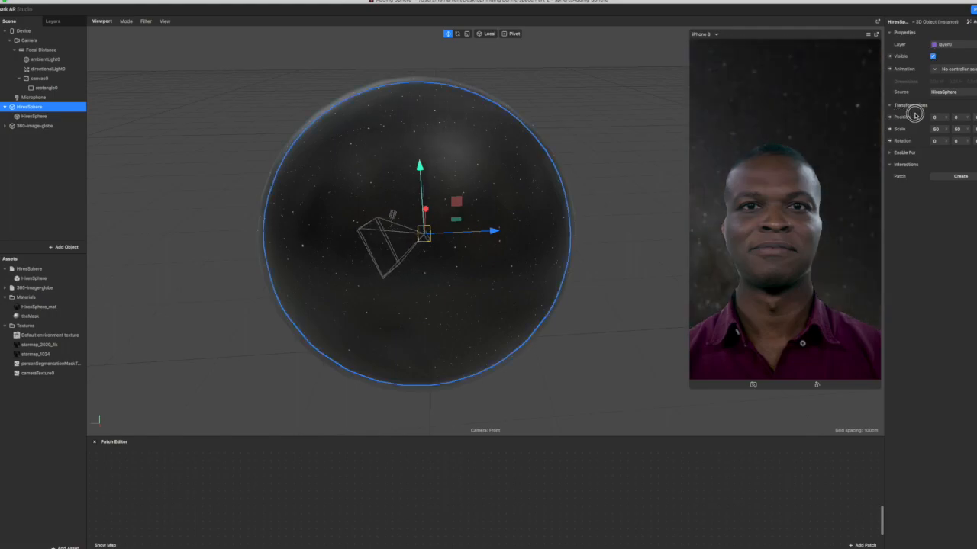
{"action": "left_click", "coordinate": [932, 58]}
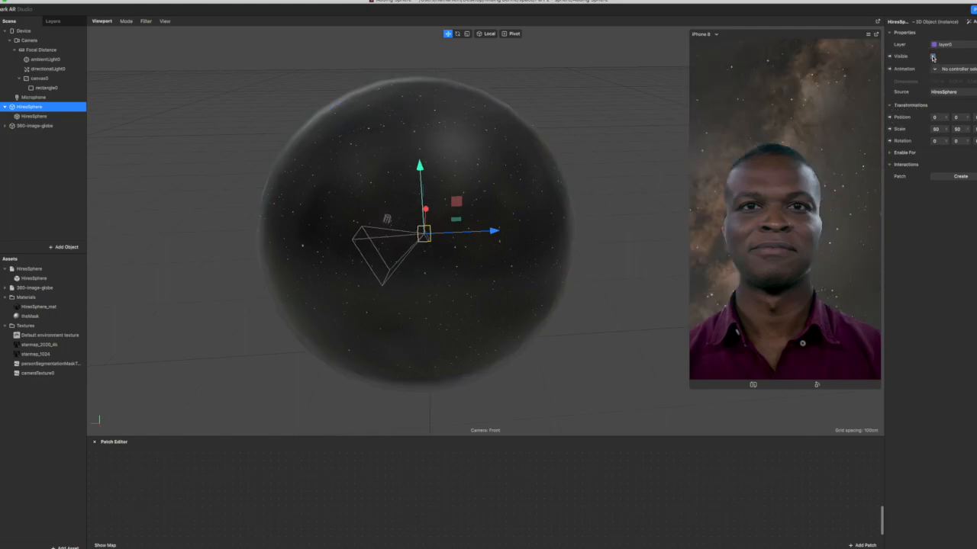
{"action": "left_click", "coordinate": [932, 58]}
{"action": "left_click", "coordinate": [932, 58]}
{"action": "left_click", "coordinate": [933, 58]}
{"action": "left_click", "coordinate": [932, 58]}
- Delete the HiresSphere object from the scene
{"action": "left_click", "coordinate": [66, 116]}
{"action": "left_click", "coordinate": [69, 107]}
{"action": "key", "text": "Delete"}
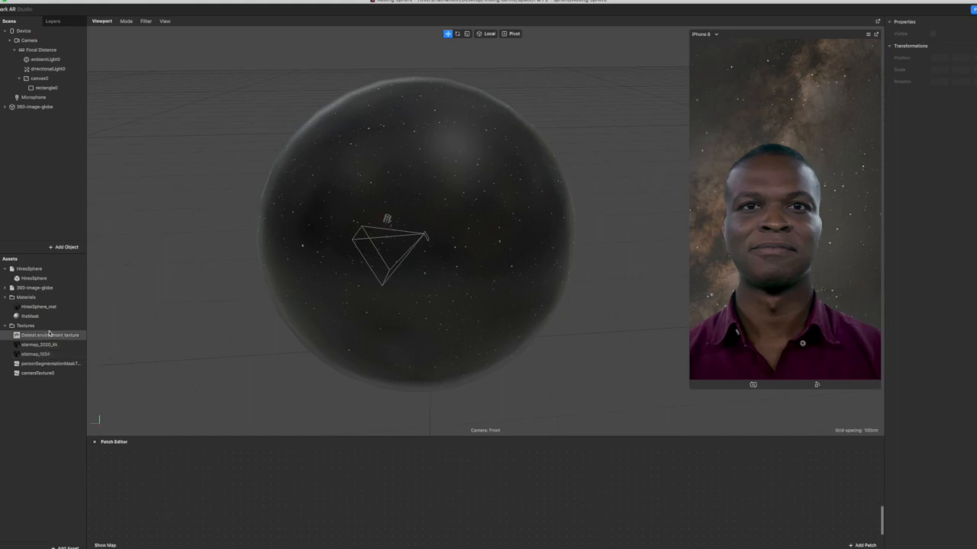
- Expand the 360-image-globe asset collection and examine the properties of Texture 0
{"action": "left_click", "coordinate": [12, 288]}
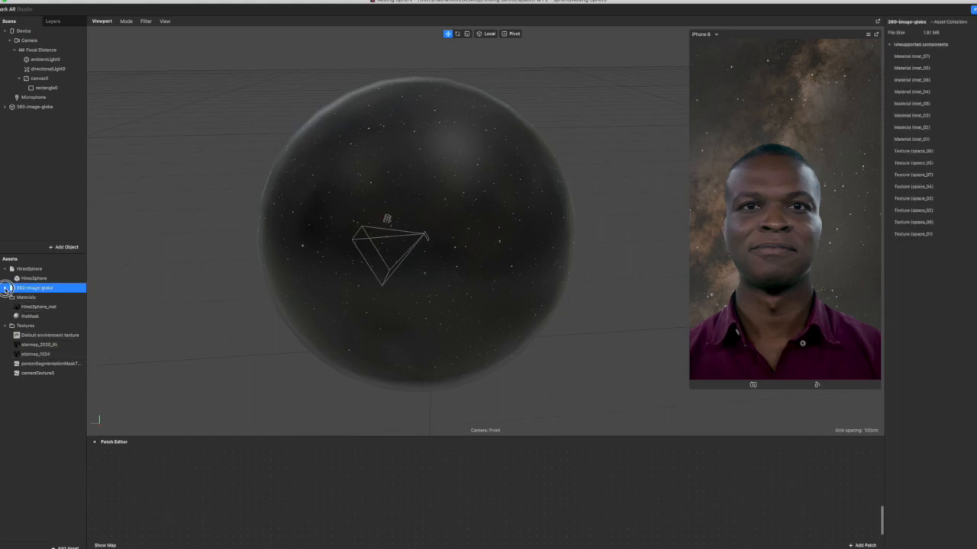
{"action": "left_click", "coordinate": [6, 289]}
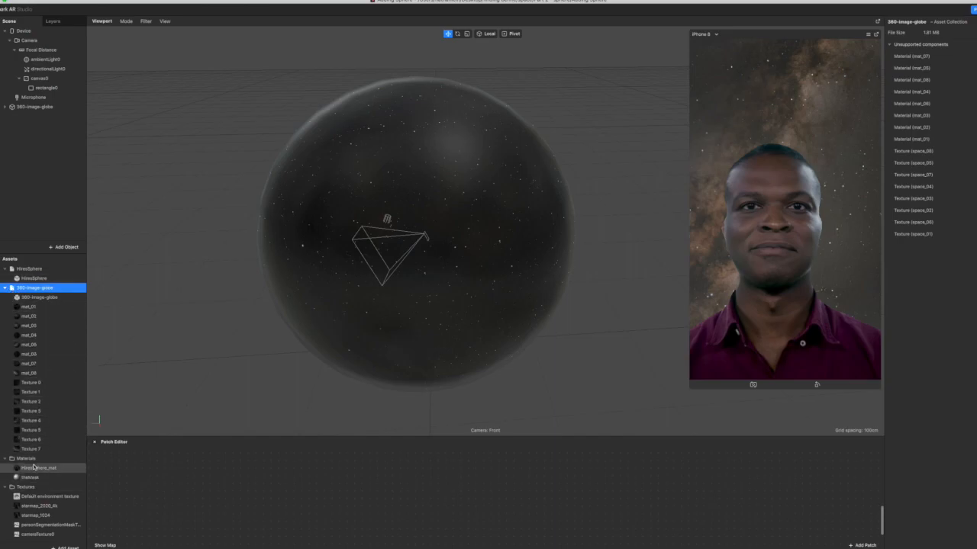
{"action": "left_click", "coordinate": [61, 383]}
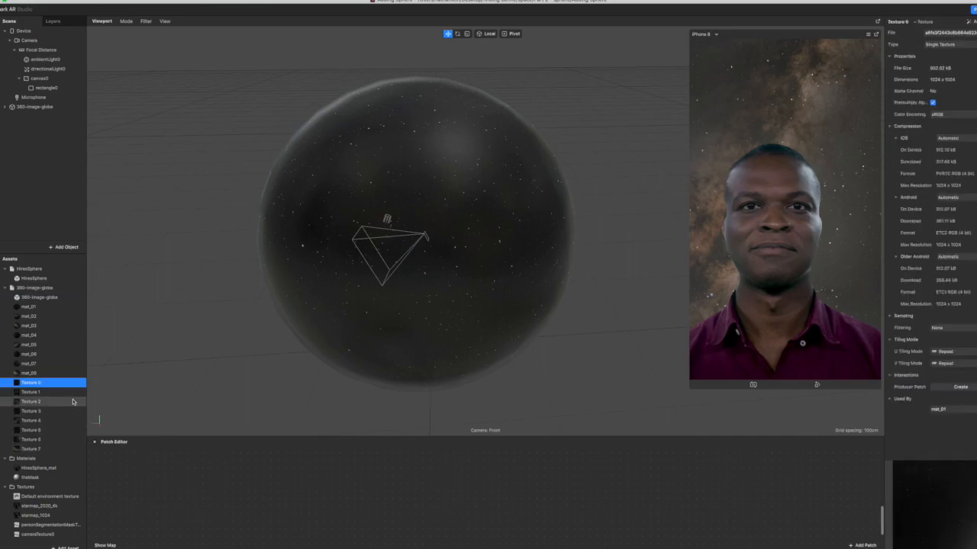